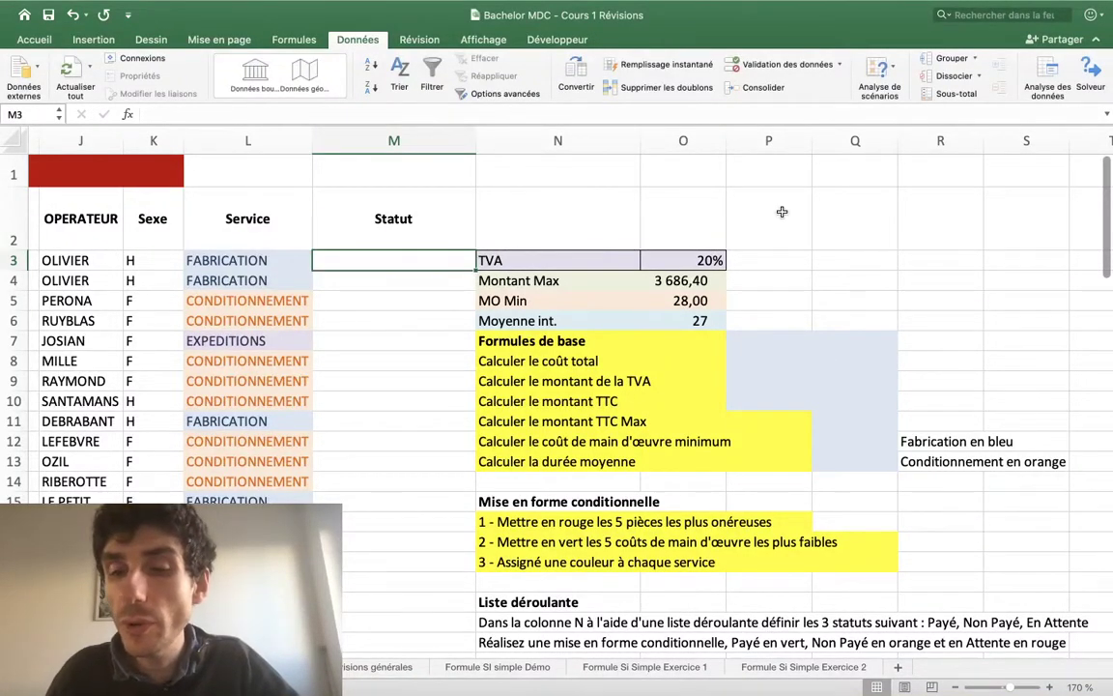
# Step: Select cell P2 and apply a yellow fill colour from the Accueil tab
pyautogui.click(741, 259)
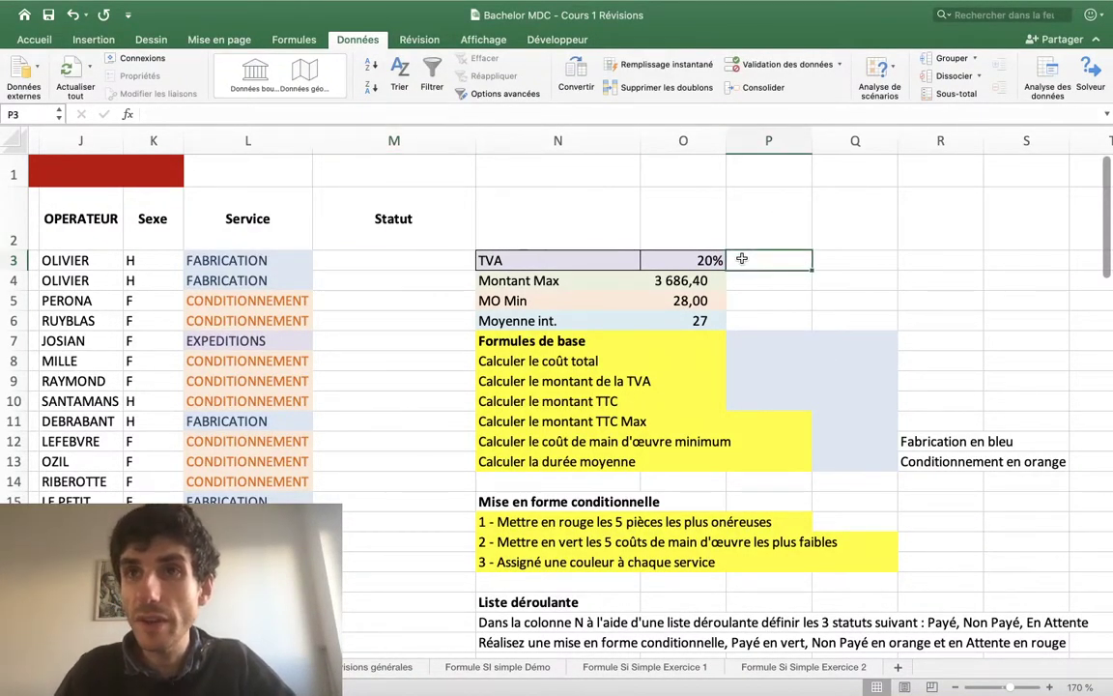
pyautogui.click(739, 213)
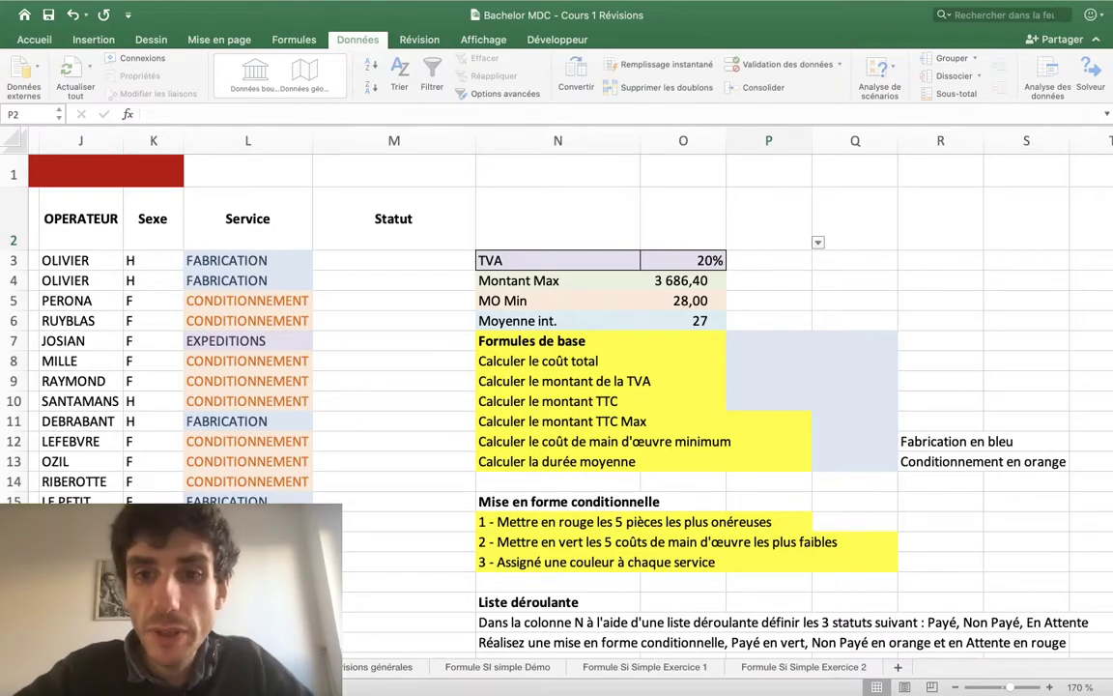
pyautogui.click(808, 219)
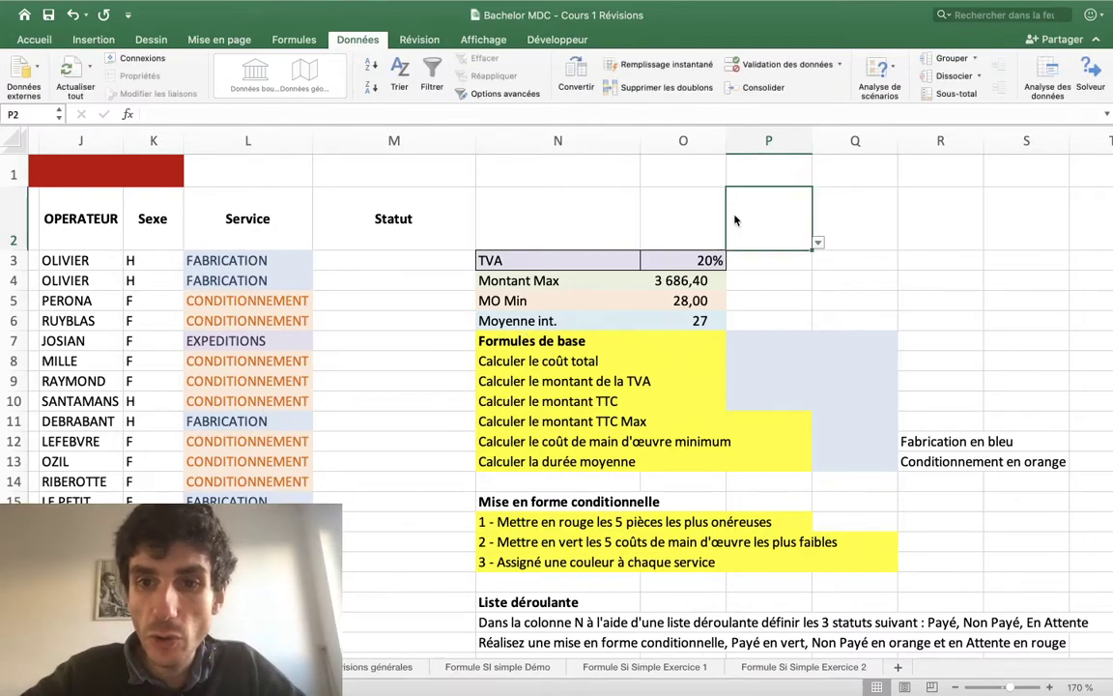
pyautogui.click(34, 40)
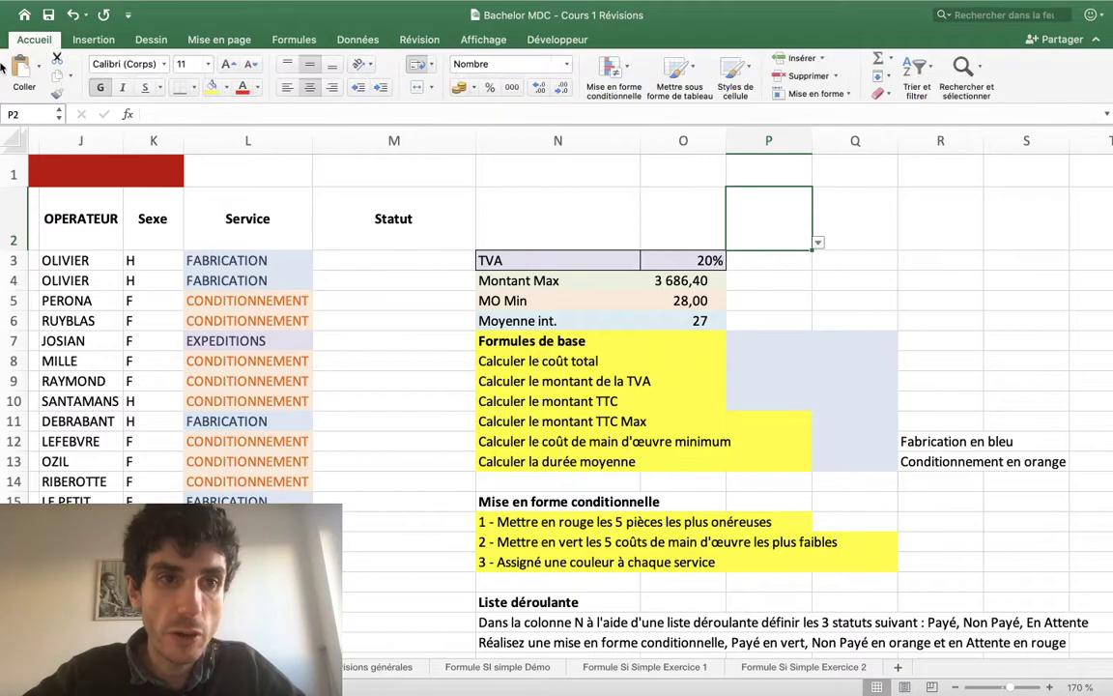
pyautogui.click(211, 86)
# Step: Zoom in on the sheet and switch to the Données tab
pyautogui.scroll(3, 803, 228)
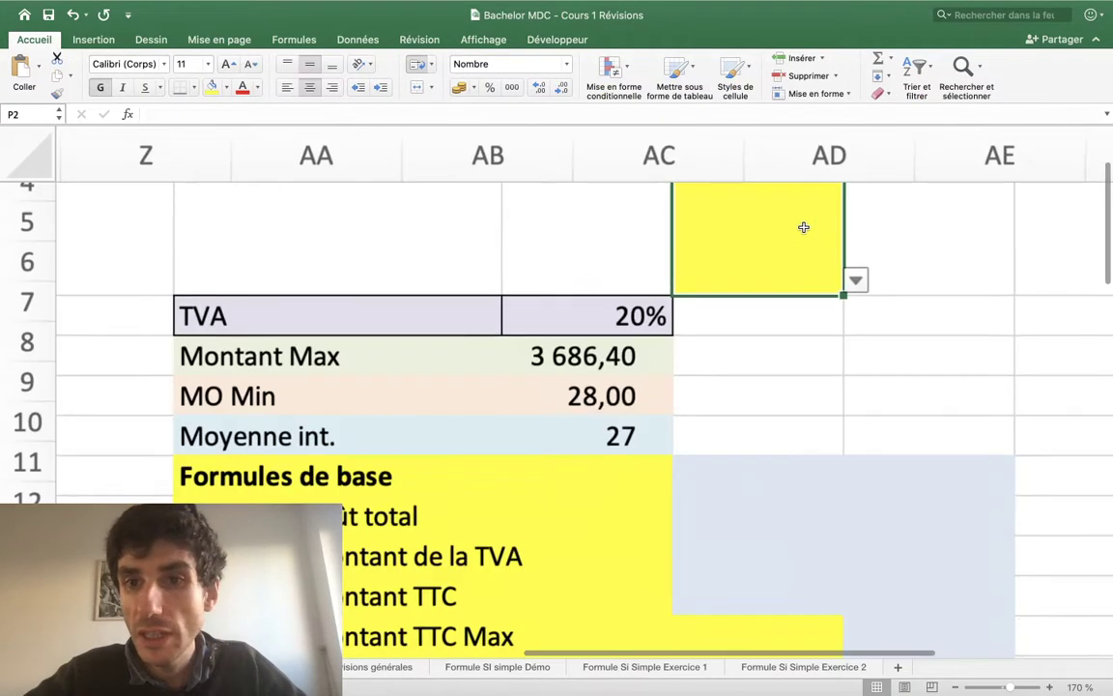
pyautogui.scroll(3, 802, 244)
pyautogui.scroll(3, 801, 241)
pyautogui.scroll(3, 800, 242)
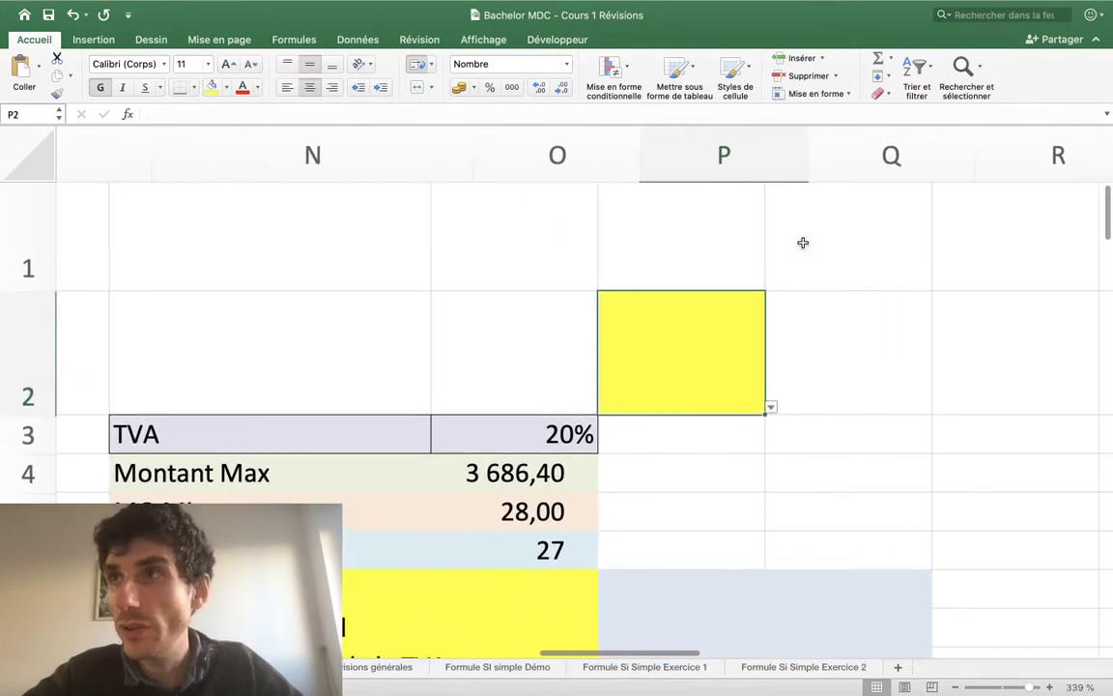
pyautogui.hscroll(-3, 756, 266)
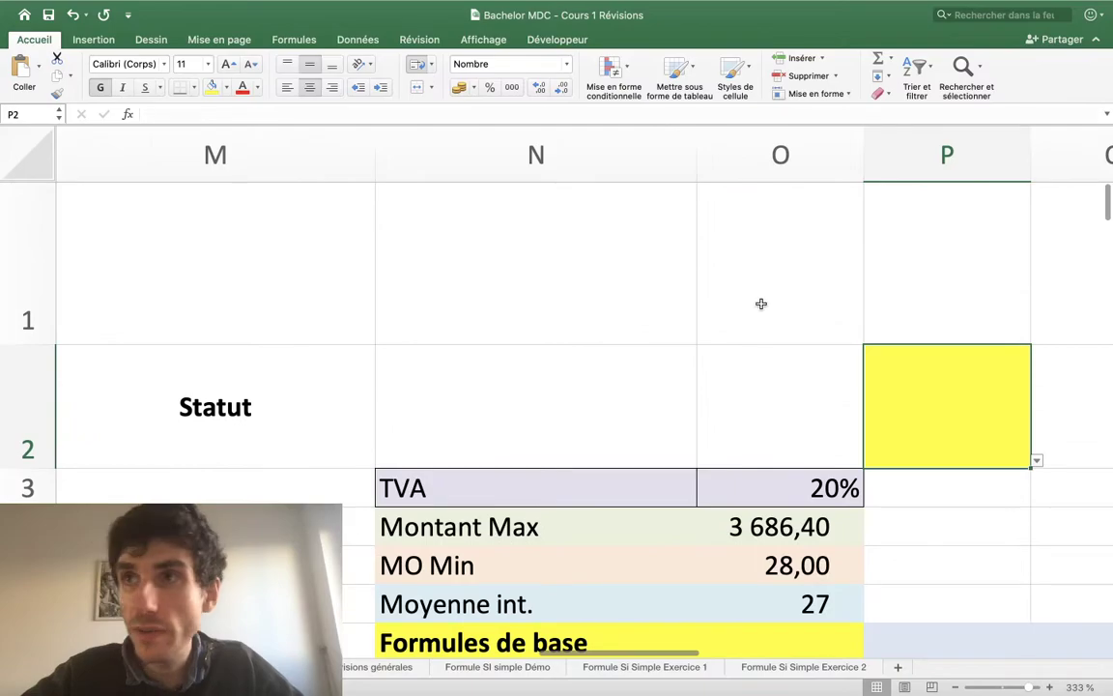
pyautogui.click(355, 46)
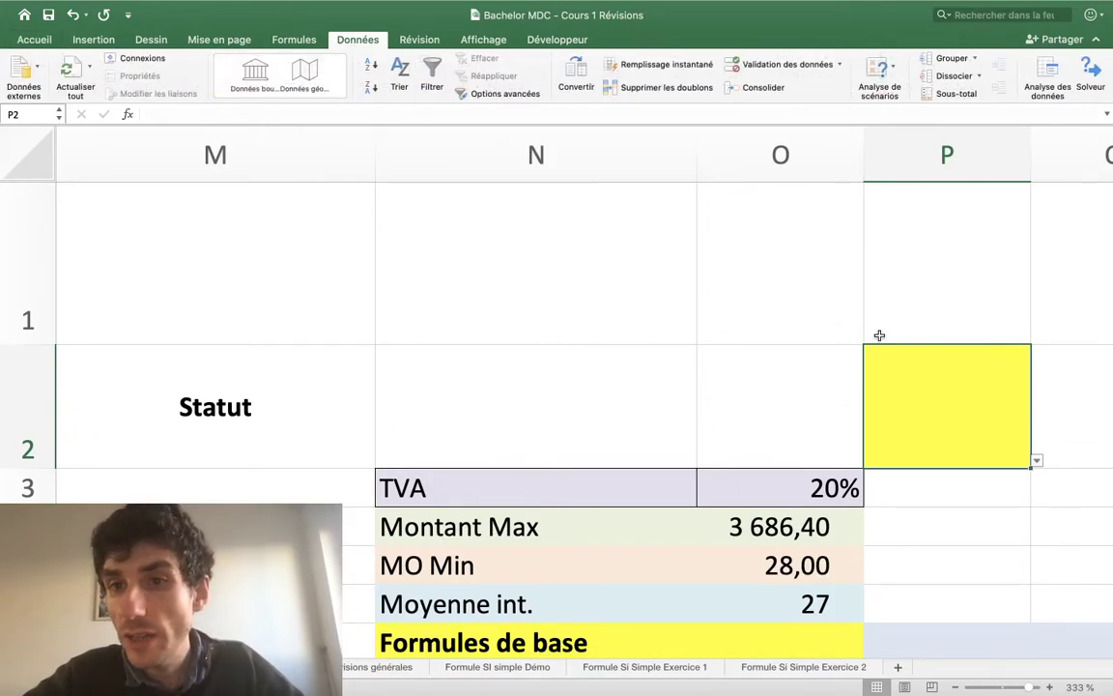
pyautogui.hscroll(3, 874, 334)
pyautogui.scroll(-1, 874, 333)
pyautogui.hscroll(2, 880, 335)
pyautogui.scroll(1, 880, 335)
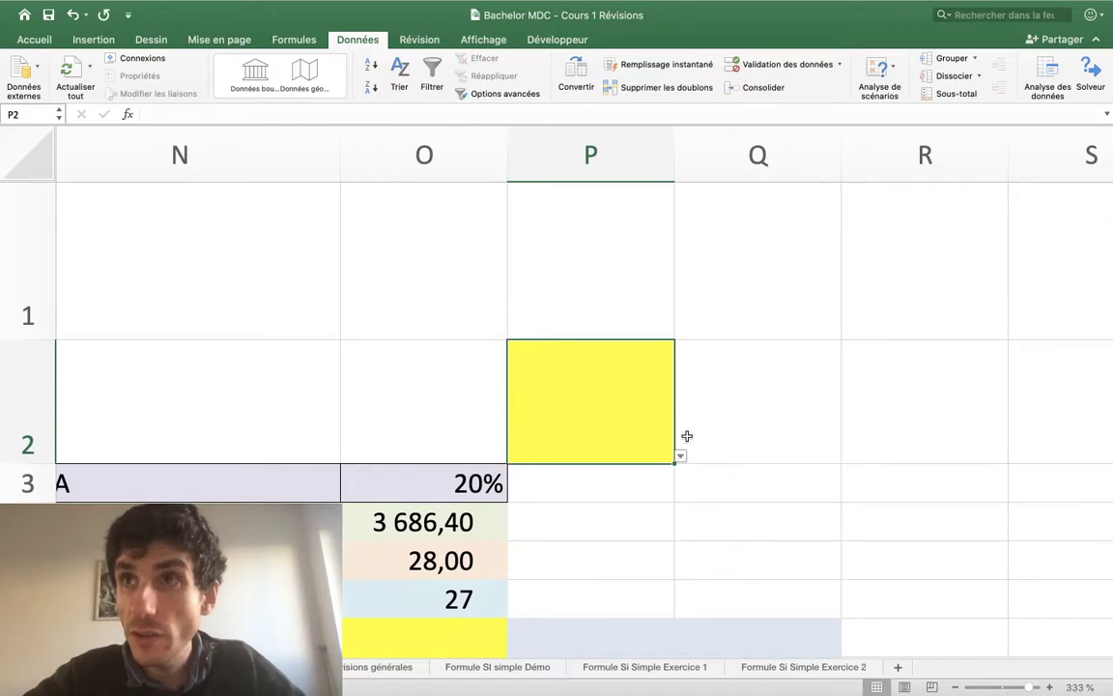
# Step: Select yellow cell P2 and open its drop-down listing Validé and Non Validé
pyautogui.click(704, 407)
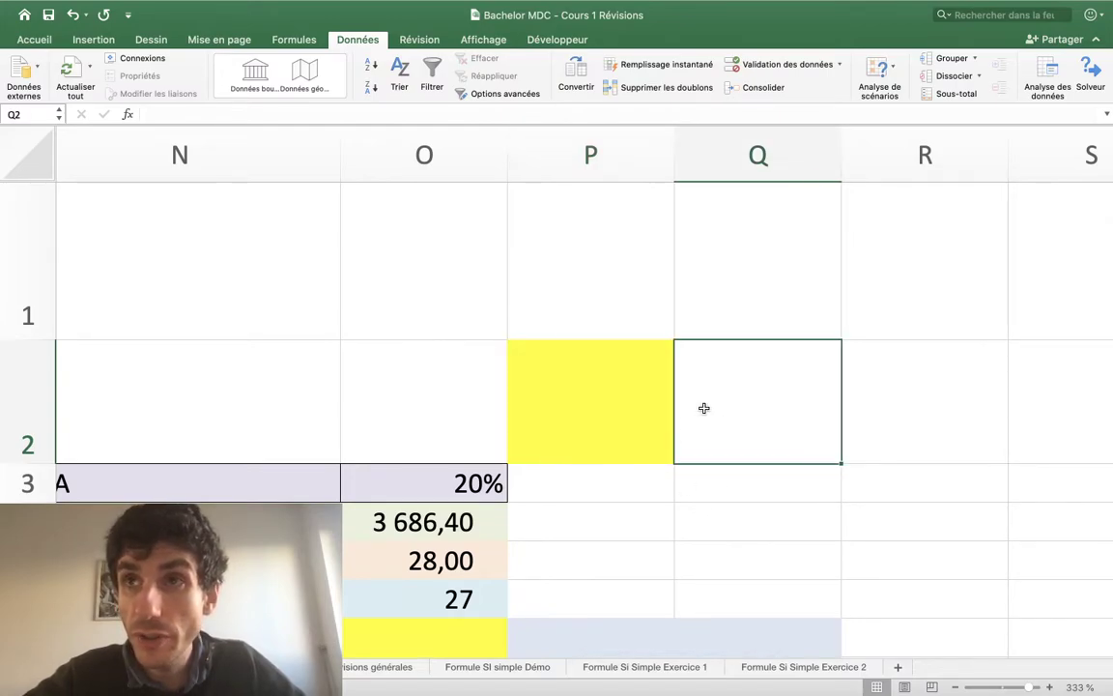
pyautogui.click(613, 416)
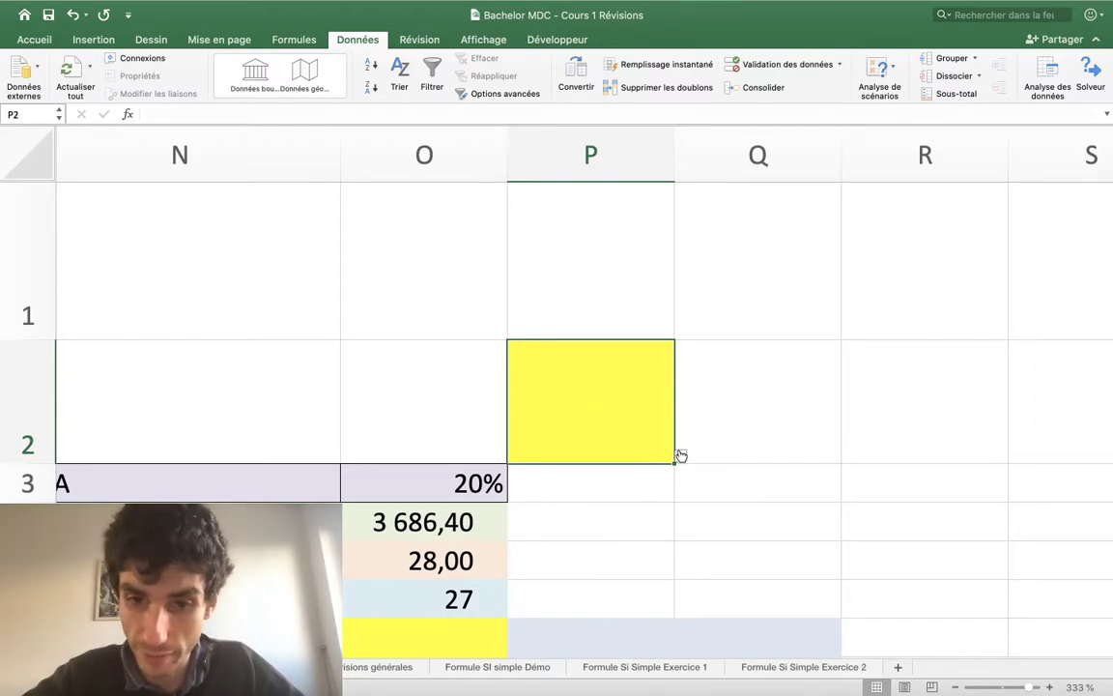
pyautogui.click(681, 456)
pyautogui.scroll(-3, 672, 459)
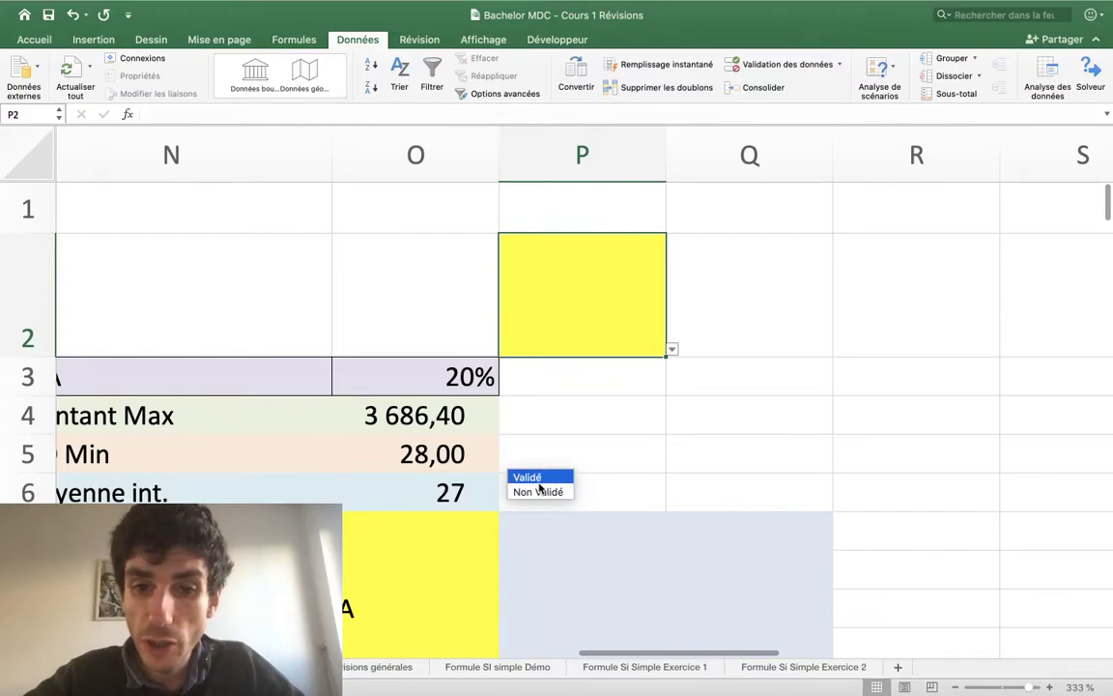
# Step: Choose Validé, then Non Validé, from P2's drop-down list
pyautogui.click(532, 476)
pyautogui.click(672, 350)
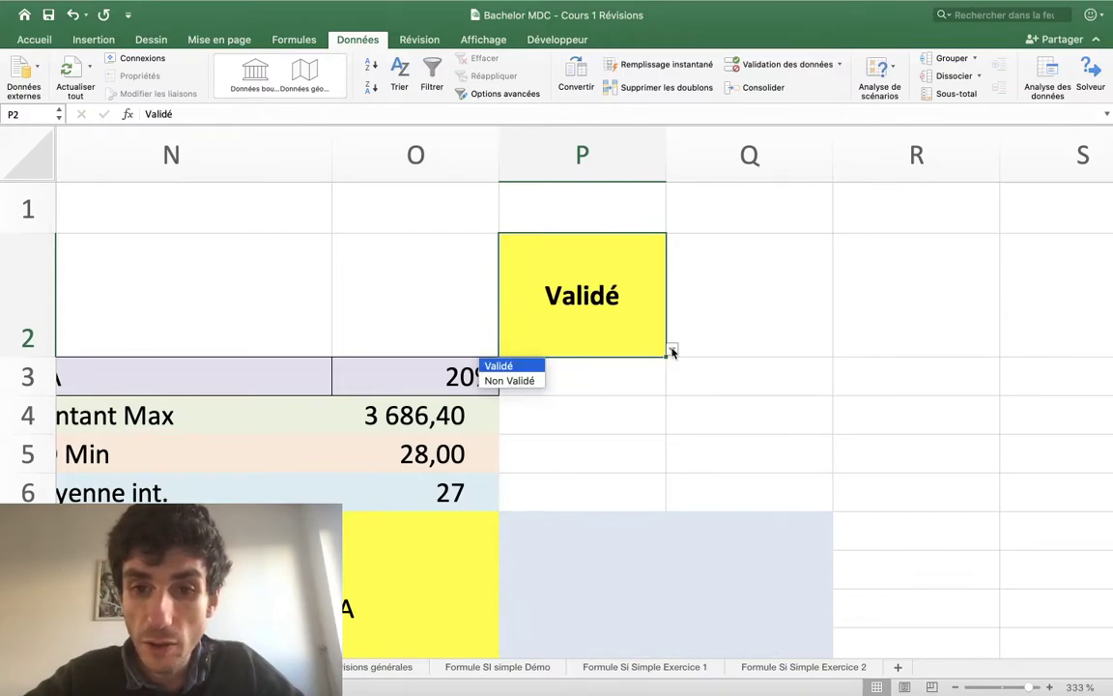
pyautogui.click(522, 381)
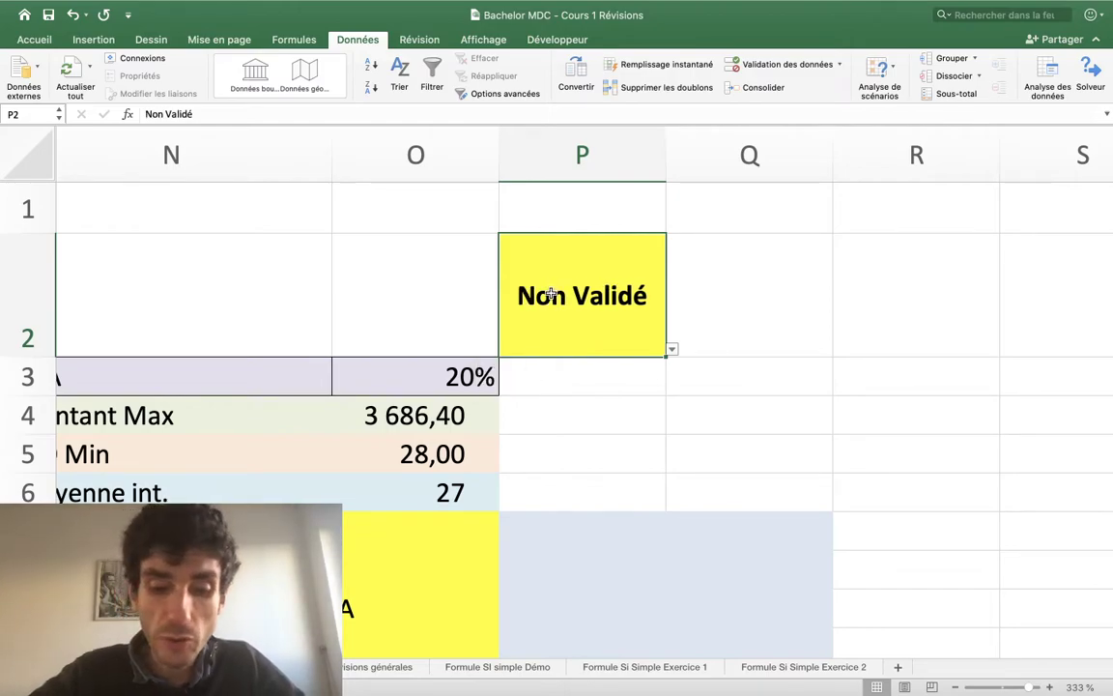
# Step: Enter 'bonjour' in P2 and cancel the rejection alert
pyautogui.write('bonjour')
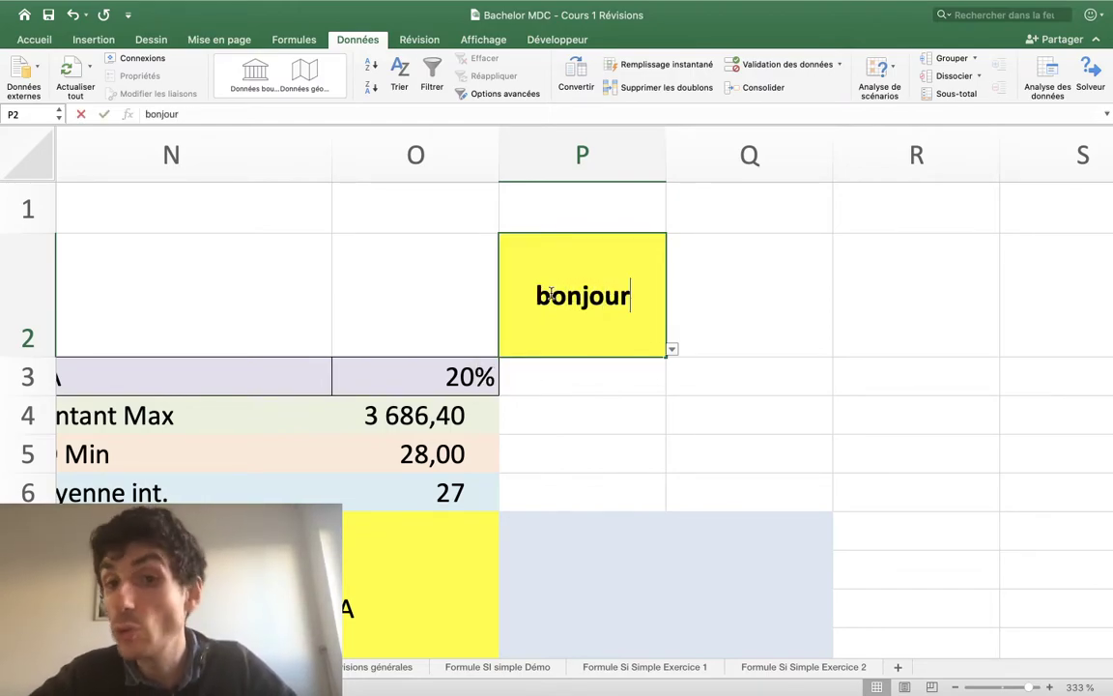
pyautogui.press('Return')
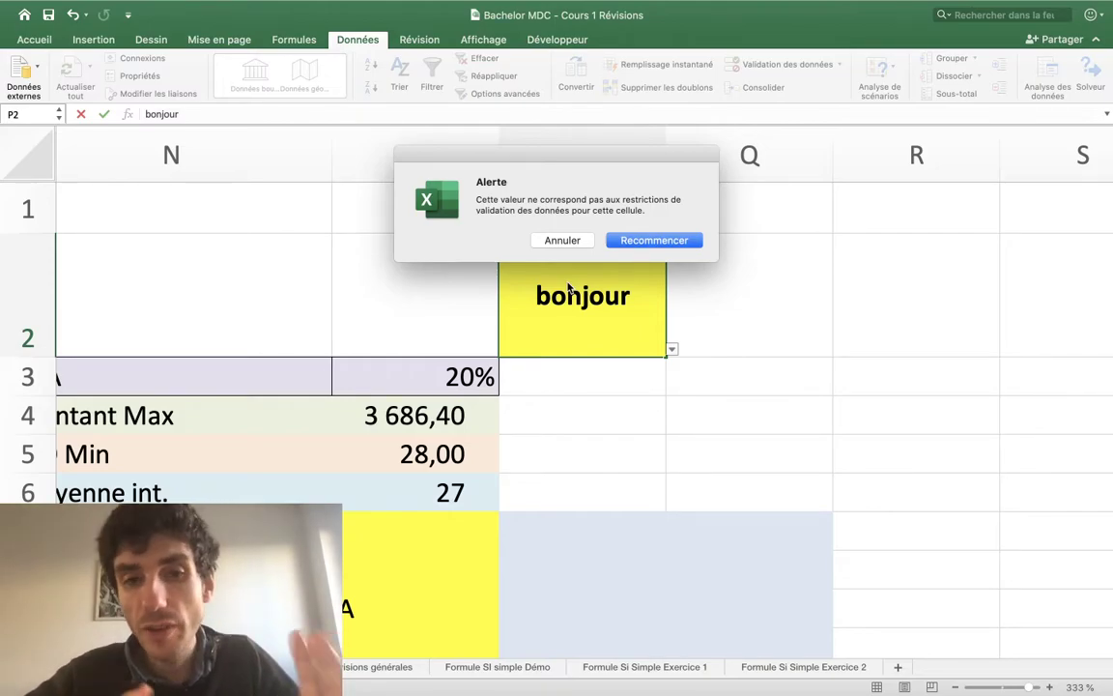
pyautogui.click(572, 241)
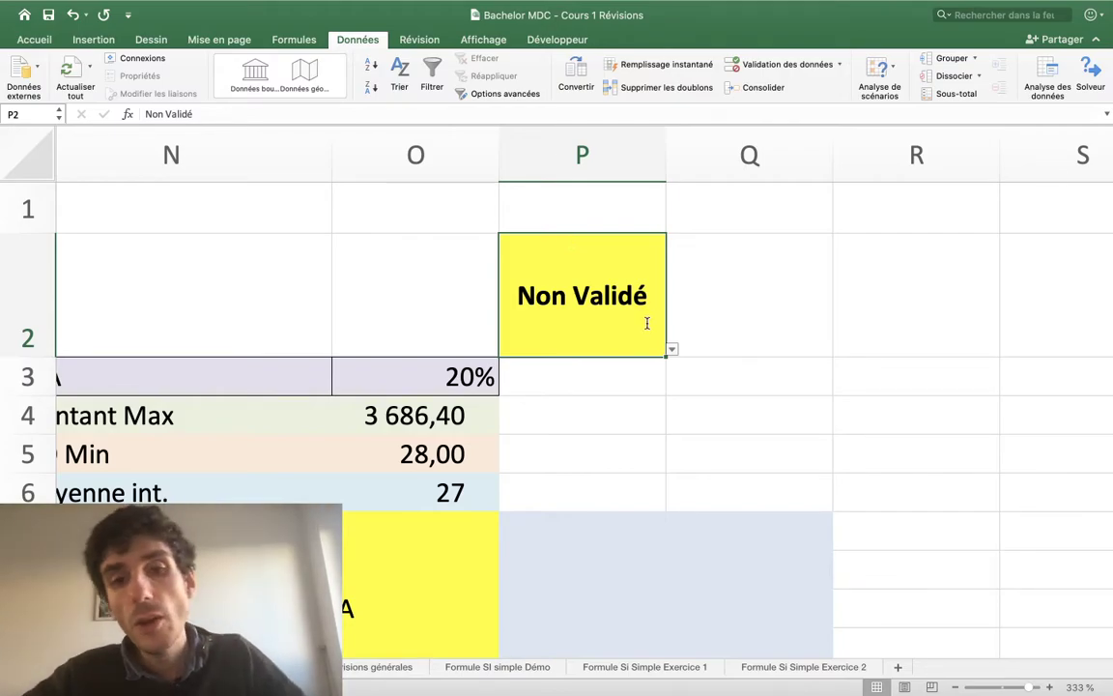
# Step: Clear the contents of cell P2
pyautogui.click(672, 349)
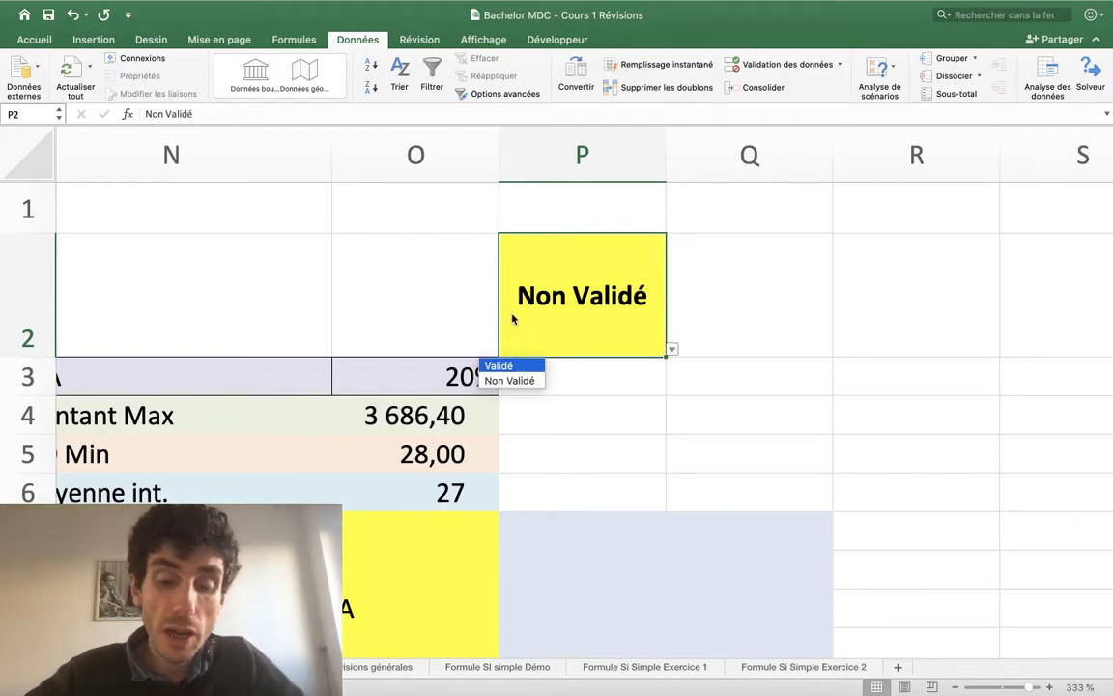
pyautogui.press('Escape')
pyautogui.press('Delete')
pyautogui.hscroll(-5, 616, 301)
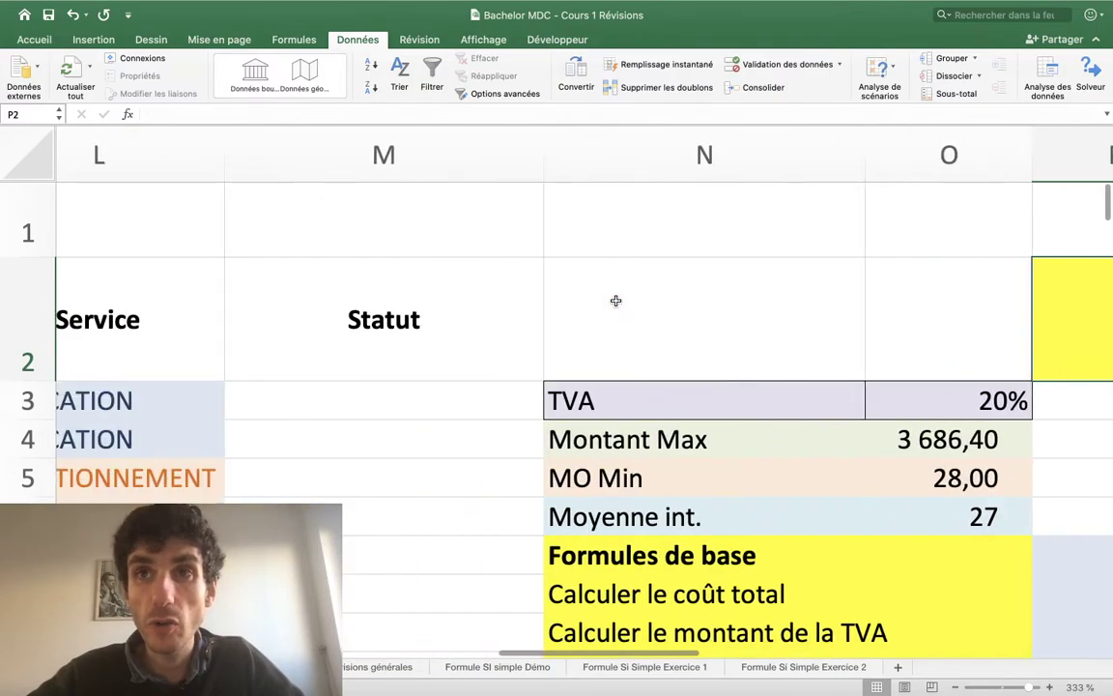
pyautogui.scroll(-1, 612, 301)
# Step: Select Statut cell M3 and open the Validation des données menu on Données
pyautogui.click(576, 310)
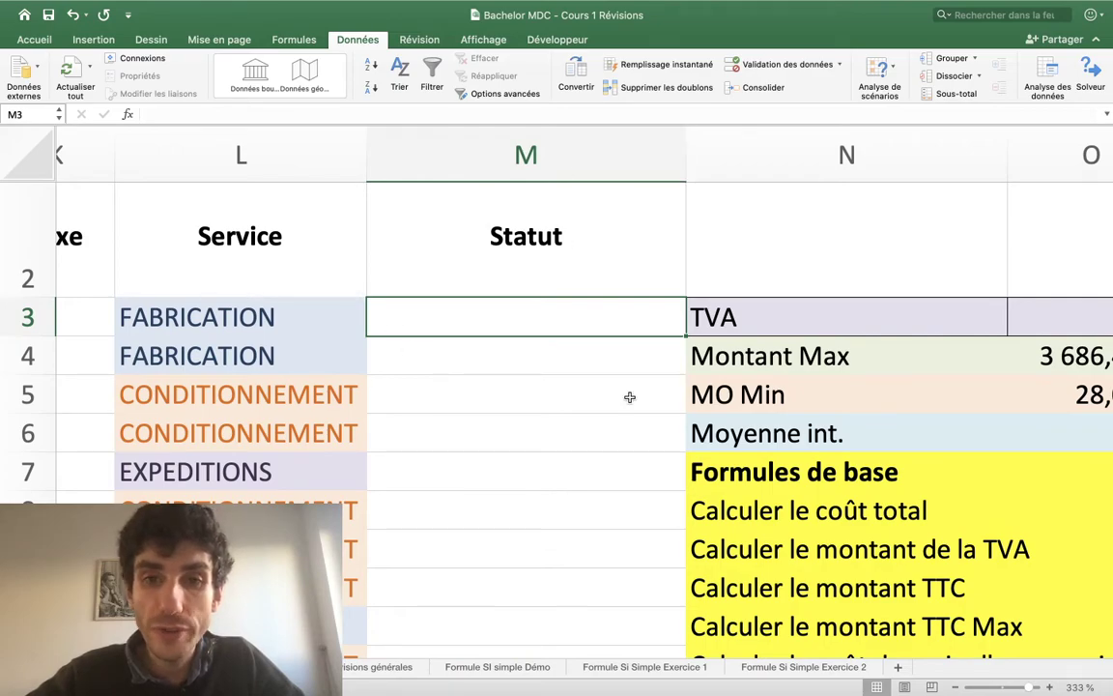
pyautogui.click(31, 40)
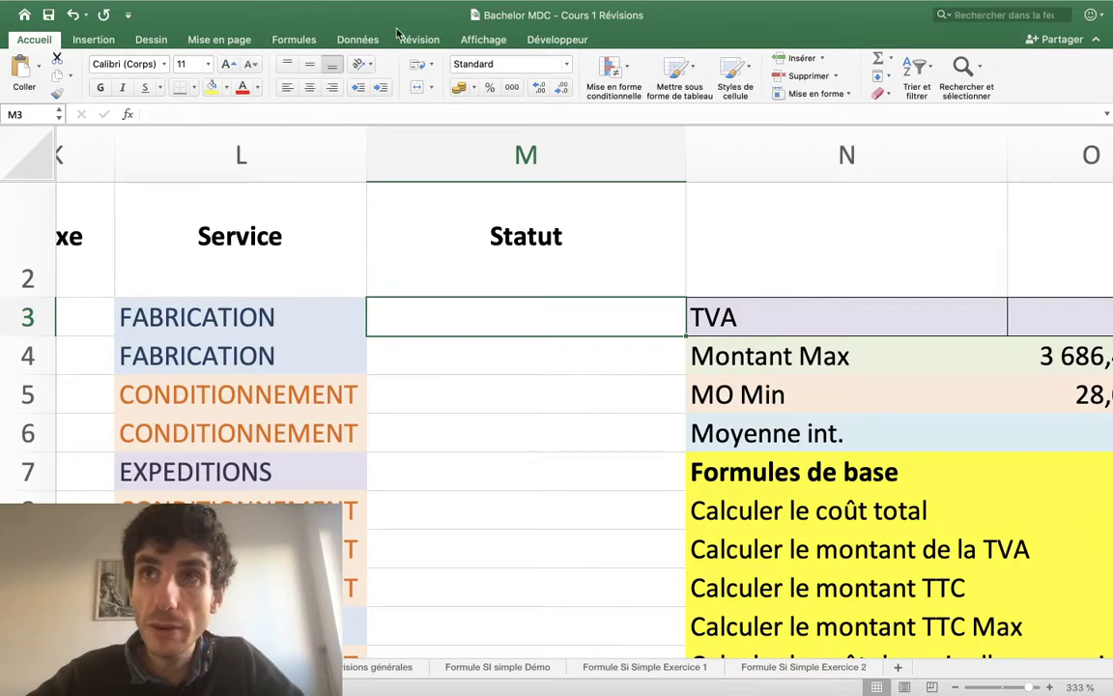
pyautogui.click(367, 39)
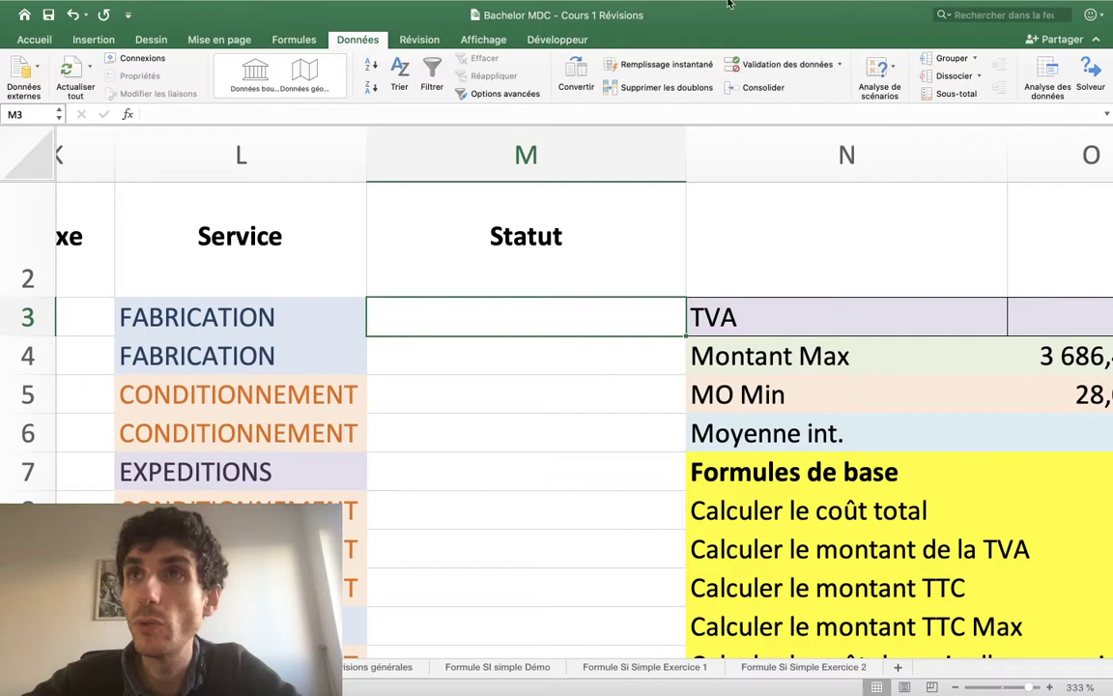
pyautogui.click(839, 66)
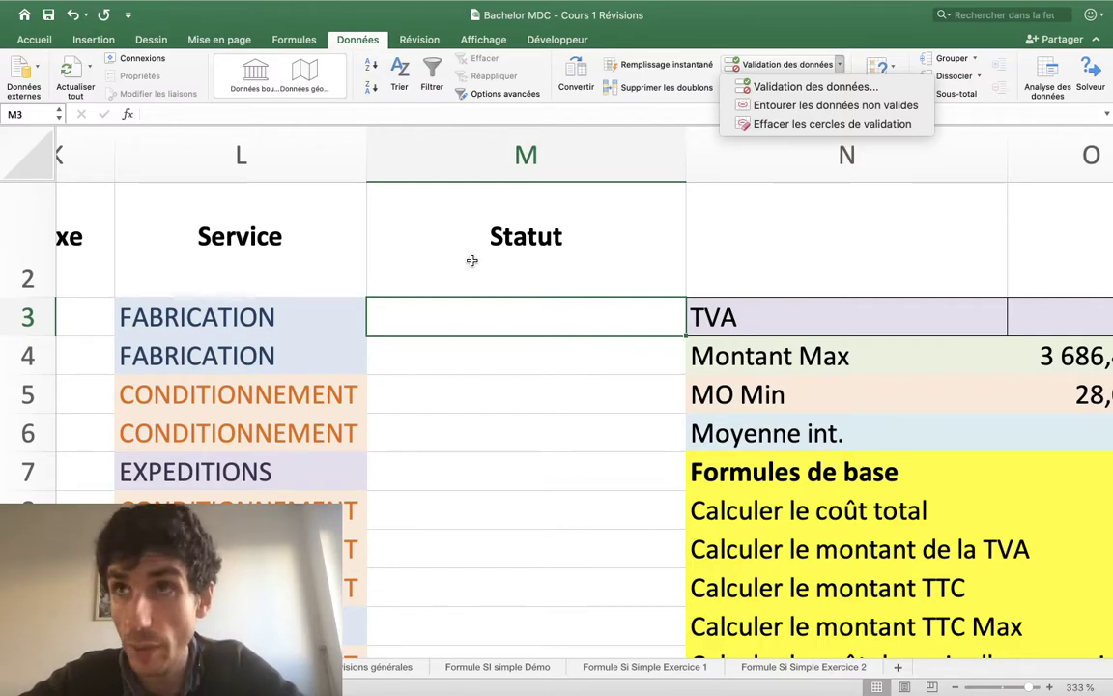
# Step: Open the Validation des données dialog for M3 and set Autoriser to Liste
pyautogui.click(802, 86)
pyautogui.moveTo(578, 102); pyautogui.dragTo(911, 104)
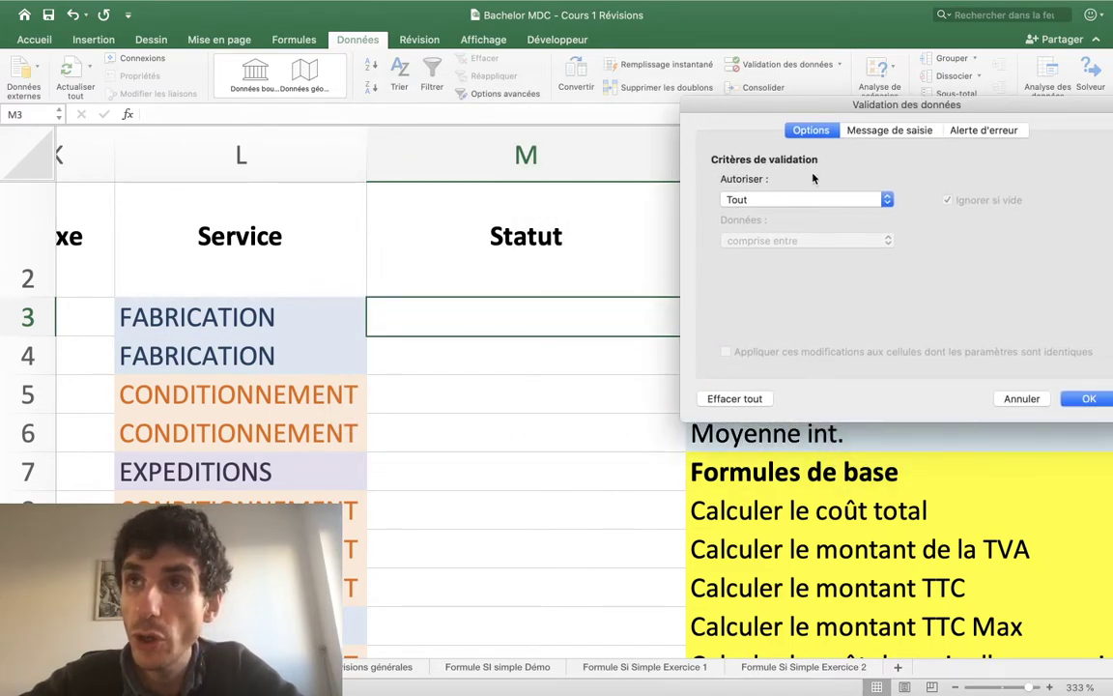
pyautogui.moveTo(833, 106); pyautogui.dragTo(800, 94)
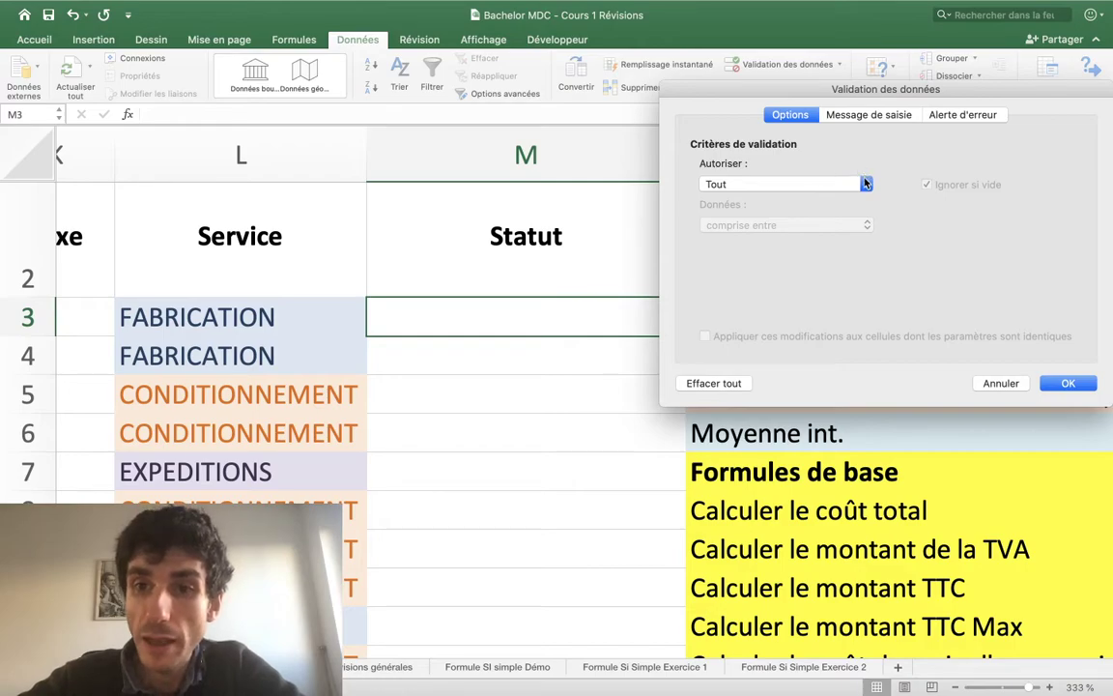
pyautogui.click(835, 184)
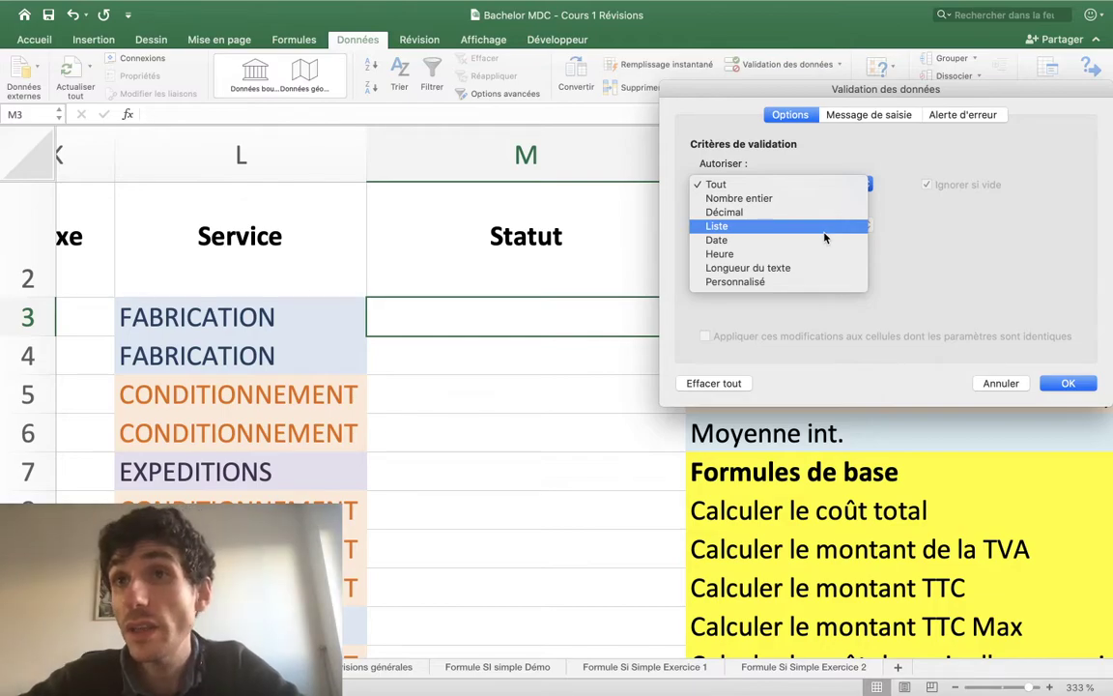
pyautogui.click(824, 235)
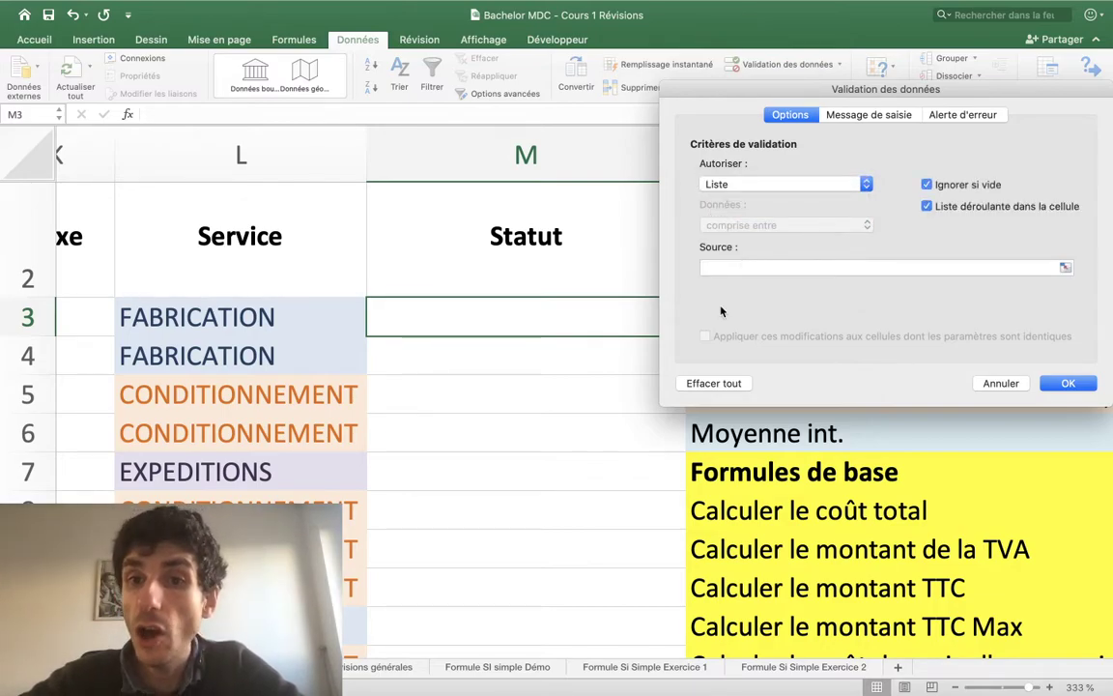
# Step: Enter 'Payé;Non Payé;En Attente' as the list source and confirm with OK
pyautogui.click(753, 267)
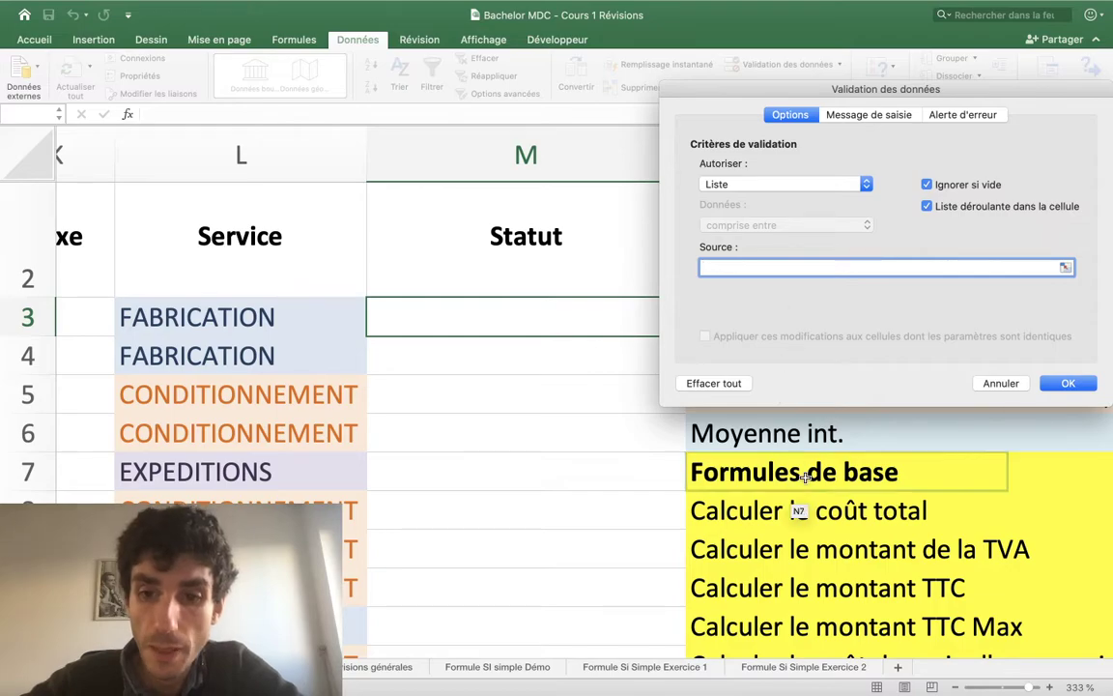
pyautogui.scroll(-10, 806, 482)
pyautogui.hscroll(3, 807, 482)
pyautogui.hscroll(5, 806, 482)
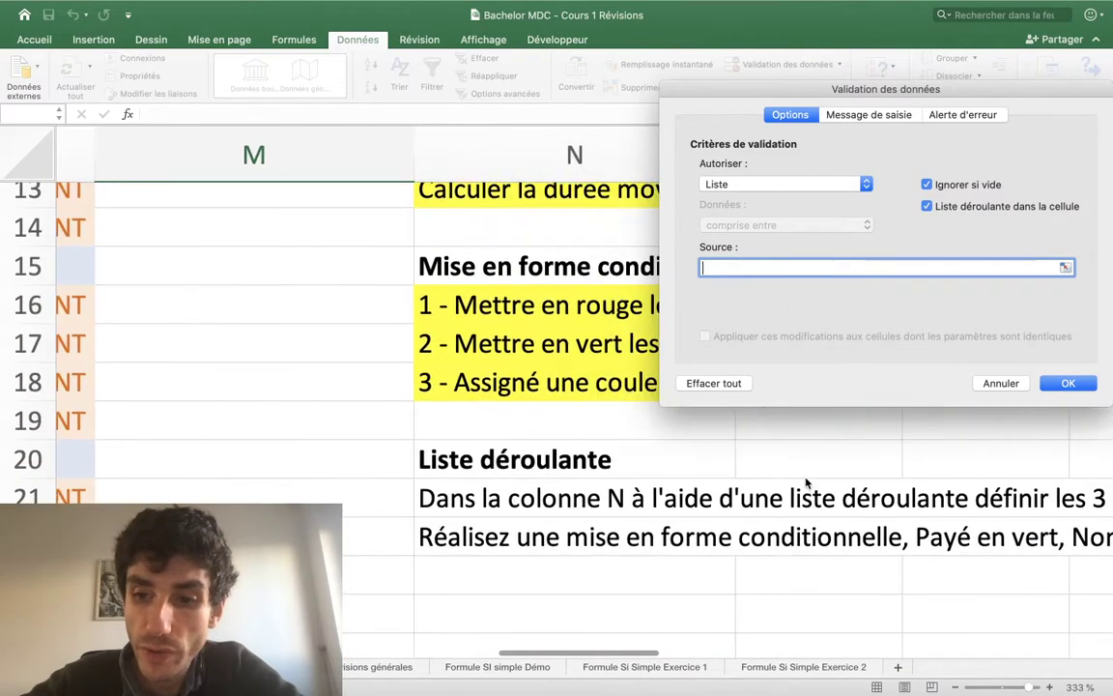
pyautogui.hscroll(1, 806, 482)
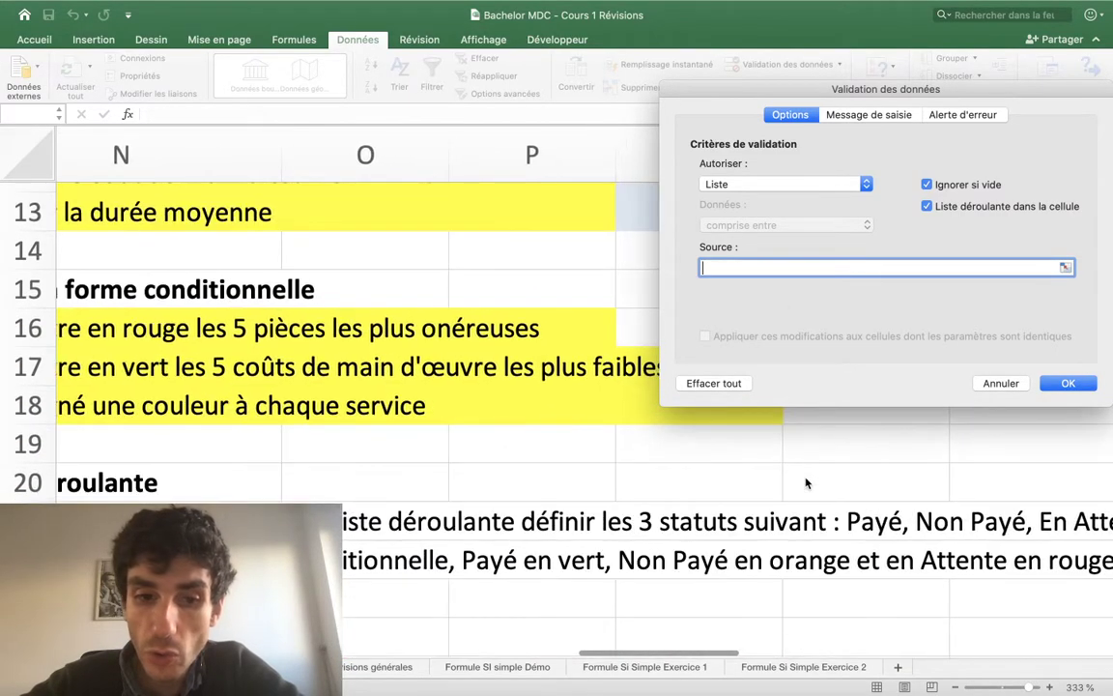
pyautogui.hscroll(4, 579, 580)
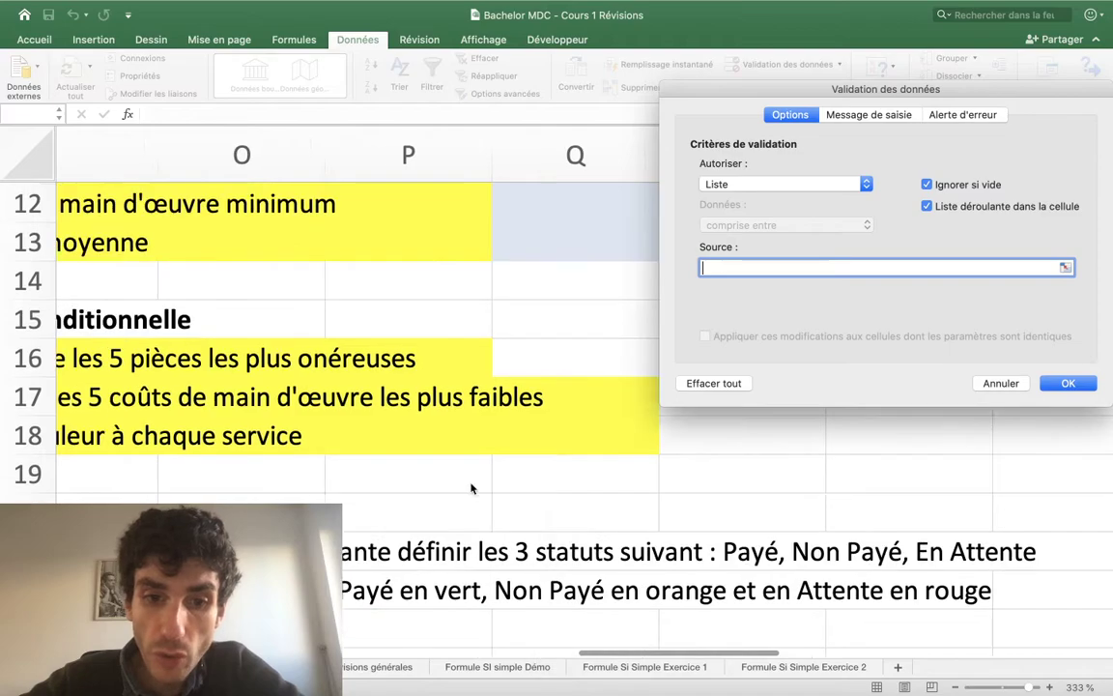
pyautogui.scroll(10, 470, 580)
pyautogui.hscroll(-5, 471, 503)
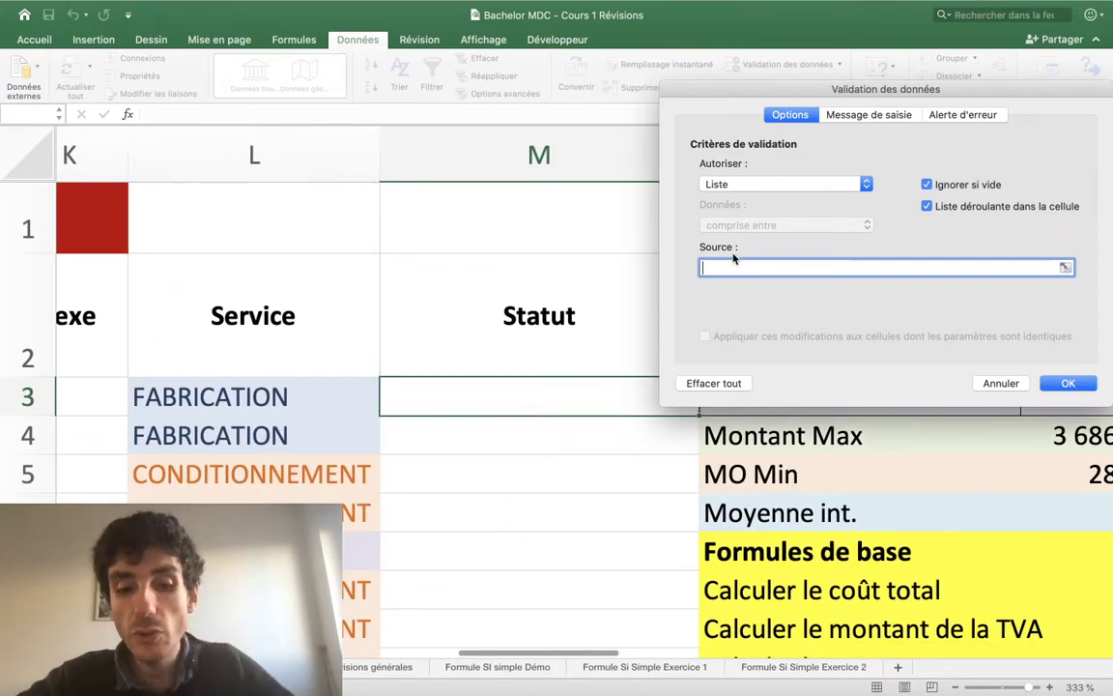
pyautogui.write('Payé')
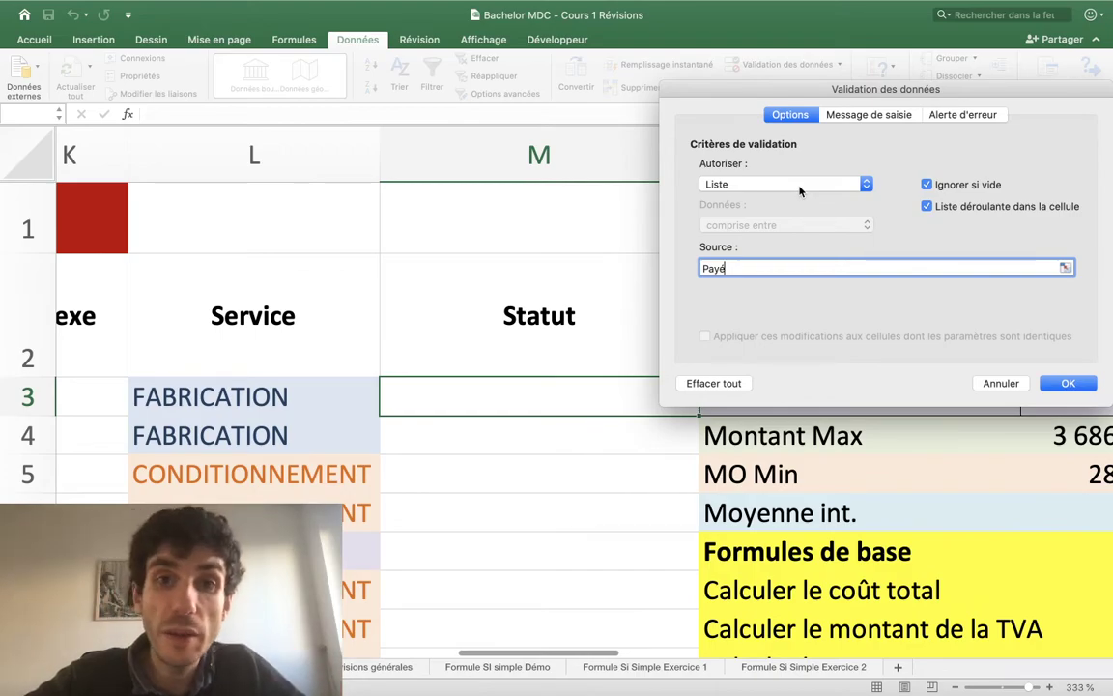
pyautogui.write(';')
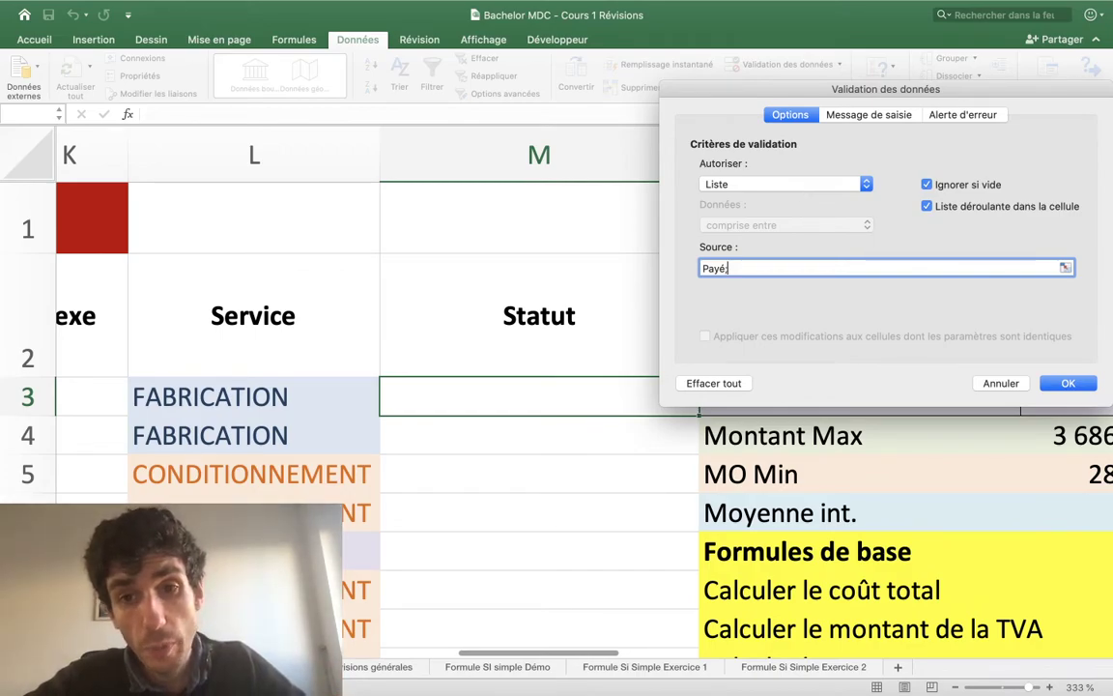
pyautogui.write('Non')
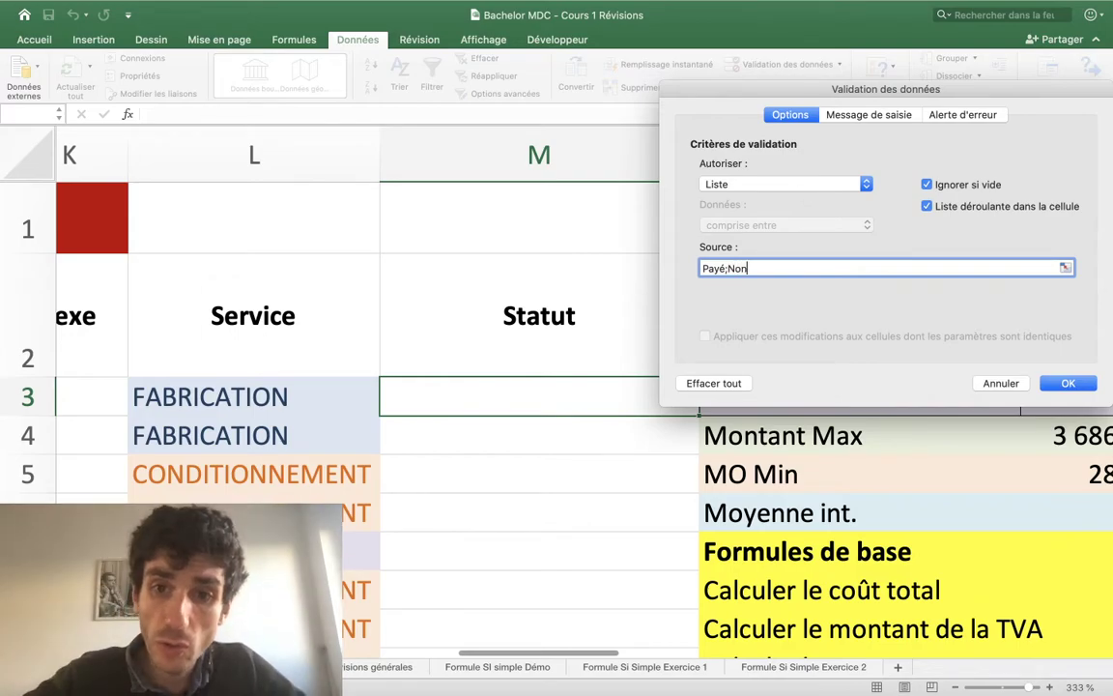
pyautogui.write(' Payé;')
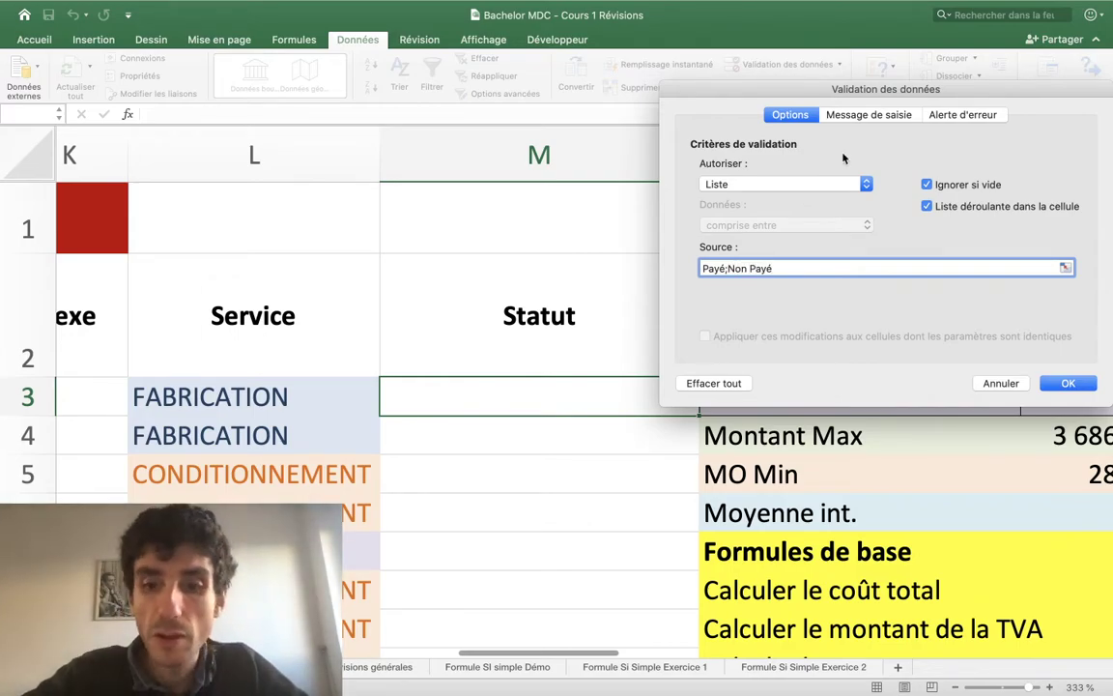
pyautogui.write('E')
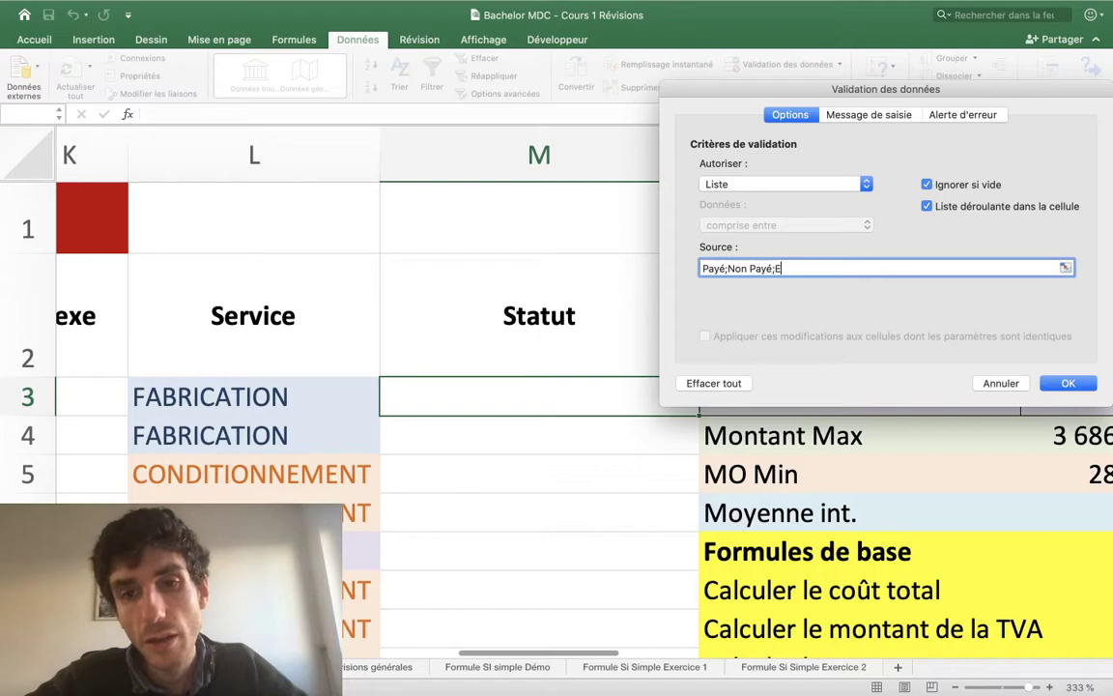
pyautogui.write('n attente')
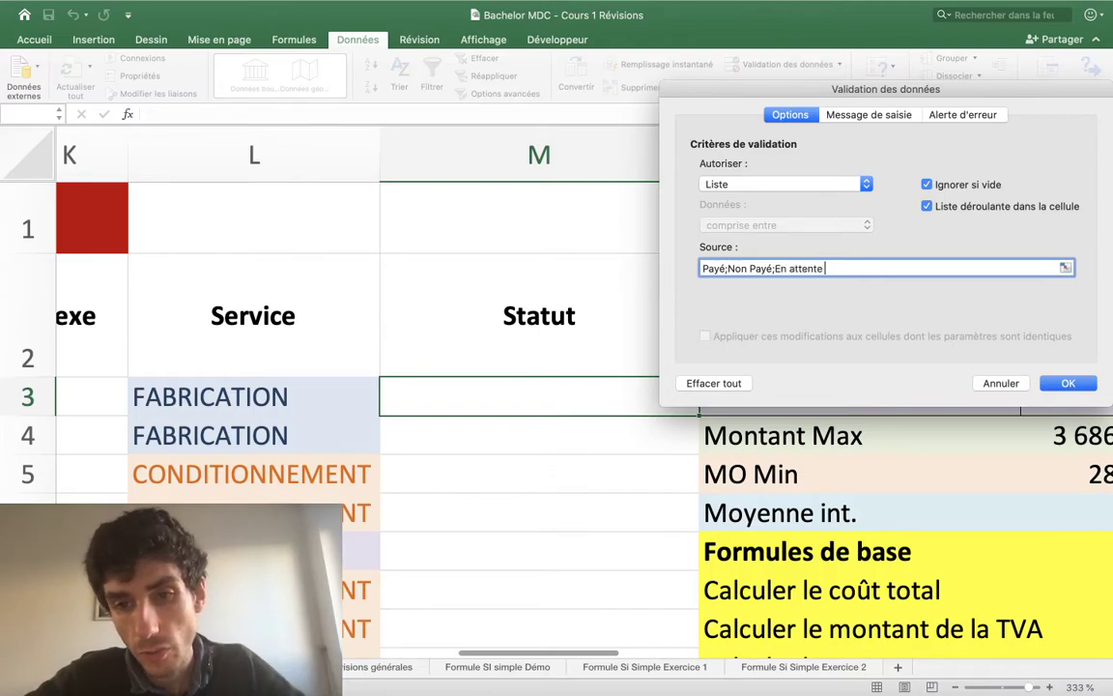
pyautogui.press('BackSpace')
pyautogui.press('BackSpace')
pyautogui.press('BackSpace')
pyautogui.press('BackSpace')
pyautogui.press('BackSpace')
pyautogui.press('BackSpace')
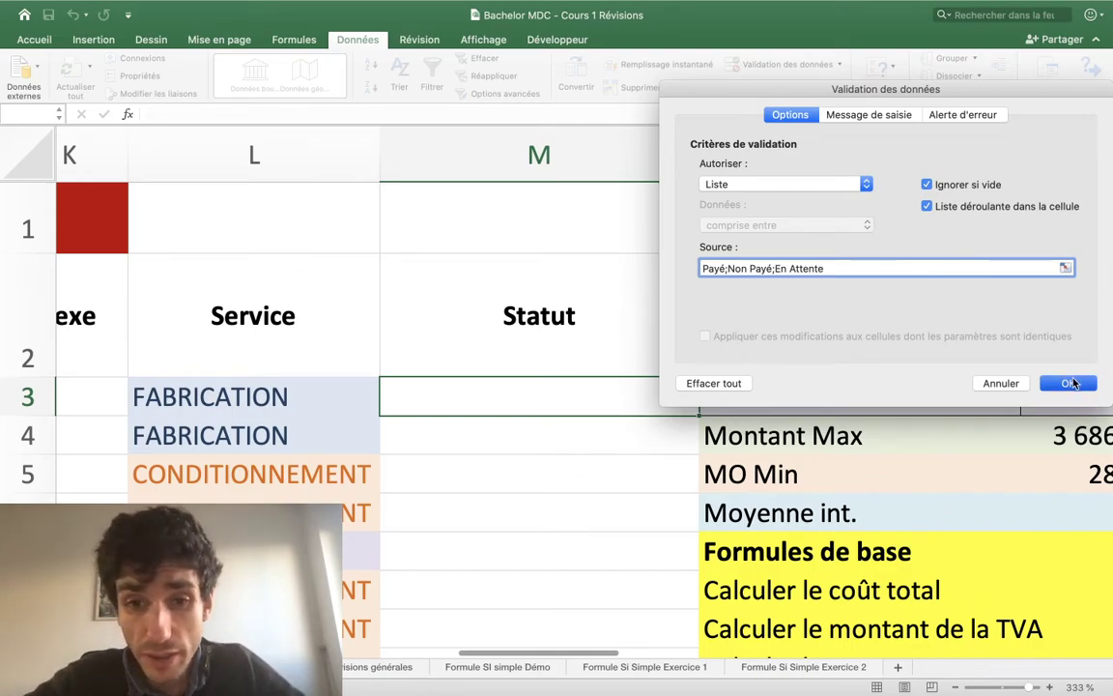
pyautogui.click(1072, 384)
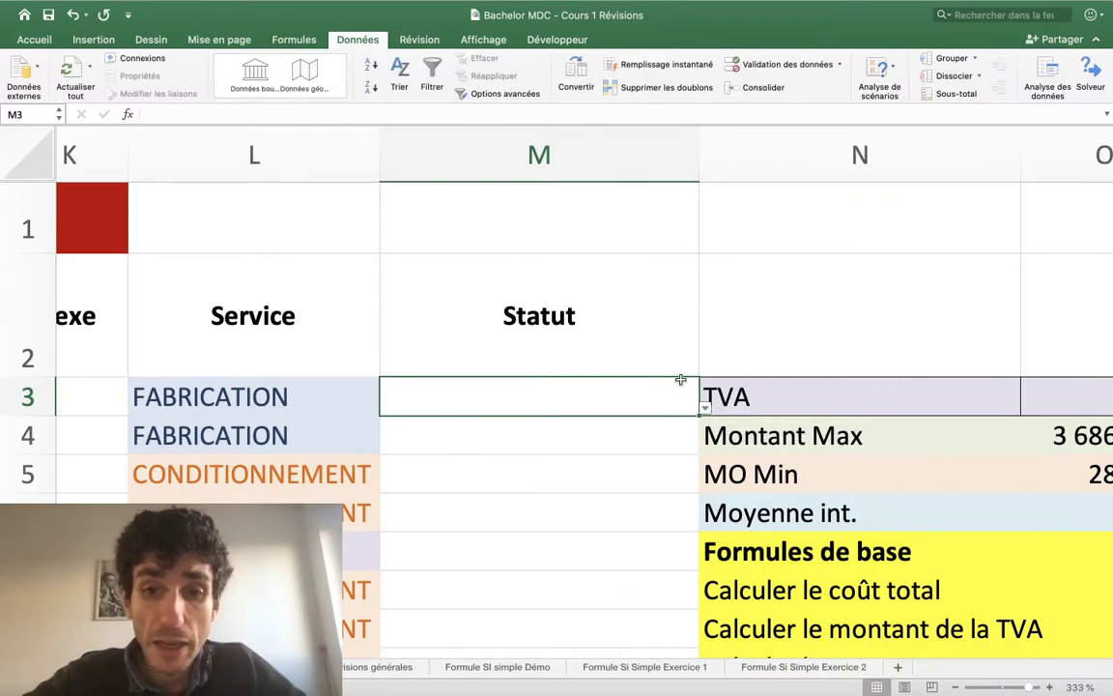
pyautogui.scroll(-3, 681, 380)
pyautogui.hscroll(3, 701, 226)
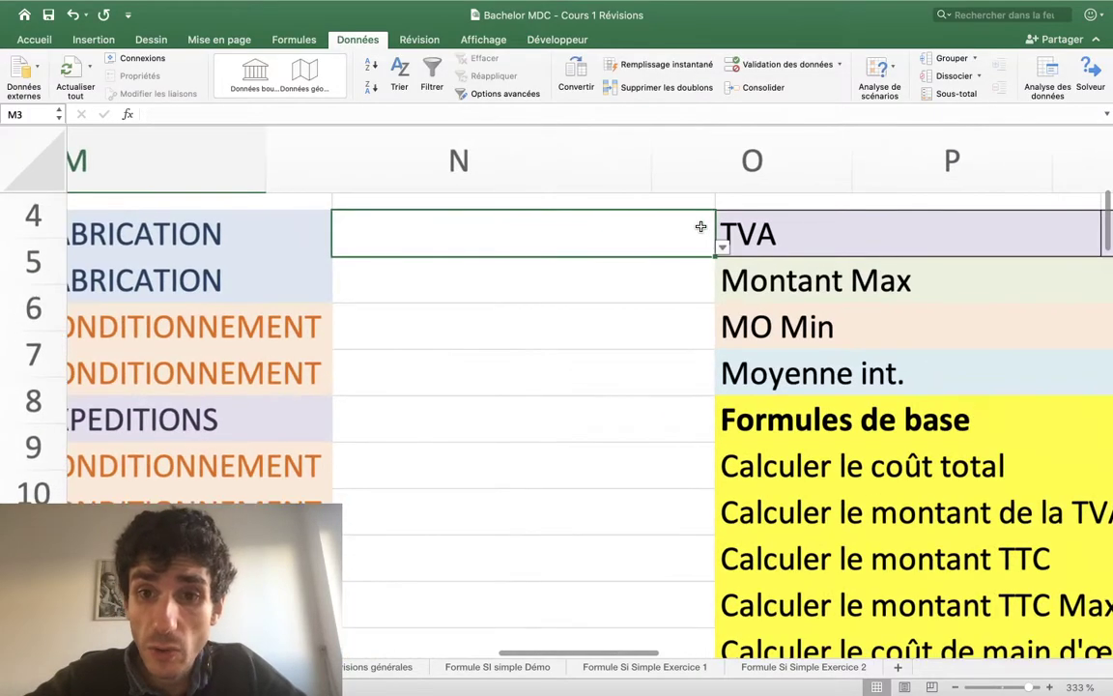
pyautogui.scroll(2, 741, 242)
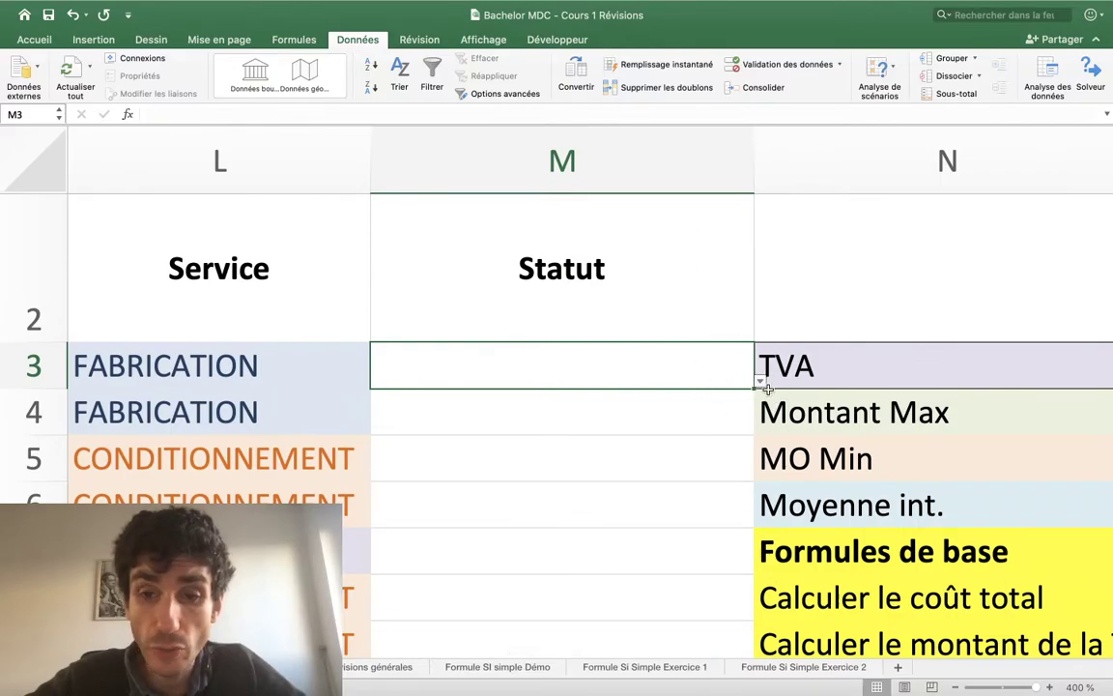
pyautogui.click(761, 384)
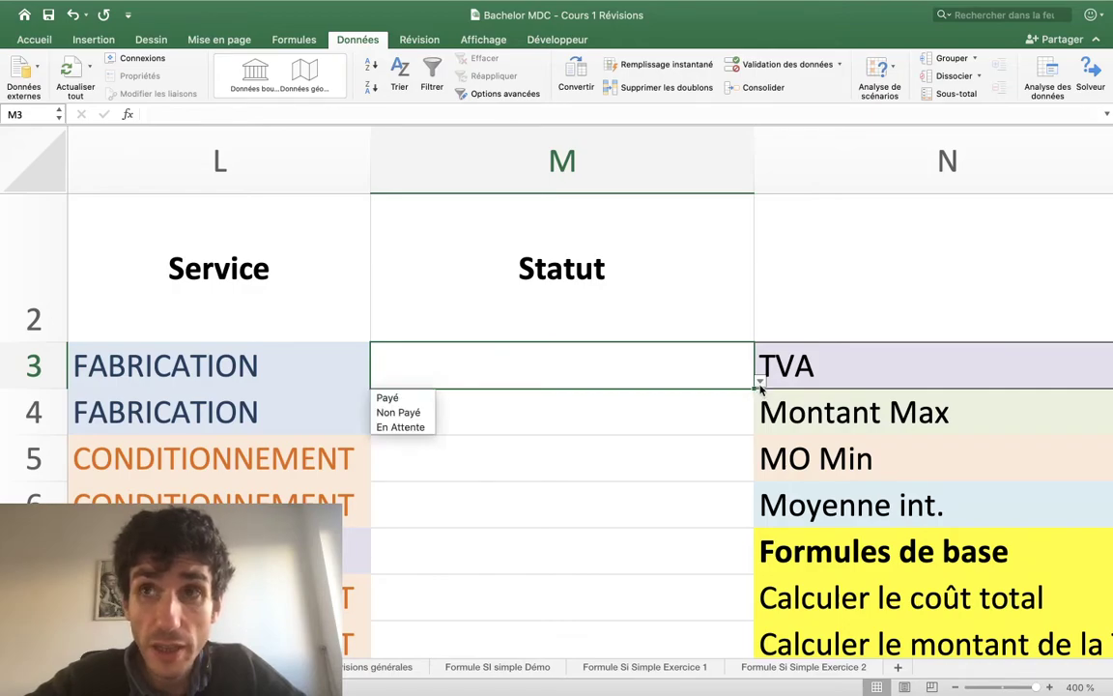
pyautogui.press('Down')
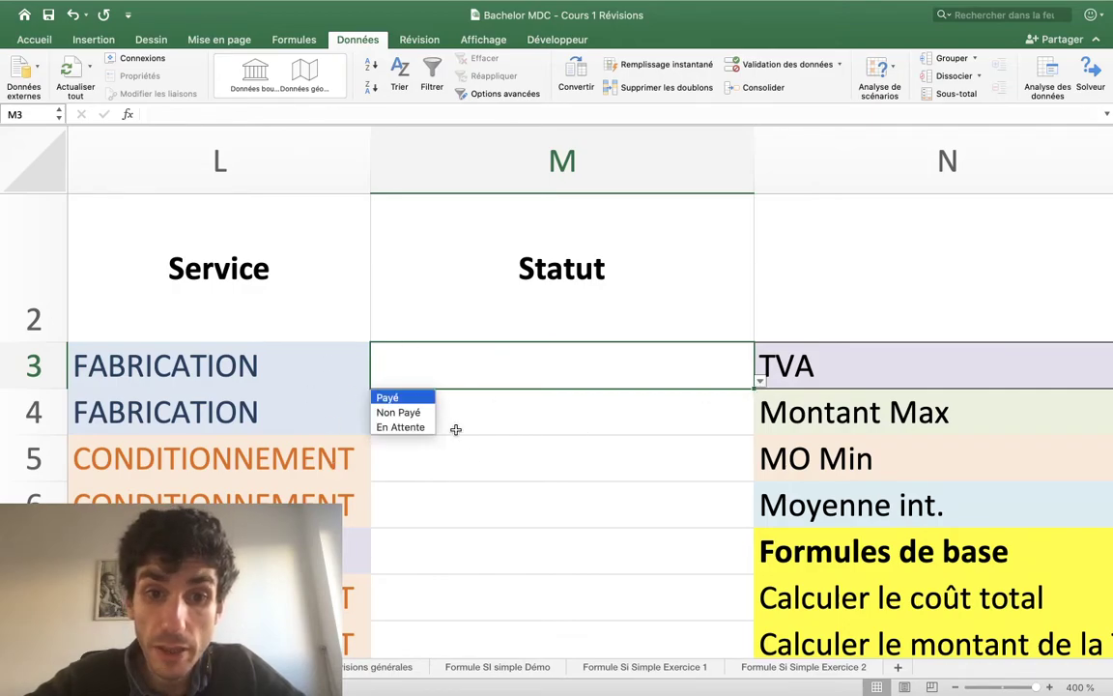
pyautogui.click(791, 237)
pyautogui.click(786, 237)
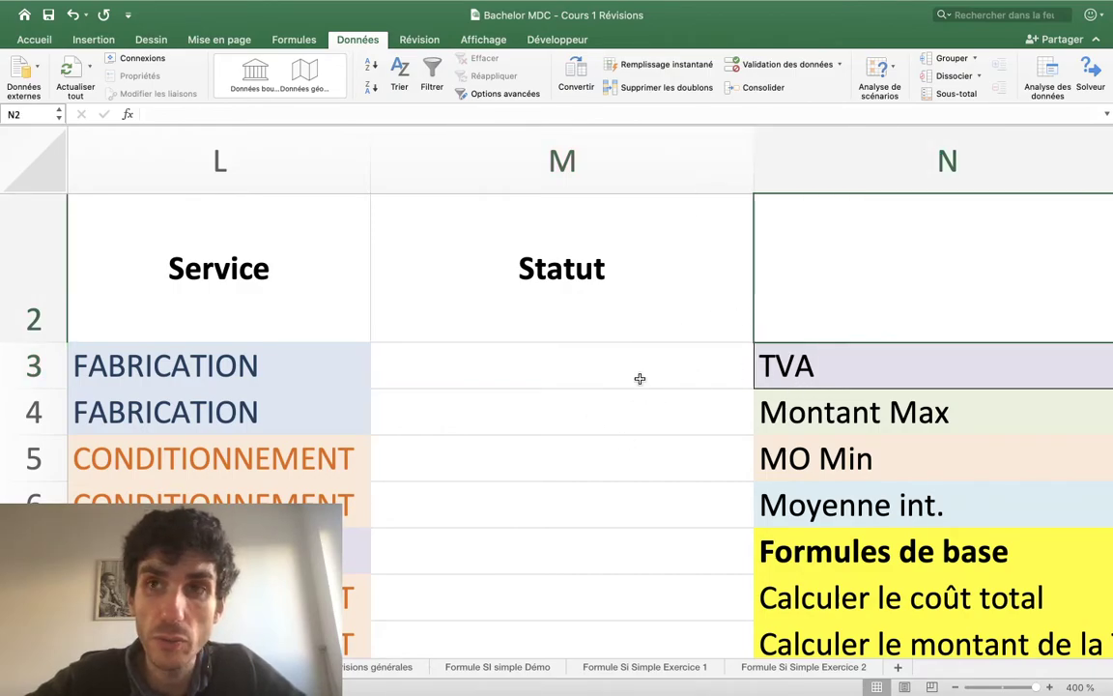
pyautogui.hscroll(3, 676, 372)
pyautogui.scroll(1, 736, 362)
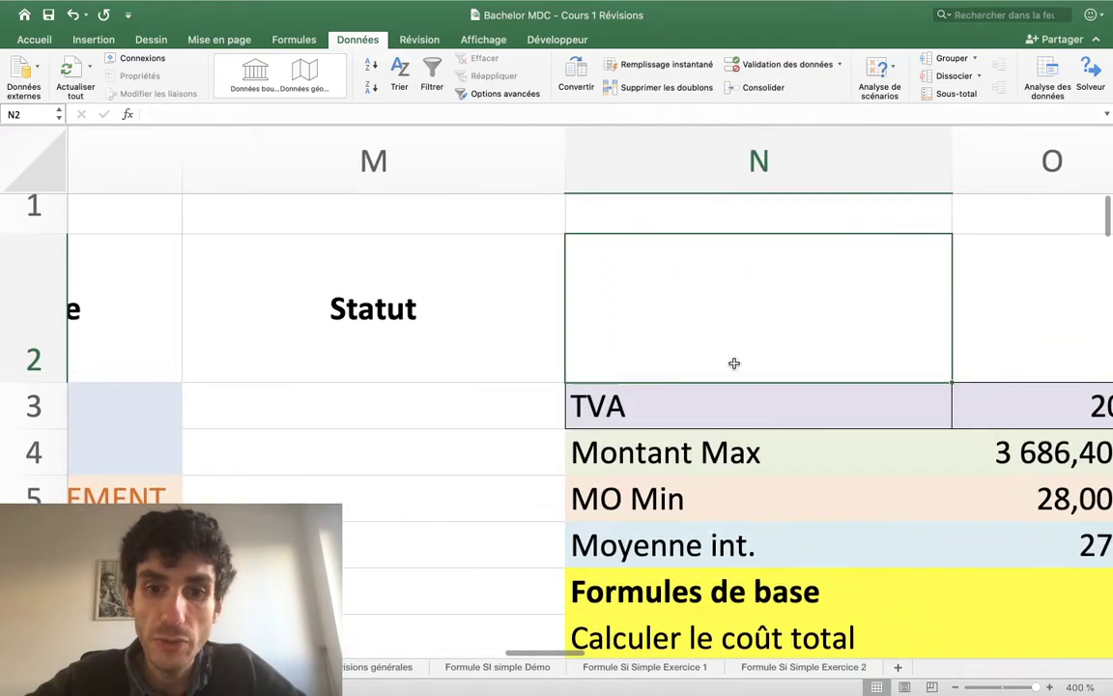
pyautogui.click(462, 400)
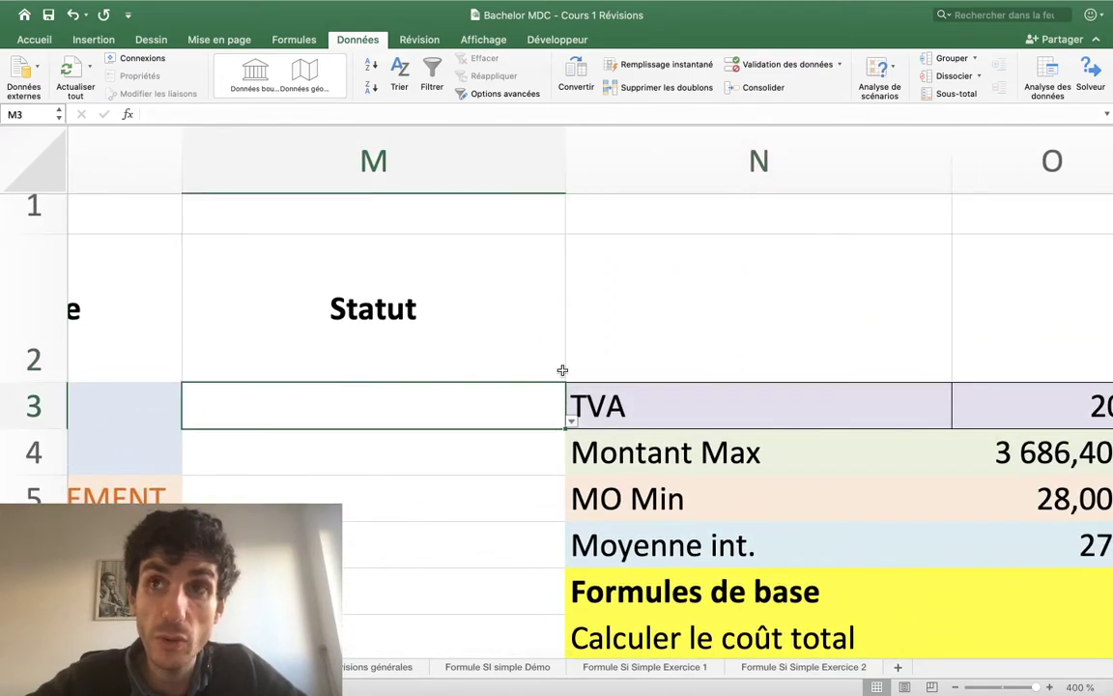
pyautogui.click(827, 264)
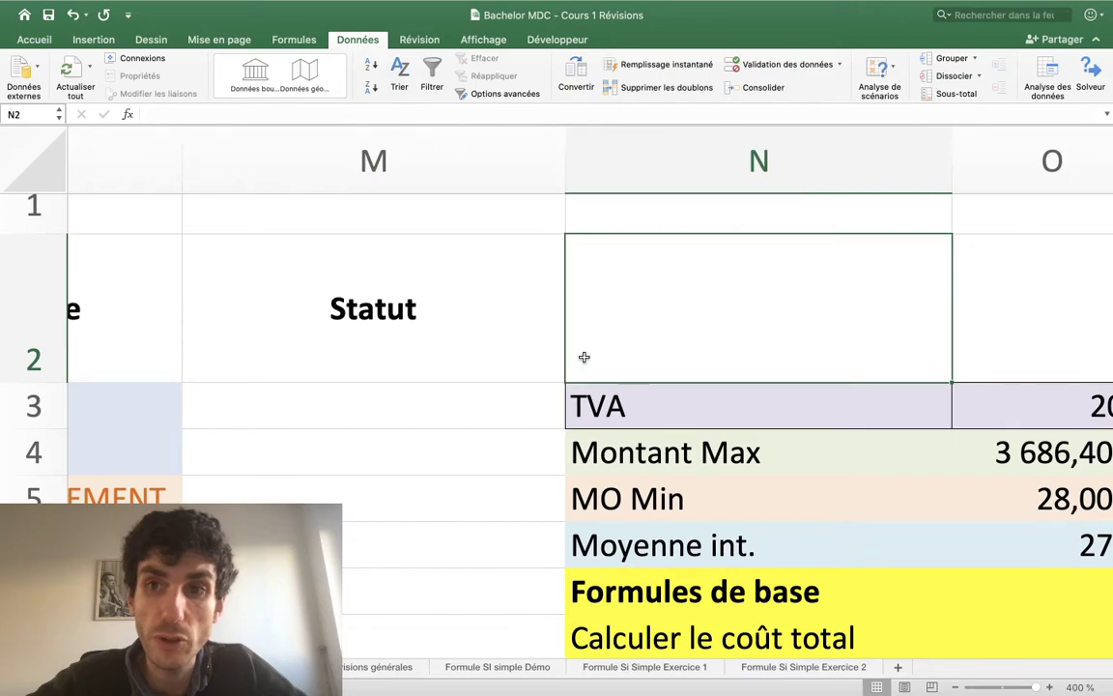
pyautogui.hscroll(-2, 790, 282)
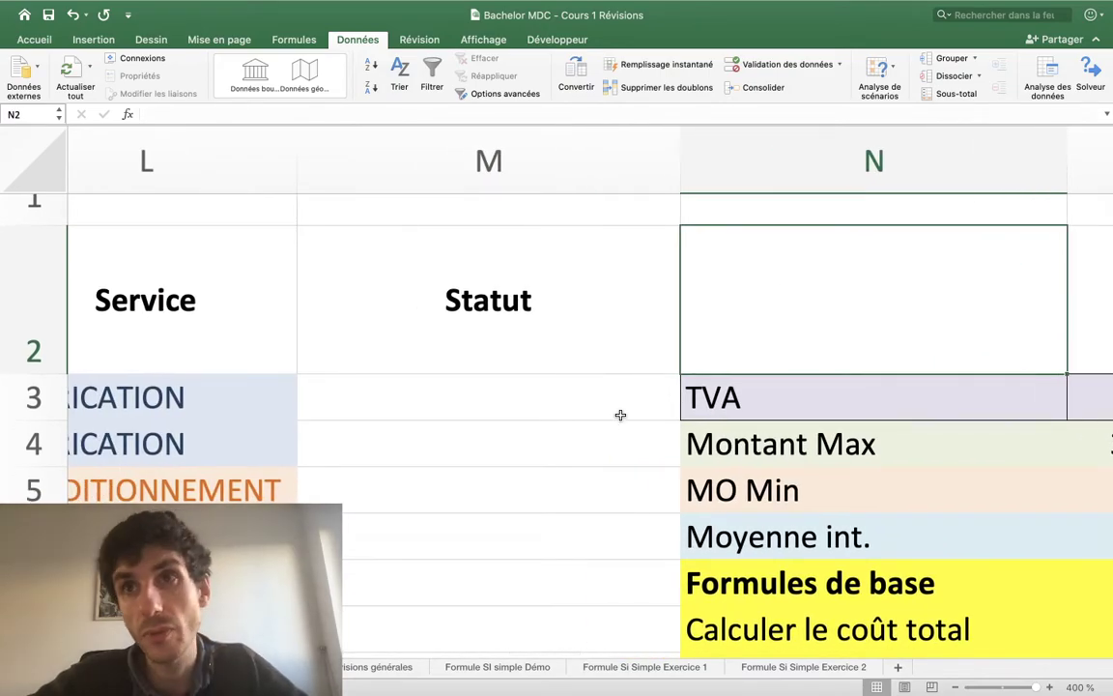
pyautogui.click(484, 399)
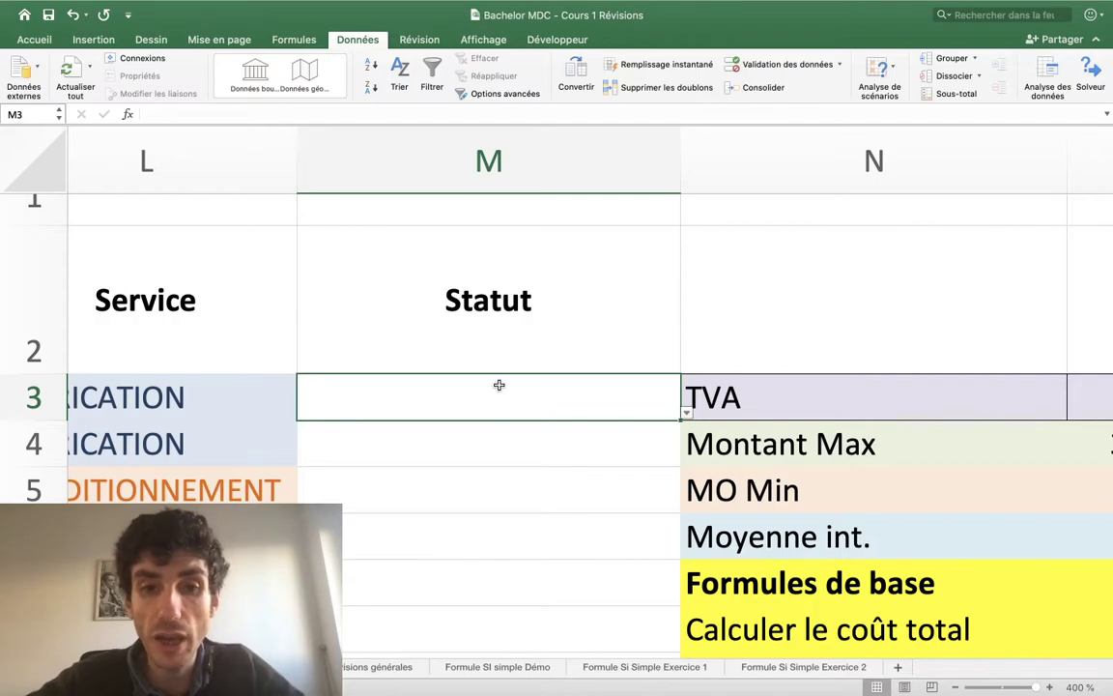
pyautogui.write('coucou ')
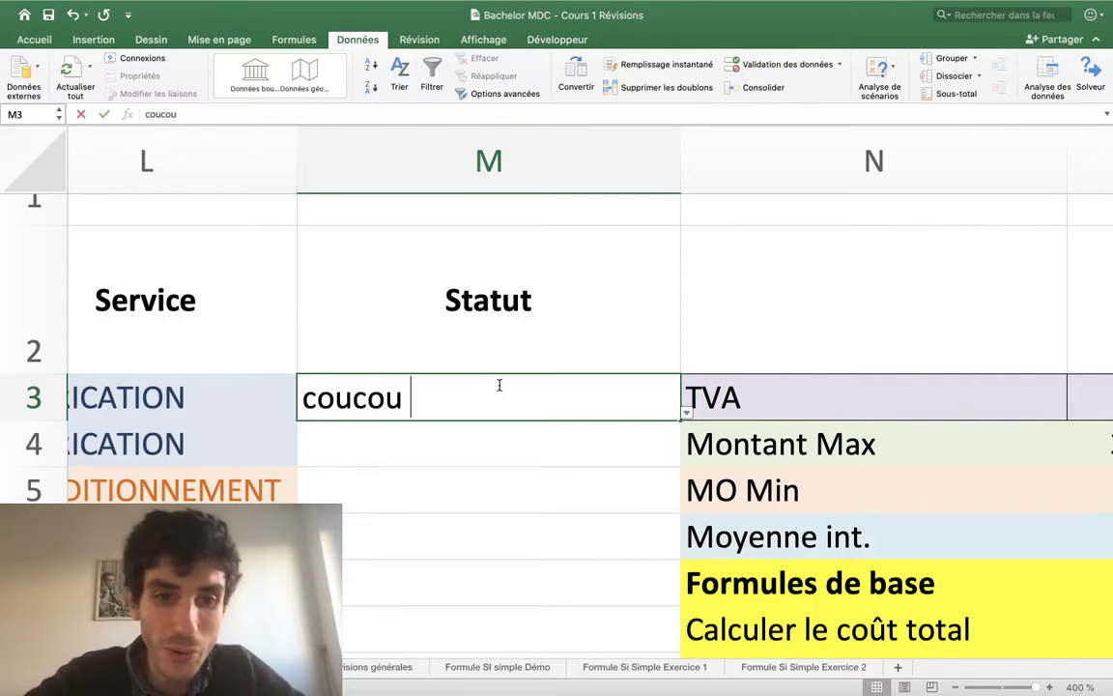
pyautogui.write("c'est moi")
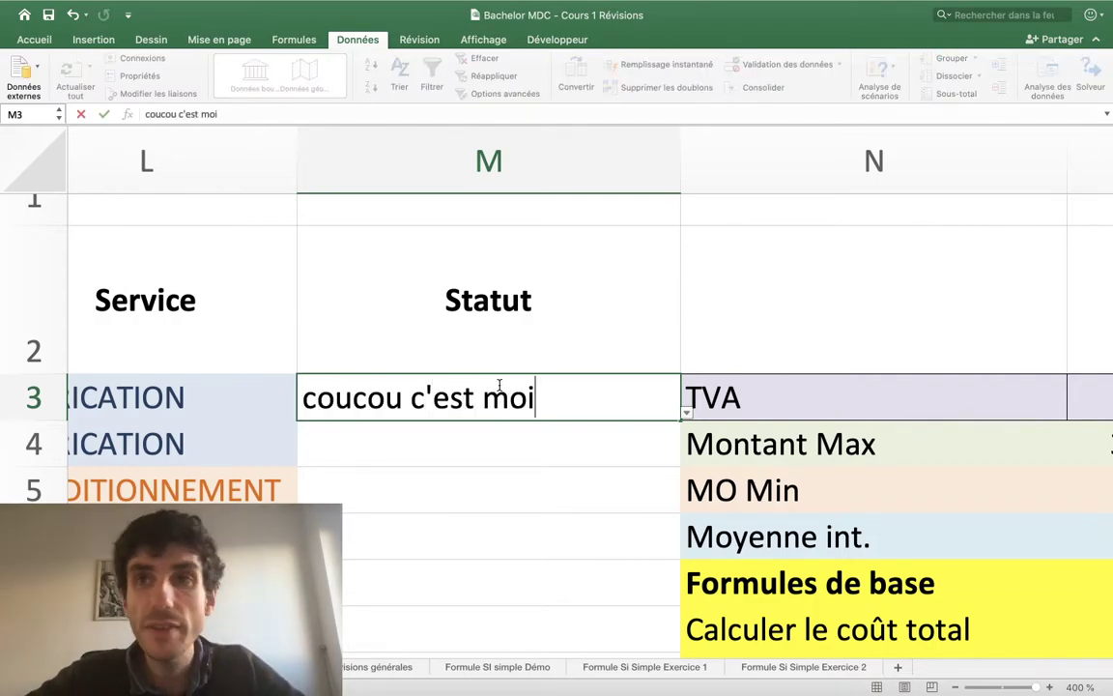
pyautogui.press('Return')
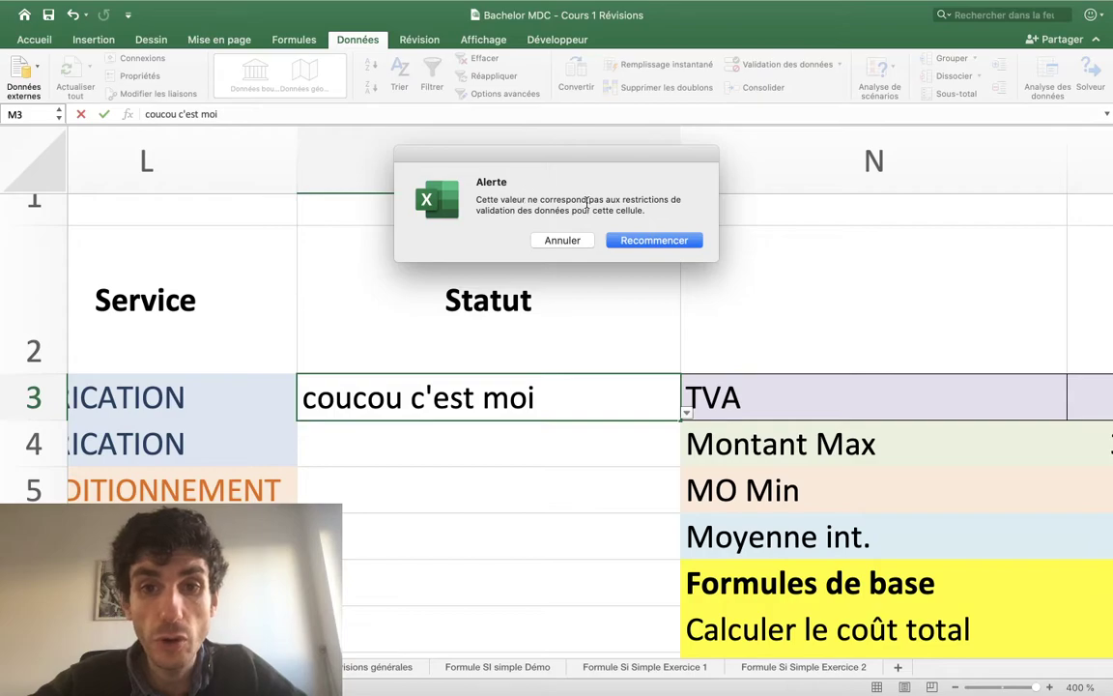
pyautogui.click(650, 242)
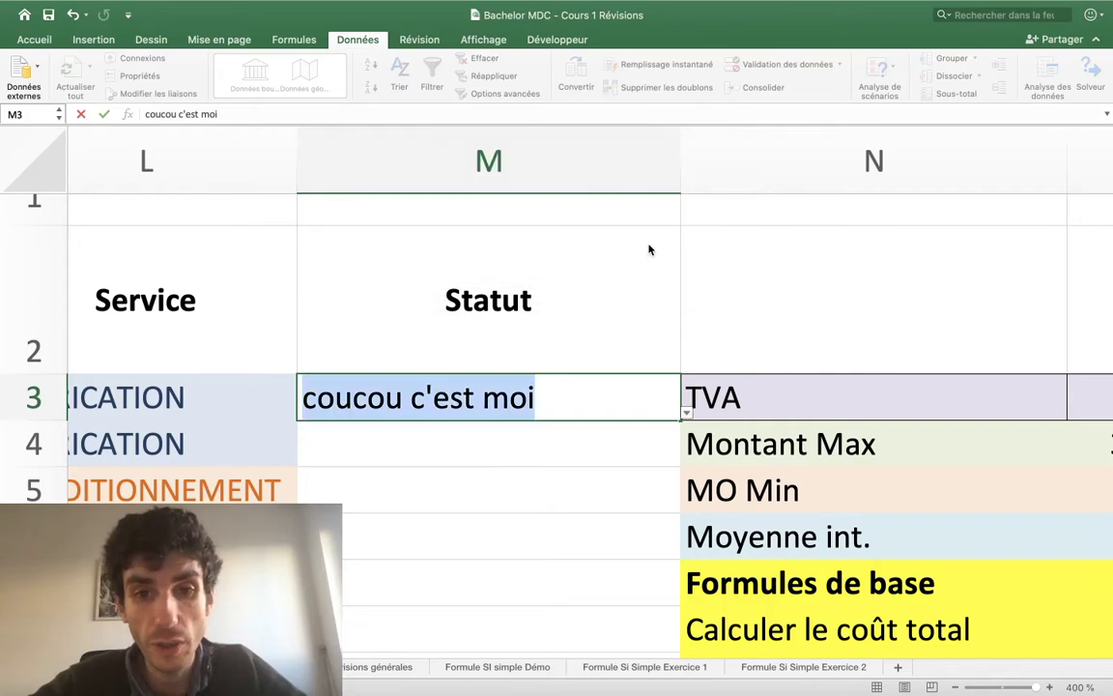
pyautogui.press('BackSpace')
pyautogui.press('Return')
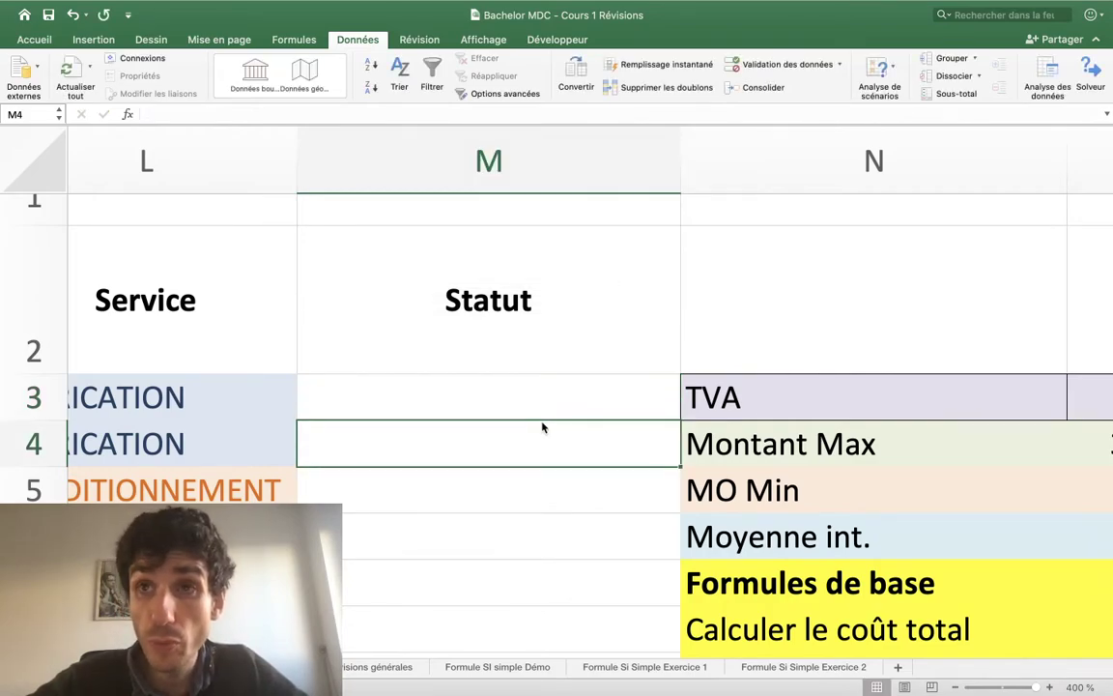
pyautogui.press('Left')
pyautogui.press('Down')
pyautogui.press('Left')
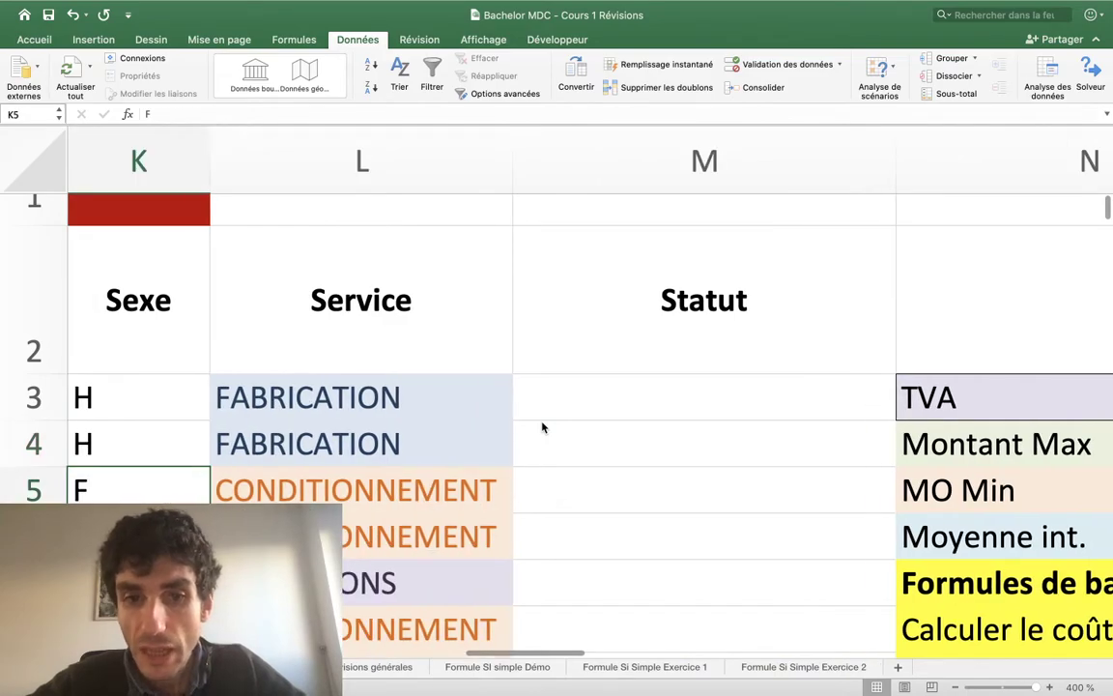
pyautogui.press('Right')
pyautogui.press('Right')
pyautogui.press('Up')
pyautogui.press('Up')
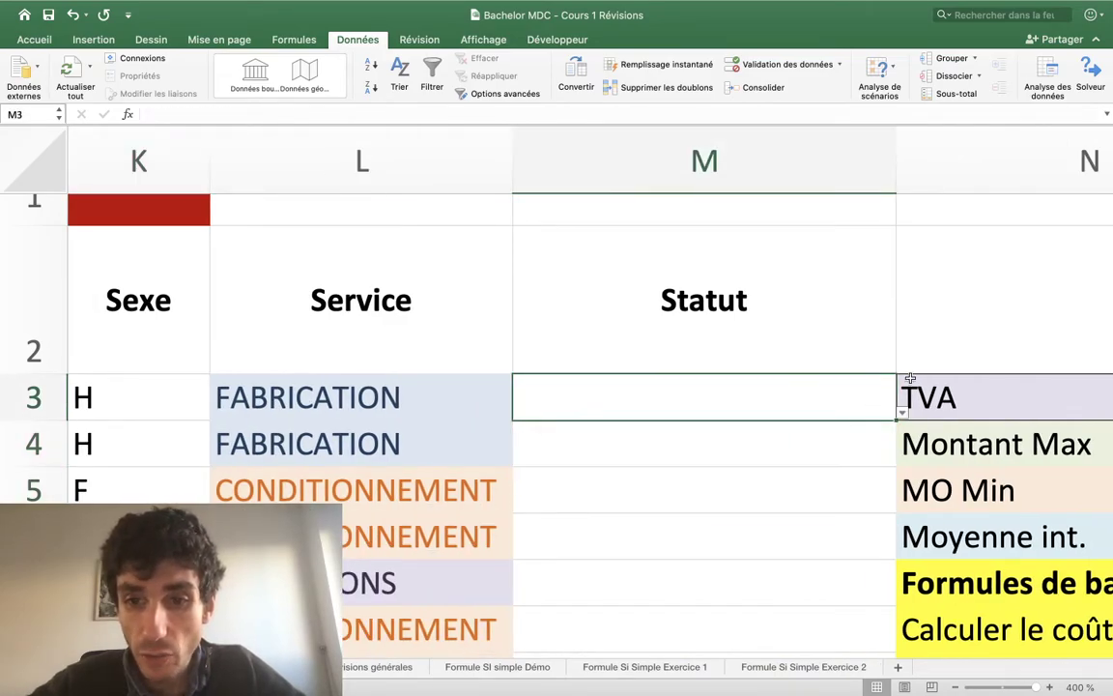
pyautogui.hscroll(1, 875, 380)
pyautogui.scroll(-1, 876, 379)
pyautogui.hscroll(1, 876, 380)
pyautogui.scroll(-1, 875, 380)
pyautogui.click(790, 348)
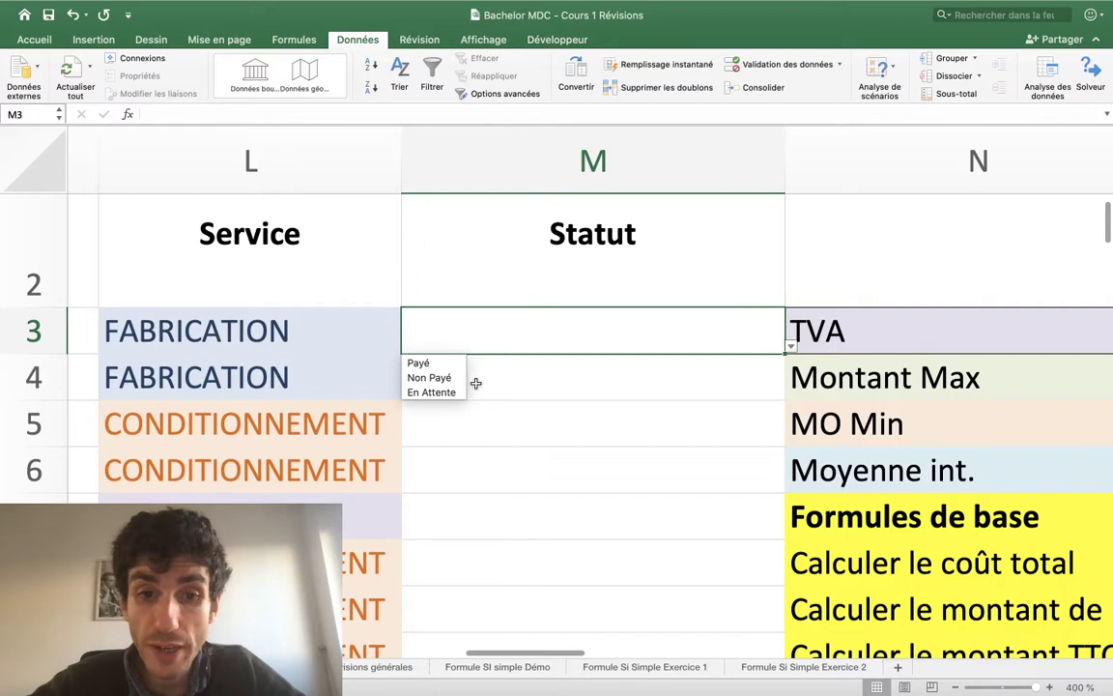
pyautogui.press('Escape')
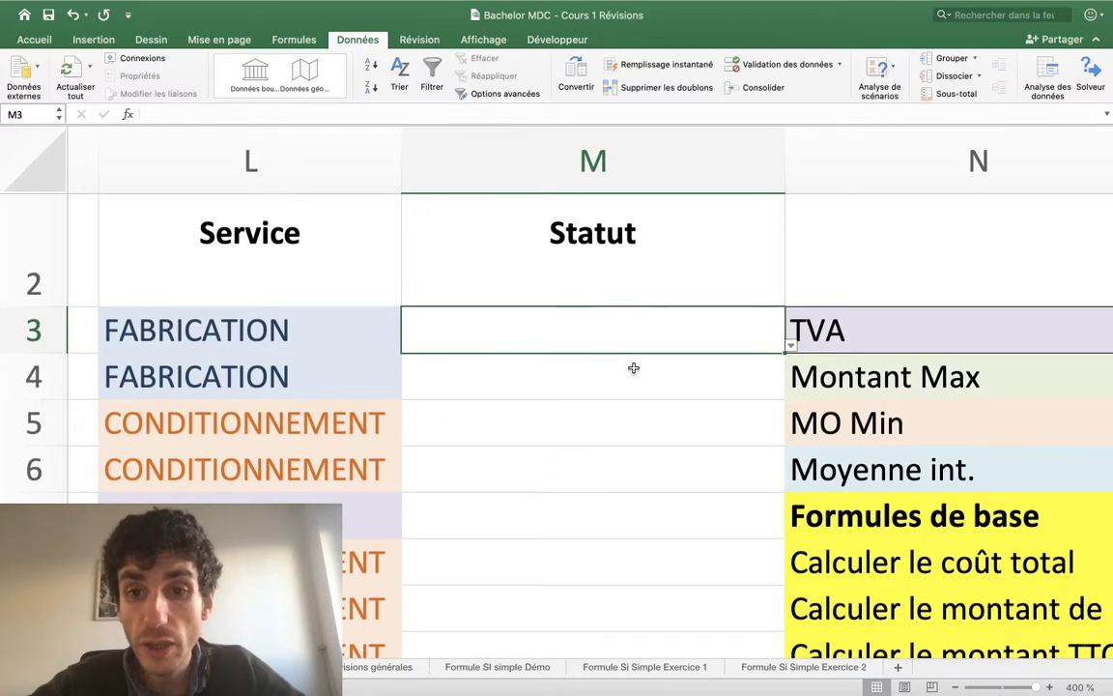
pyautogui.scroll(-5, 633, 368)
pyautogui.scroll(-5, 633, 368)
pyautogui.scroll(10, 633, 368)
pyautogui.scroll(1, 633, 368)
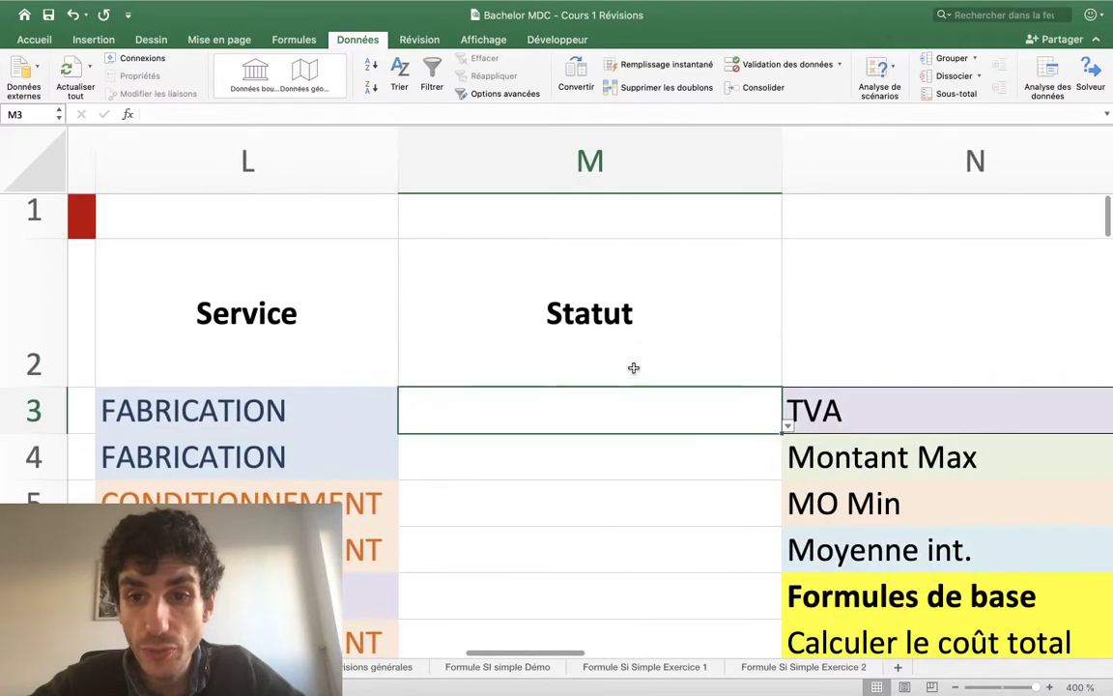
pyautogui.click(646, 440)
pyautogui.press('Left')
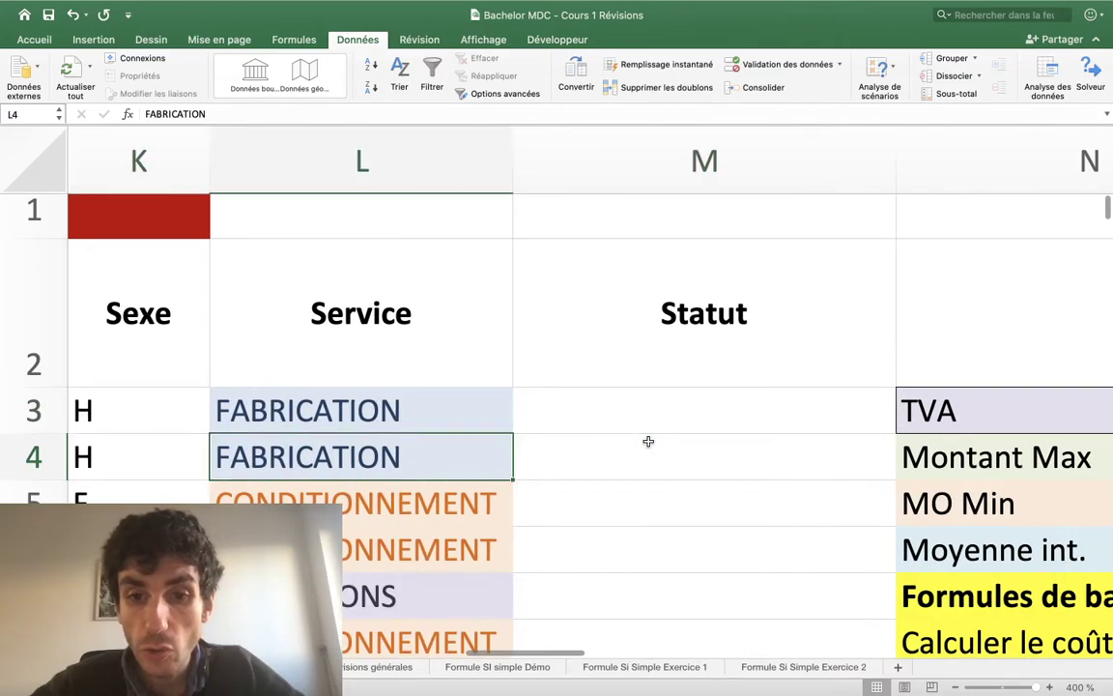
pyautogui.press('Right')
pyautogui.press('Down')
pyautogui.press('Down')
pyautogui.press('Down')
pyautogui.press('Down')
pyautogui.press('Down')
pyautogui.press('Down')
pyautogui.press('Down')
pyautogui.press('Down')
pyautogui.press('Down')
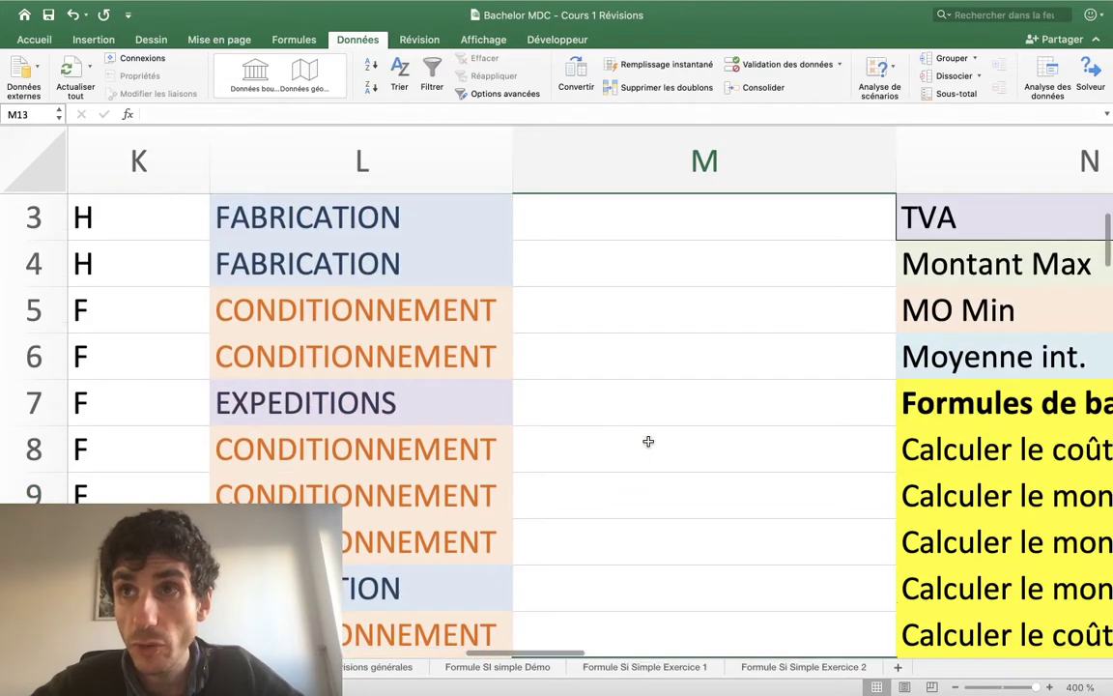
pyautogui.press('Up')
pyautogui.press('Up')
pyautogui.press('Up')
pyautogui.press('Up')
pyautogui.press('Up')
pyautogui.press('Up')
pyautogui.press('Up')
pyautogui.press('Up')
pyautogui.press('Up')
pyautogui.press('Up')
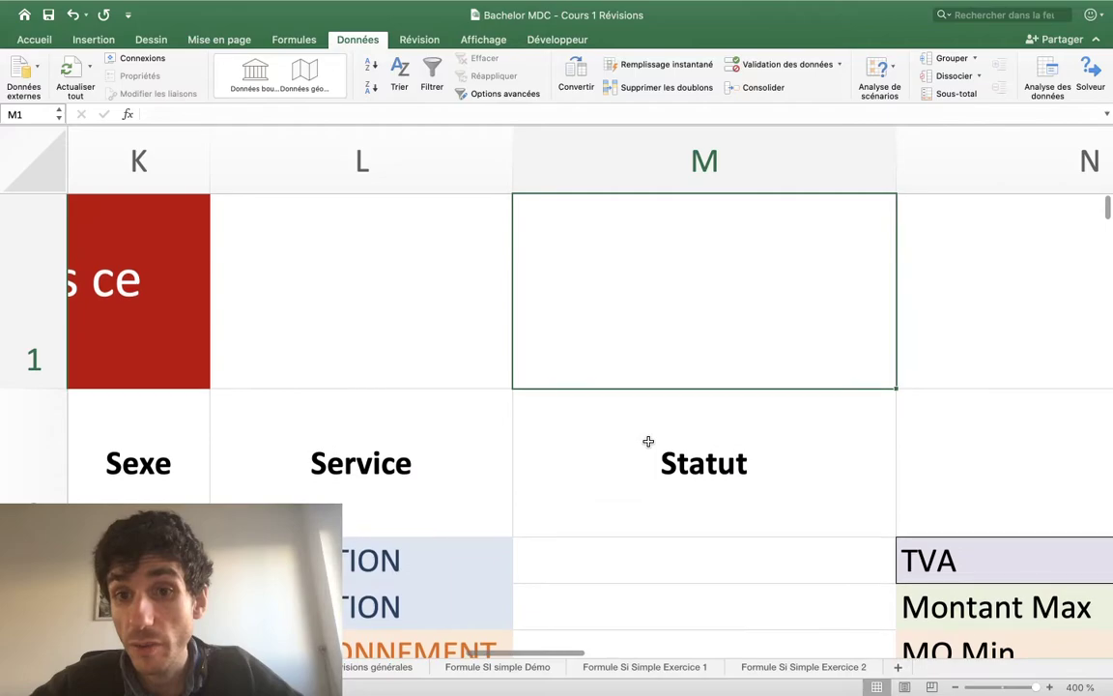
pyautogui.press('Down')
pyautogui.press('Down')
pyautogui.press('Down')
pyautogui.press('Up')
pyautogui.scroll(-1, 734, 462)
pyautogui.hscroll(1, 734, 461)
pyautogui.scroll(-2, 737, 479)
pyautogui.hscroll(1, 737, 479)
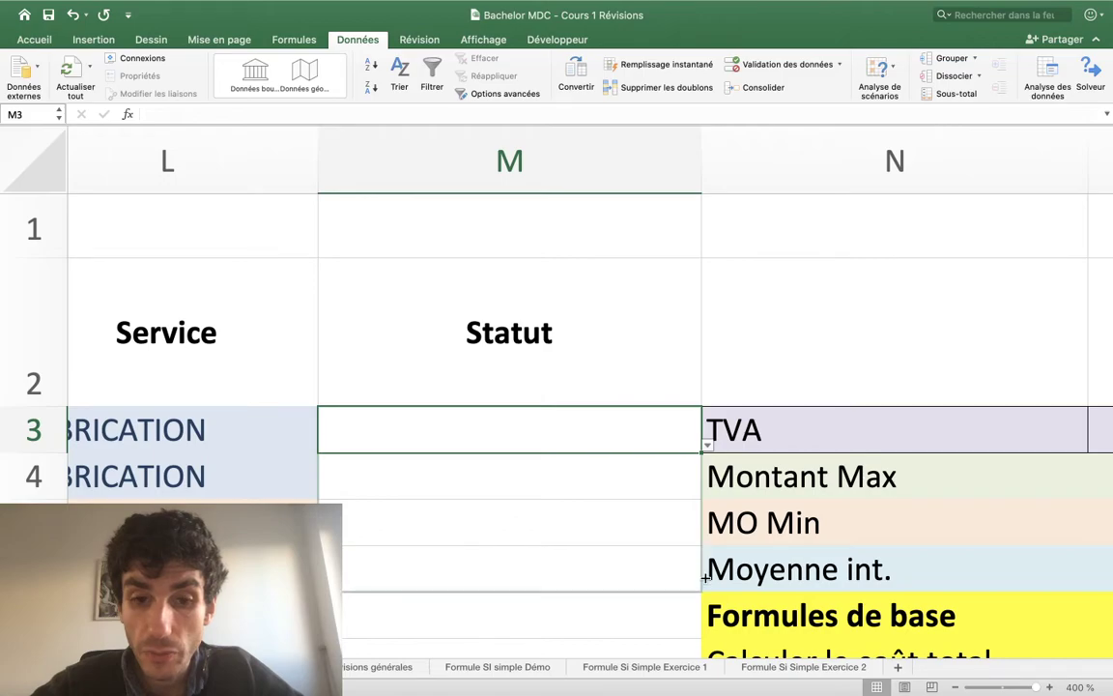
pyautogui.click(611, 473)
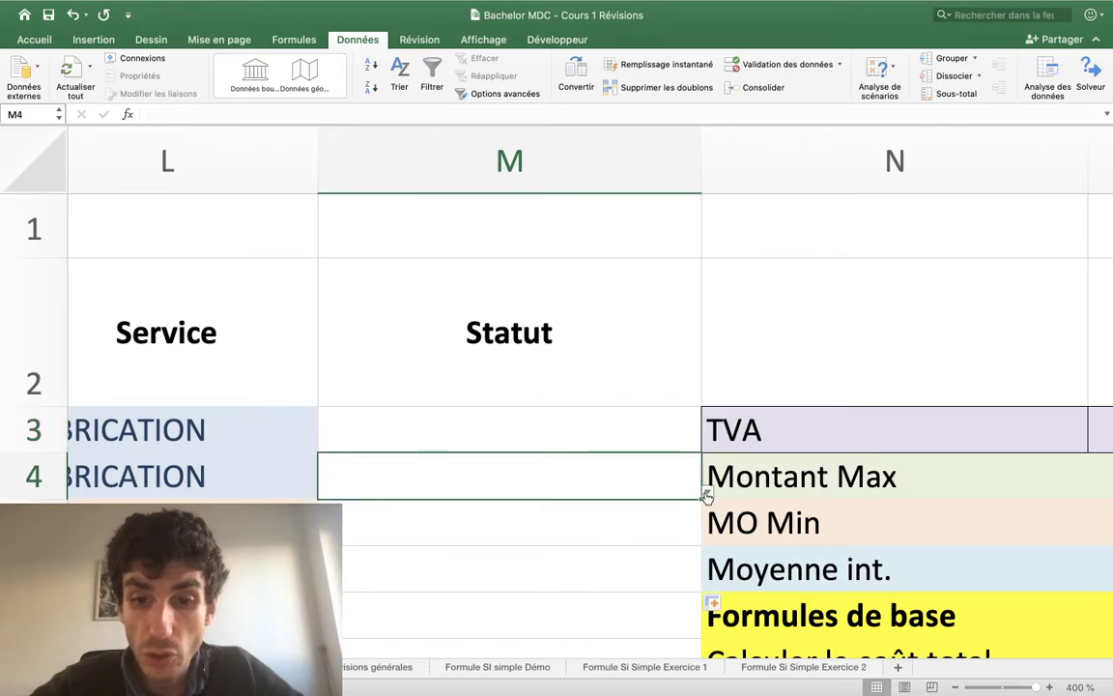
pyautogui.click(676, 512)
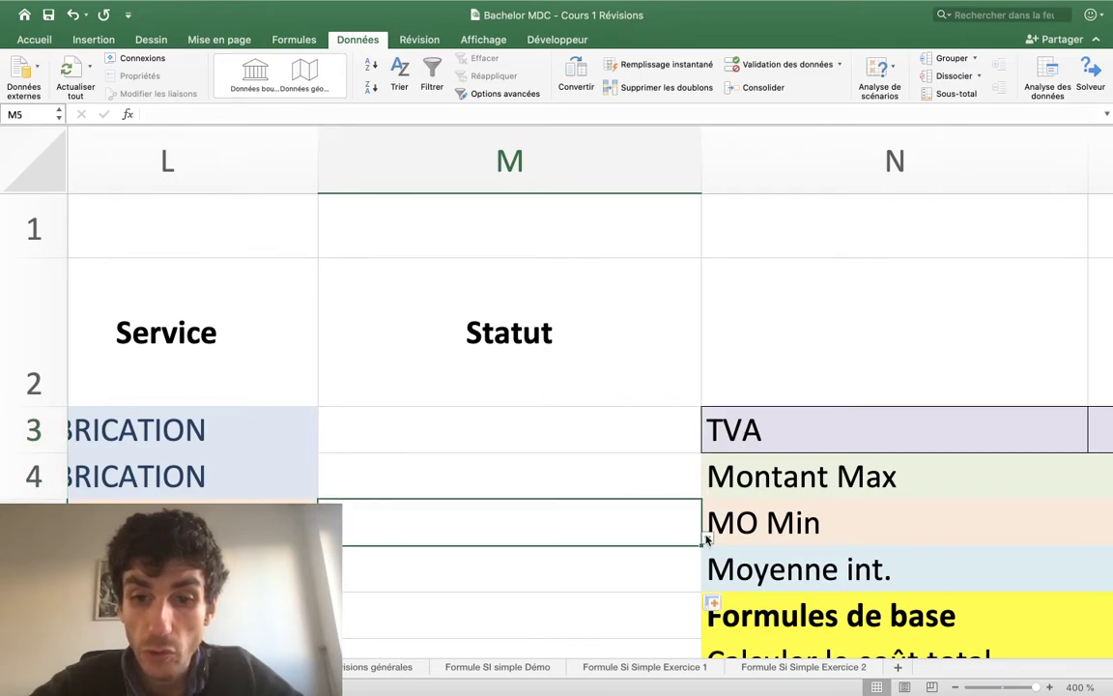
pyautogui.click(602, 574)
pyautogui.hscroll(-3, 602, 575)
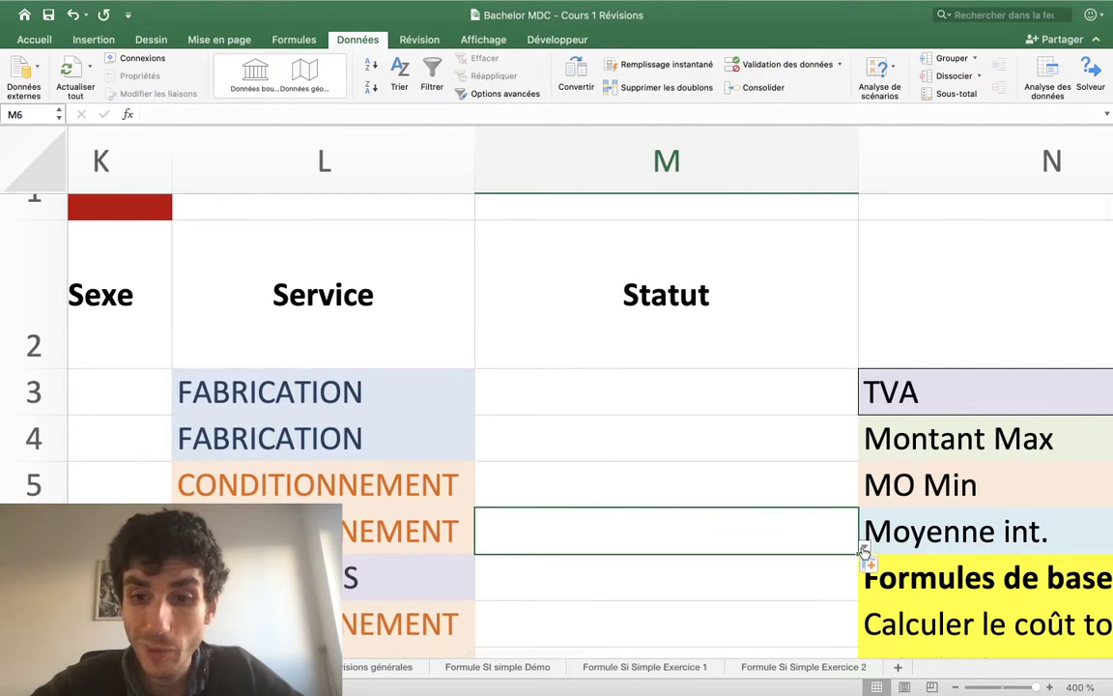
pyautogui.click(865, 547)
pyautogui.press('Escape')
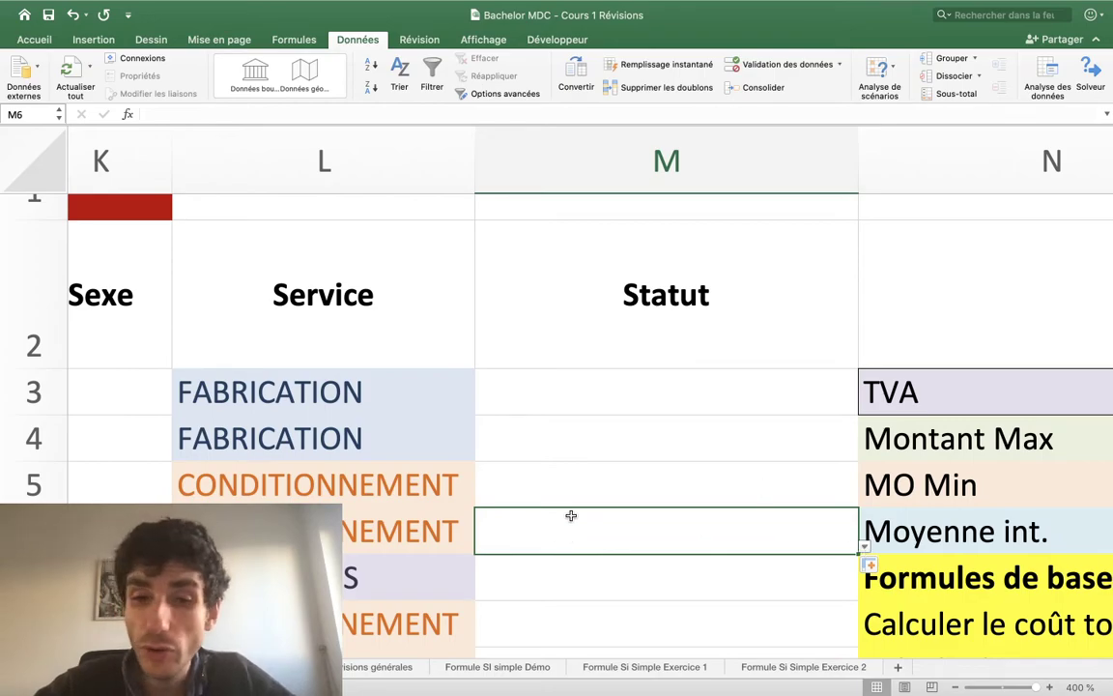
pyautogui.click(584, 438)
pyautogui.click(688, 397)
pyautogui.write('pa')
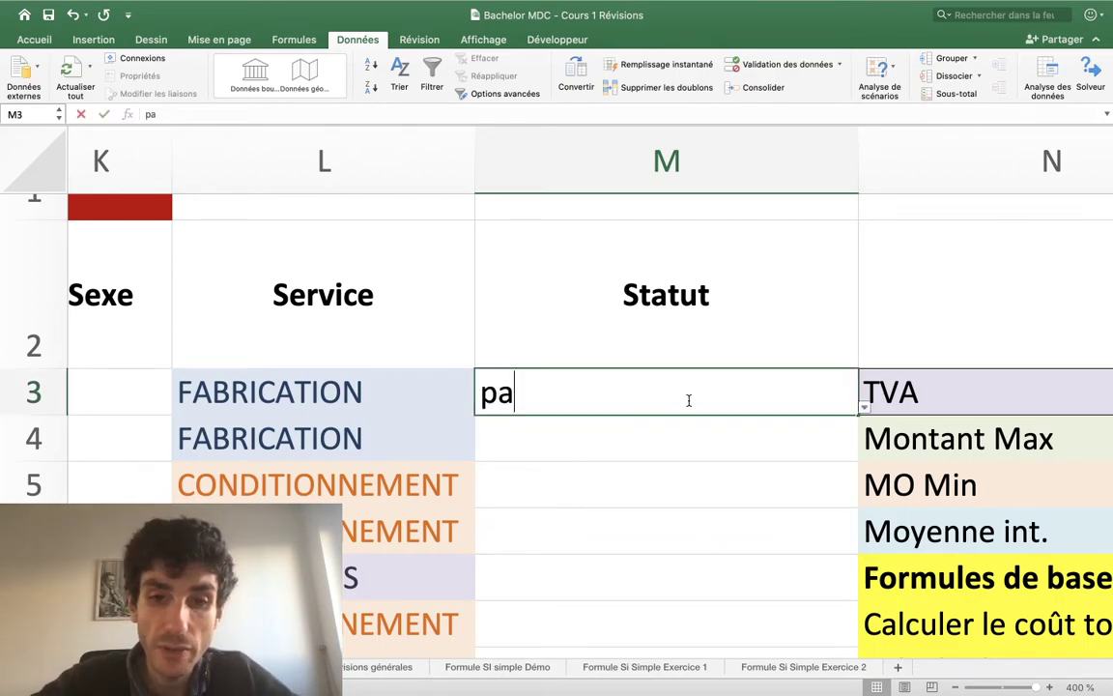
pyautogui.write('yé')
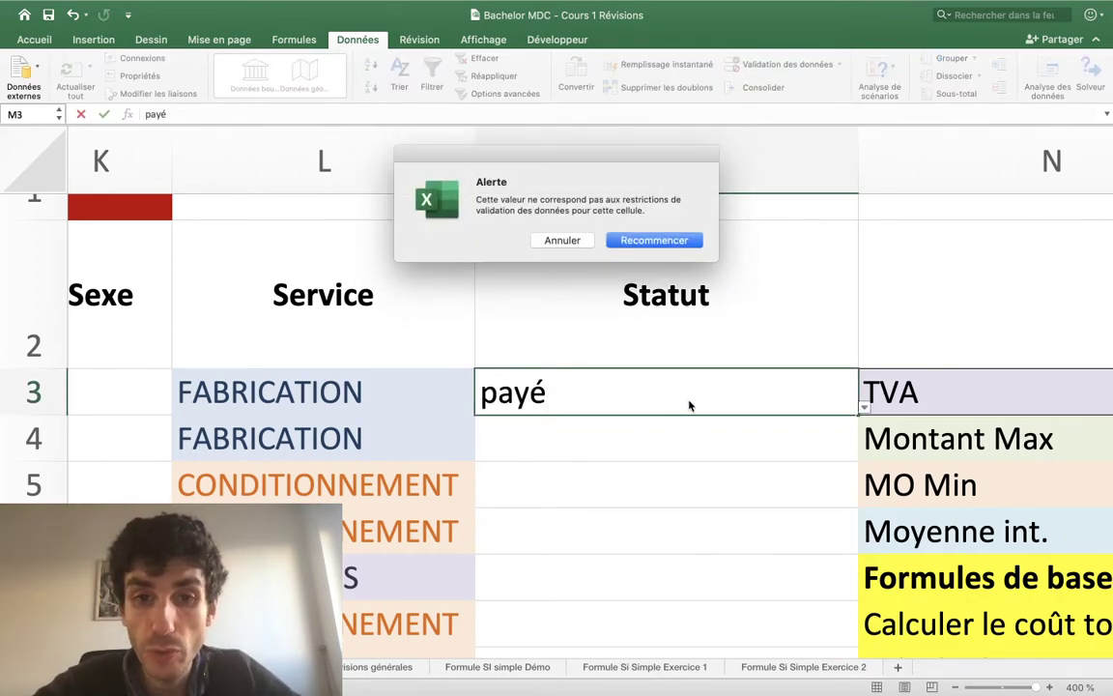
pyautogui.press('Return')
pyautogui.press('BackSpace')
pyautogui.write('Par')
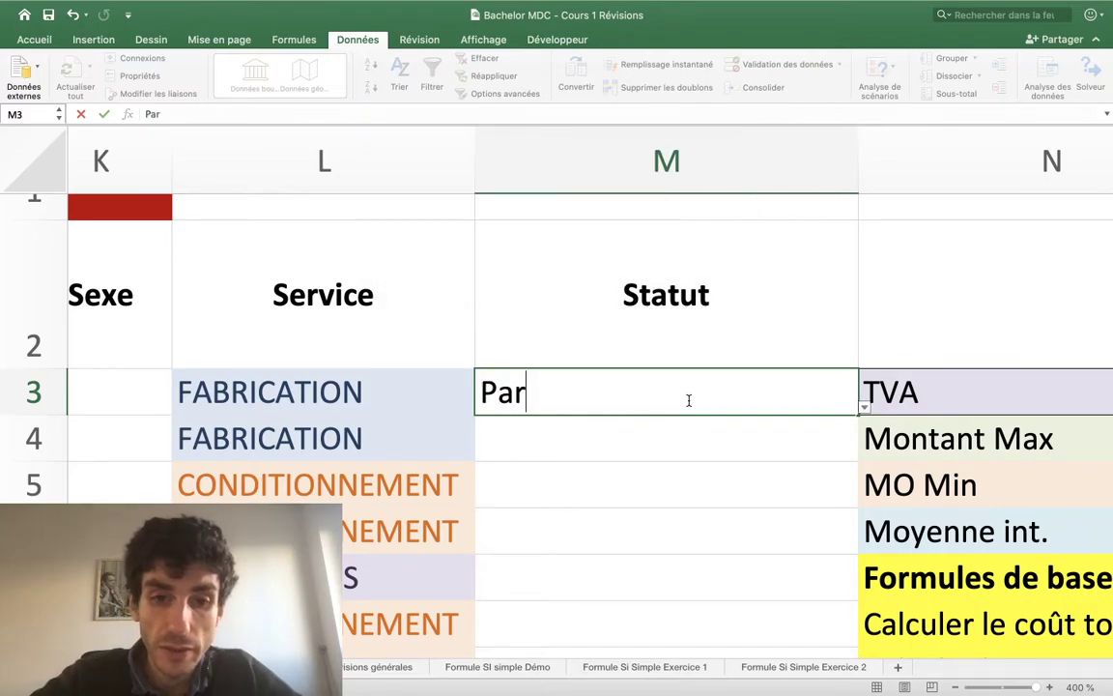
pyautogui.press('BackSpace')
pyautogui.write('yé')
pyautogui.press('Return')
pyautogui.click(687, 398)
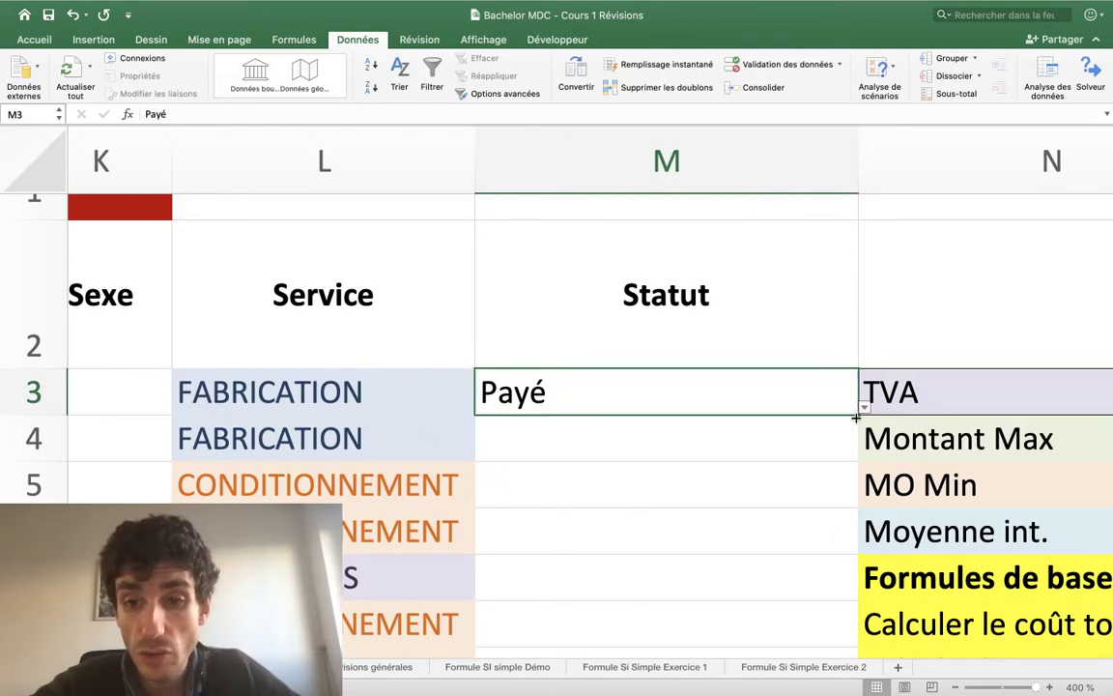
pyautogui.moveTo(857, 414); pyautogui.dragTo(860, 551)
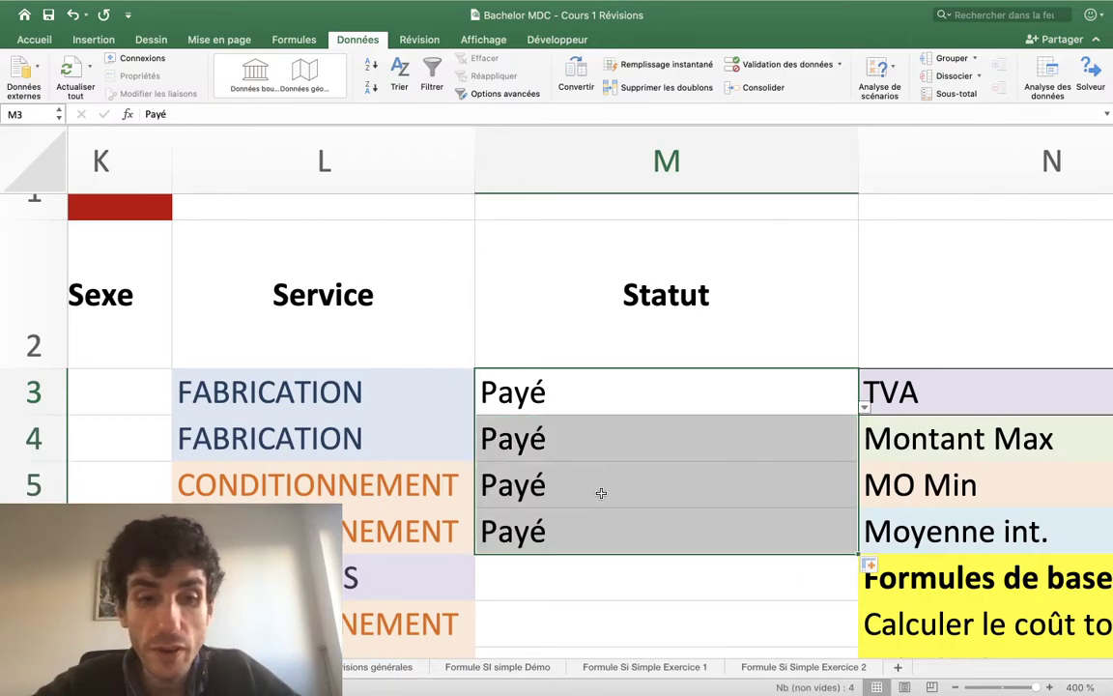
pyautogui.press('super+z')
pyautogui.press('Down')
pyautogui.press('Up')
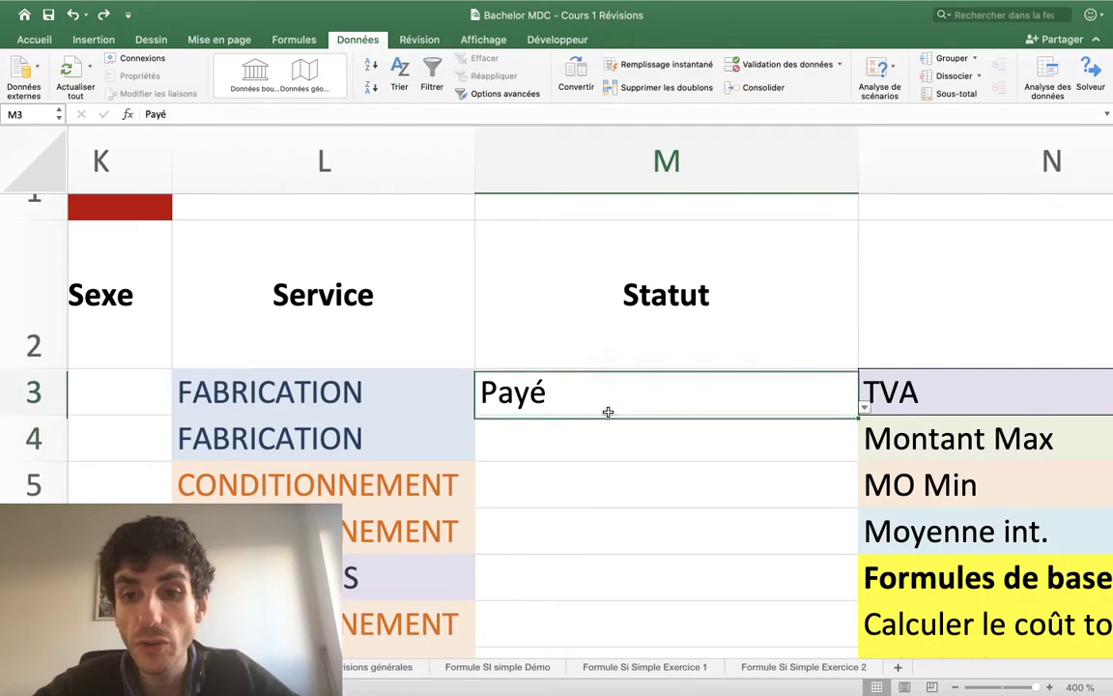
pyautogui.press('Up')
pyautogui.press('Down')
pyautogui.press('BackSpace')
# Step: Fill M3's drop-down validation down the Statut column to about row 57
pyautogui.hscroll(4, 608, 413)
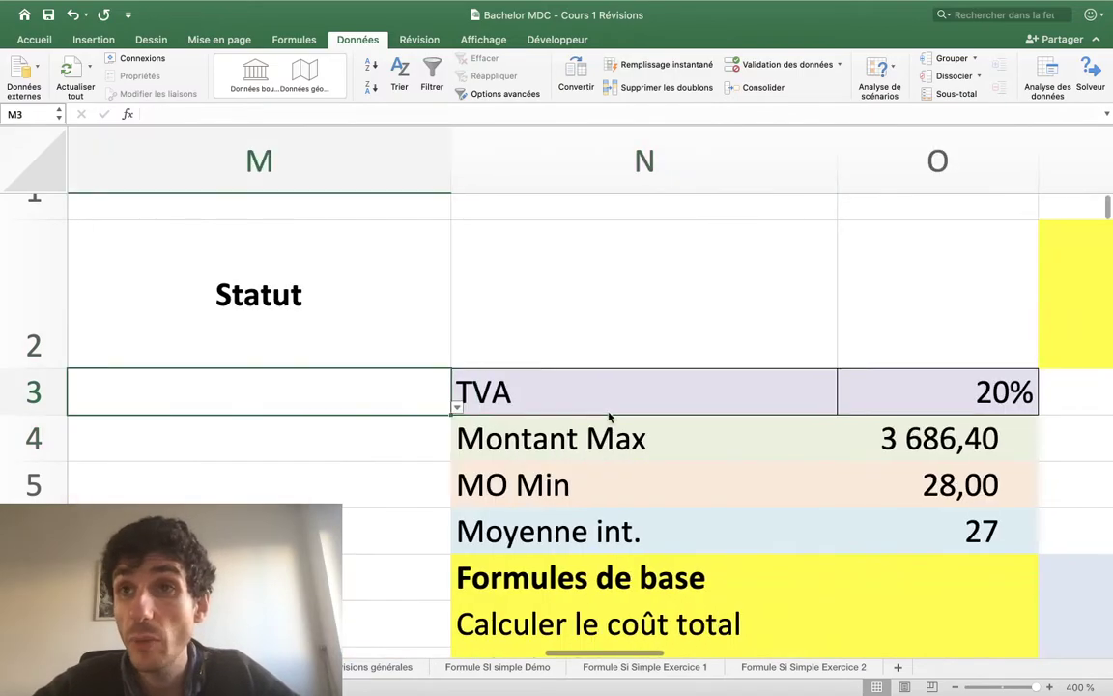
pyautogui.hscroll(-3, 608, 412)
pyautogui.press('Left')
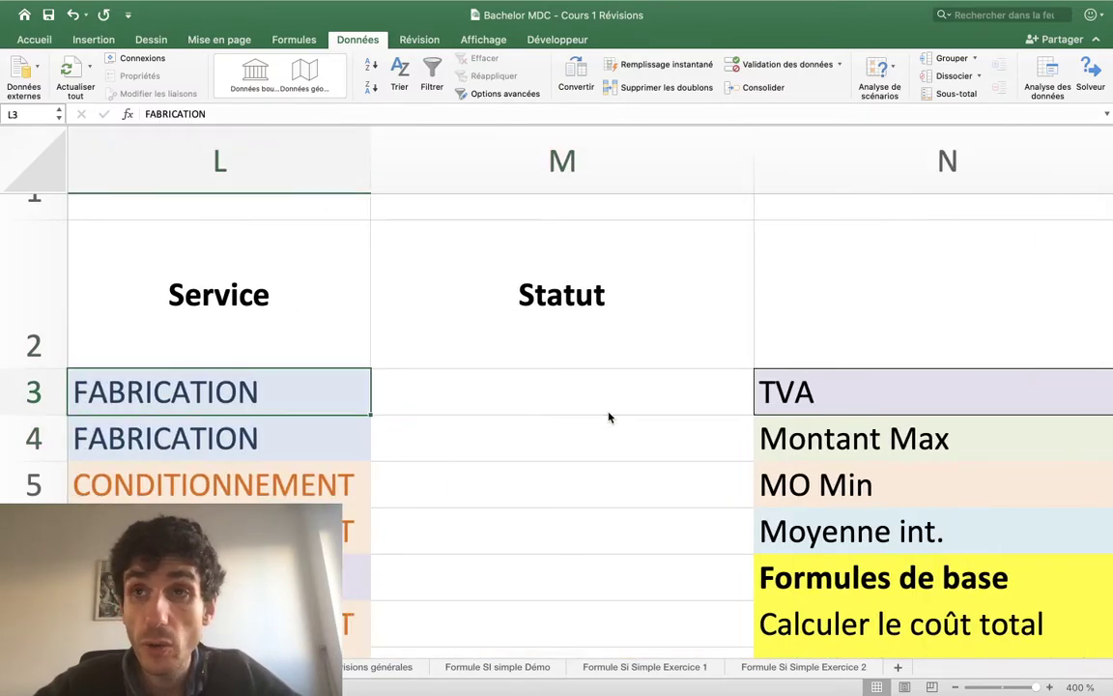
pyautogui.press('Right')
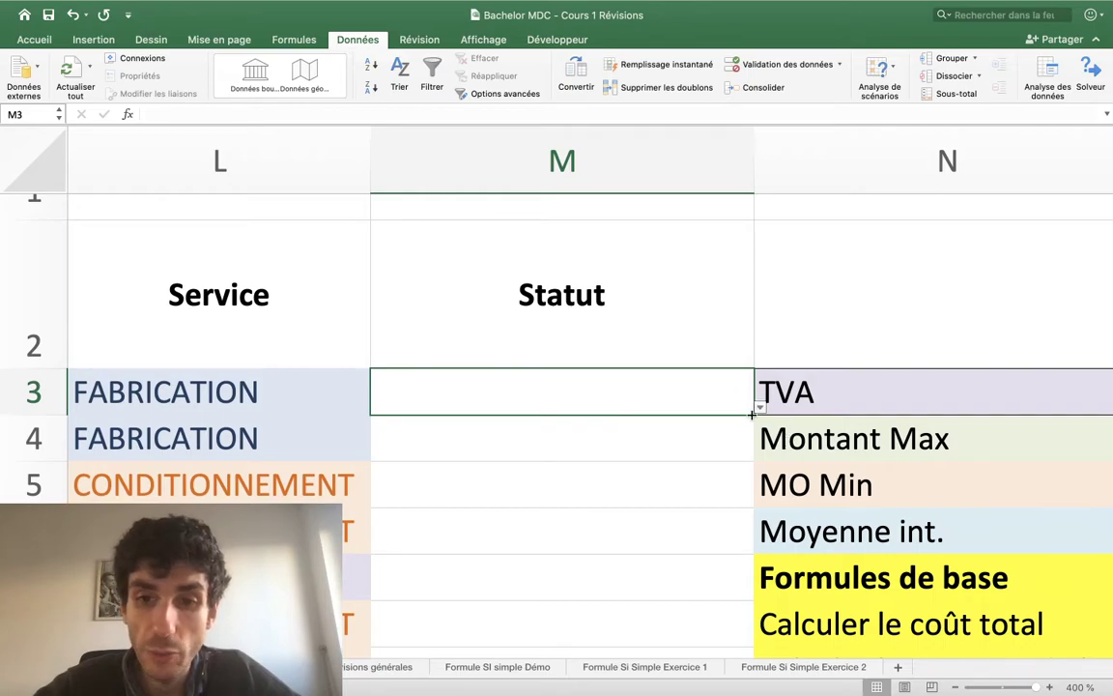
pyautogui.moveTo(752, 414); pyautogui.dragTo(580, 677)
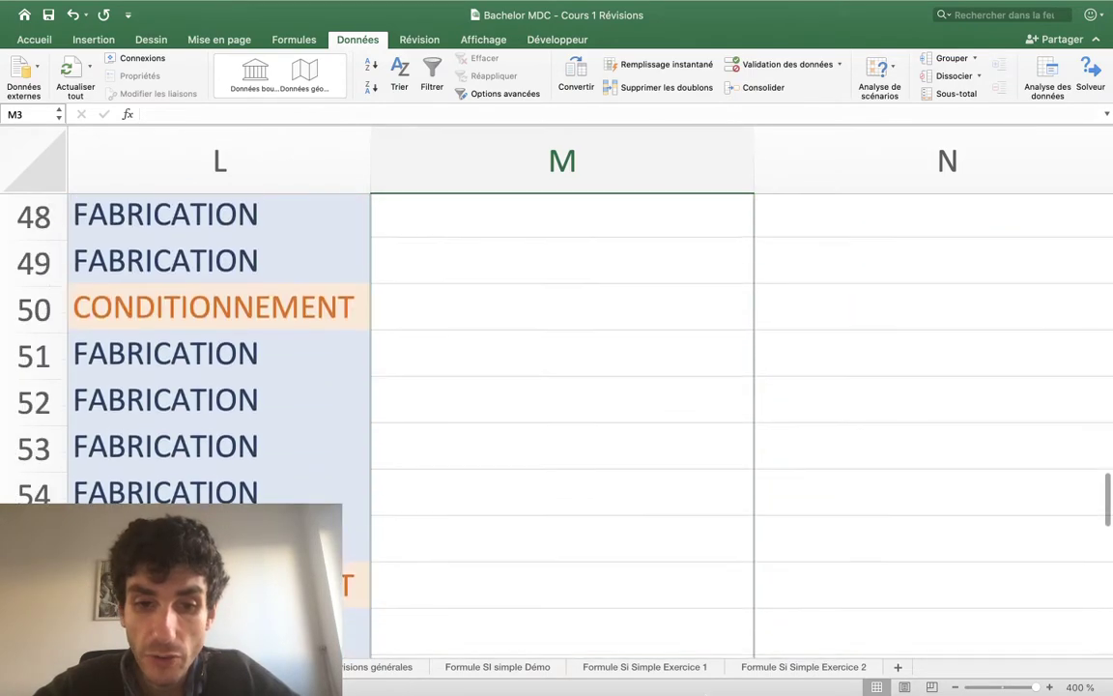
pyautogui.moveTo(704, 670); pyautogui.dragTo(683, 610)
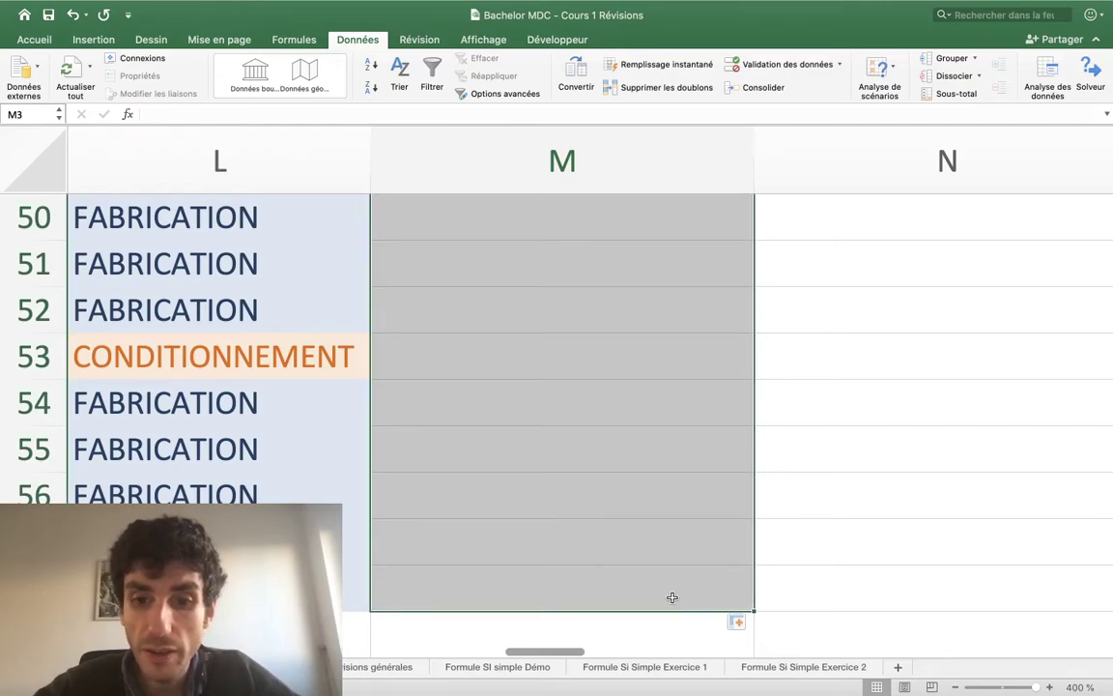
pyautogui.click(673, 597)
# Step: Check the filled Statut cells around rows 40 to 52
pyautogui.press('Up')
pyautogui.press('Up')
pyautogui.press('Up')
pyautogui.press('Up')
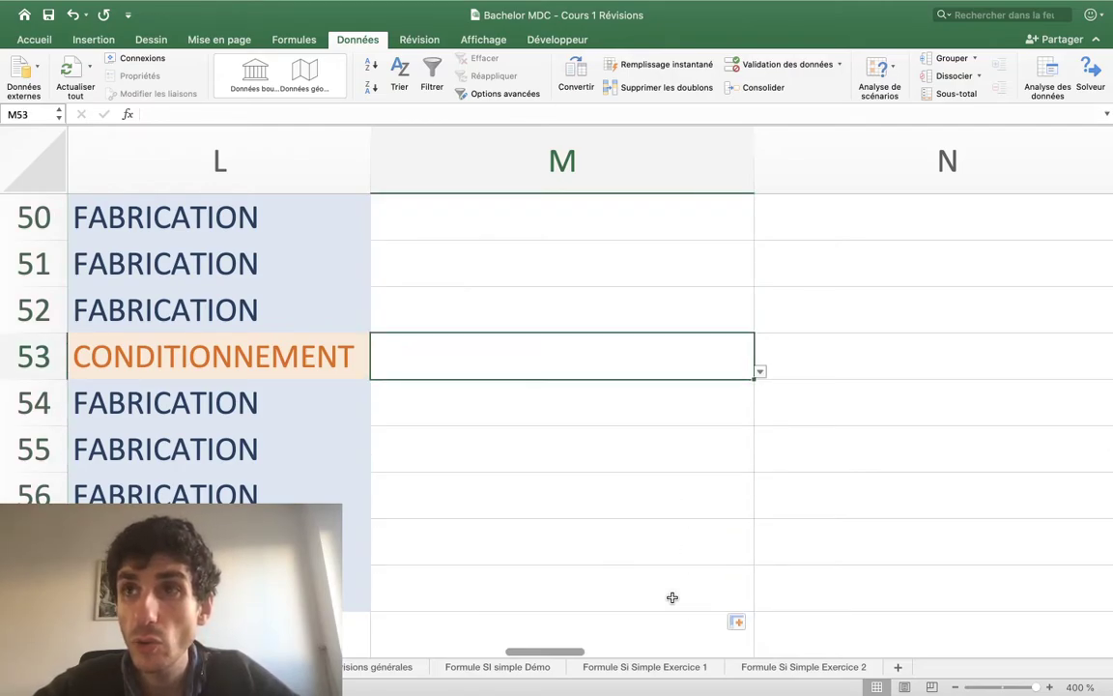
pyautogui.press('Up')
pyautogui.press('Up')
pyautogui.press('Down')
pyautogui.press('Down')
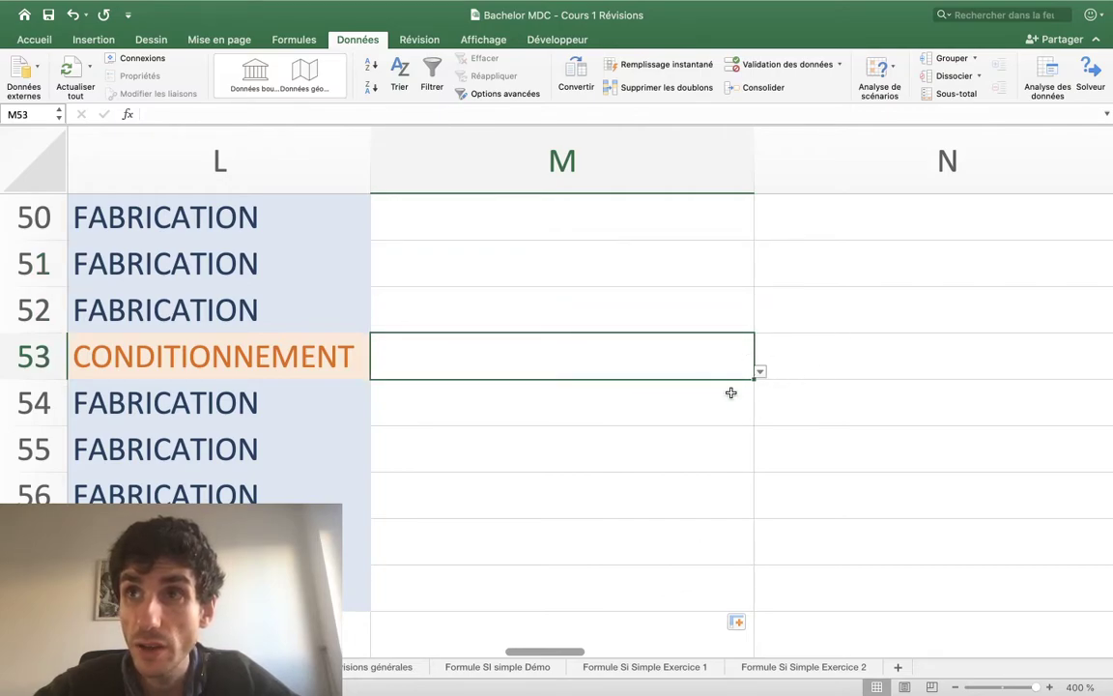
pyautogui.press('Up')
pyautogui.press('Up')
pyautogui.press('Up')
pyautogui.press('Up')
pyautogui.press('Up')
pyautogui.press('Up')
pyautogui.press('Up')
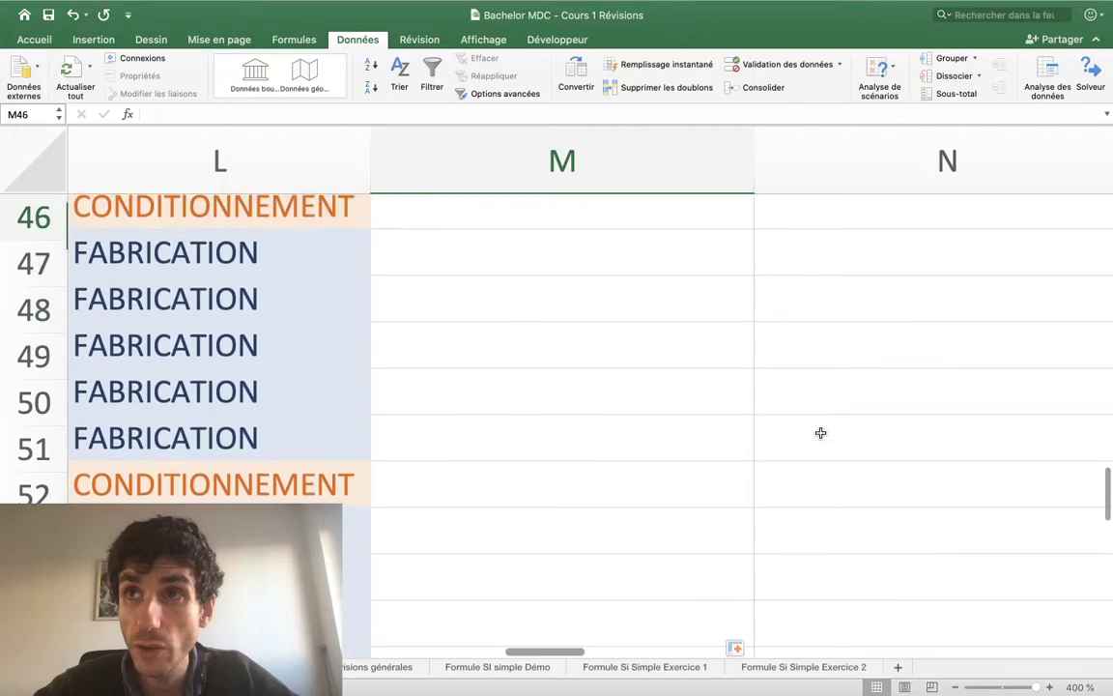
pyautogui.press('Up')
pyautogui.press('Up')
pyautogui.press('Up')
pyautogui.press('Up')
pyautogui.press('Up')
pyautogui.press('Left')
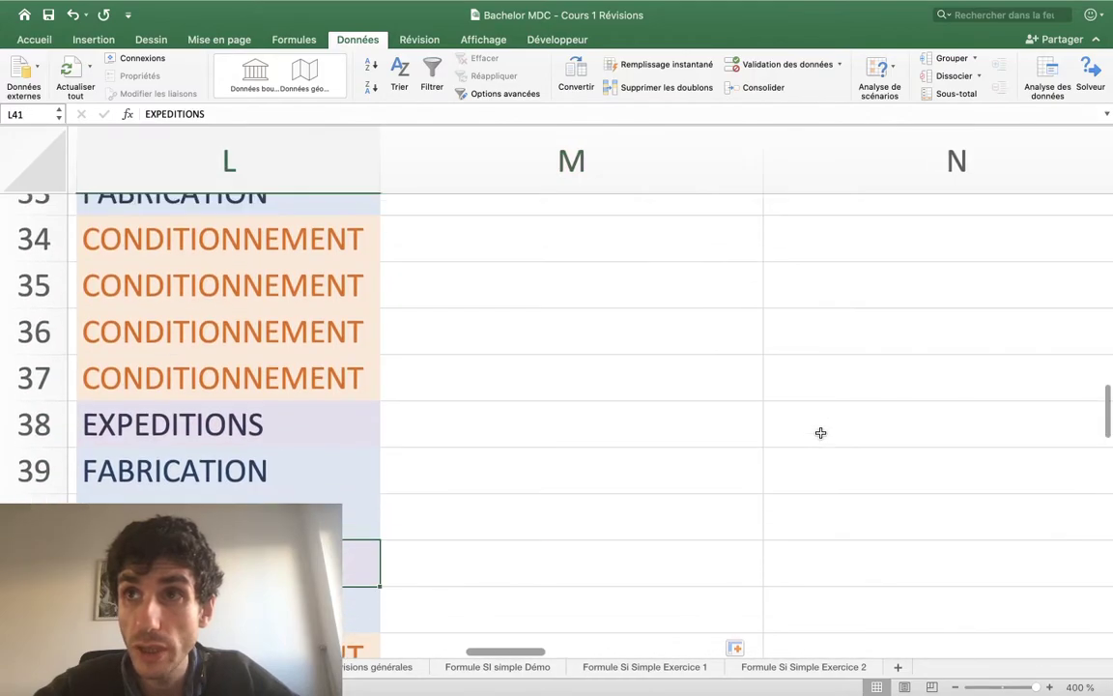
pyautogui.press('Up')
pyautogui.press('Up')
pyautogui.press('Right')
pyautogui.press('Down')
pyautogui.press('Down')
pyautogui.press('Up')
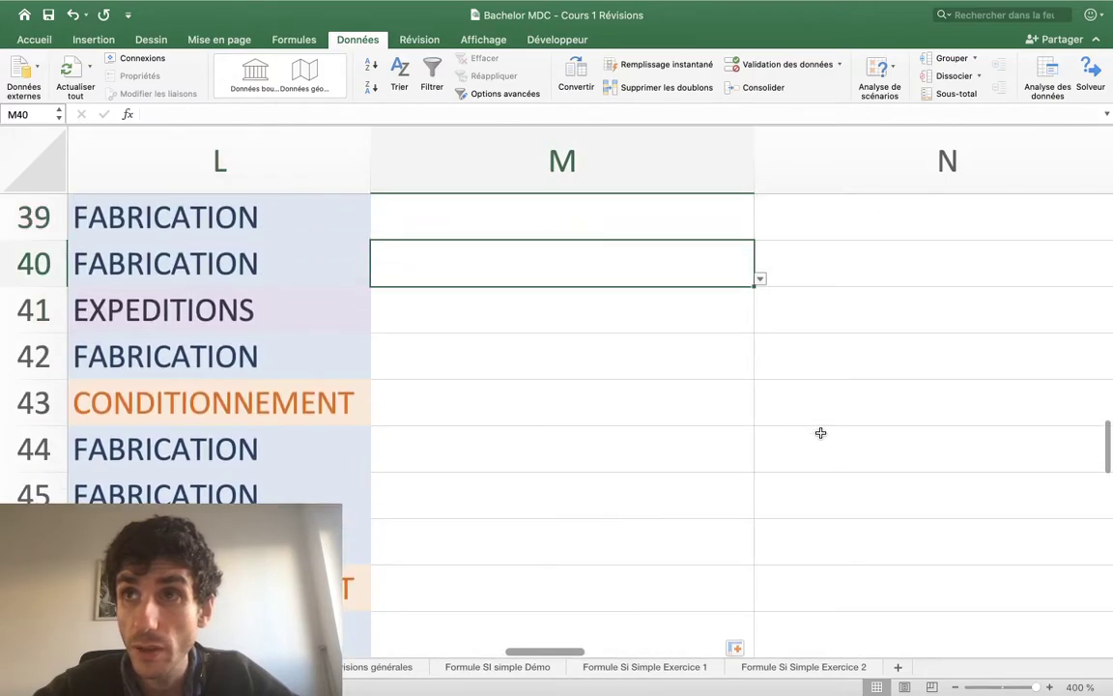
pyautogui.press('Down')
# Step: Return to the top and open the Statut drop-down for cell M3
pyautogui.scroll(10, 821, 433)
pyautogui.scroll(8, 820, 433)
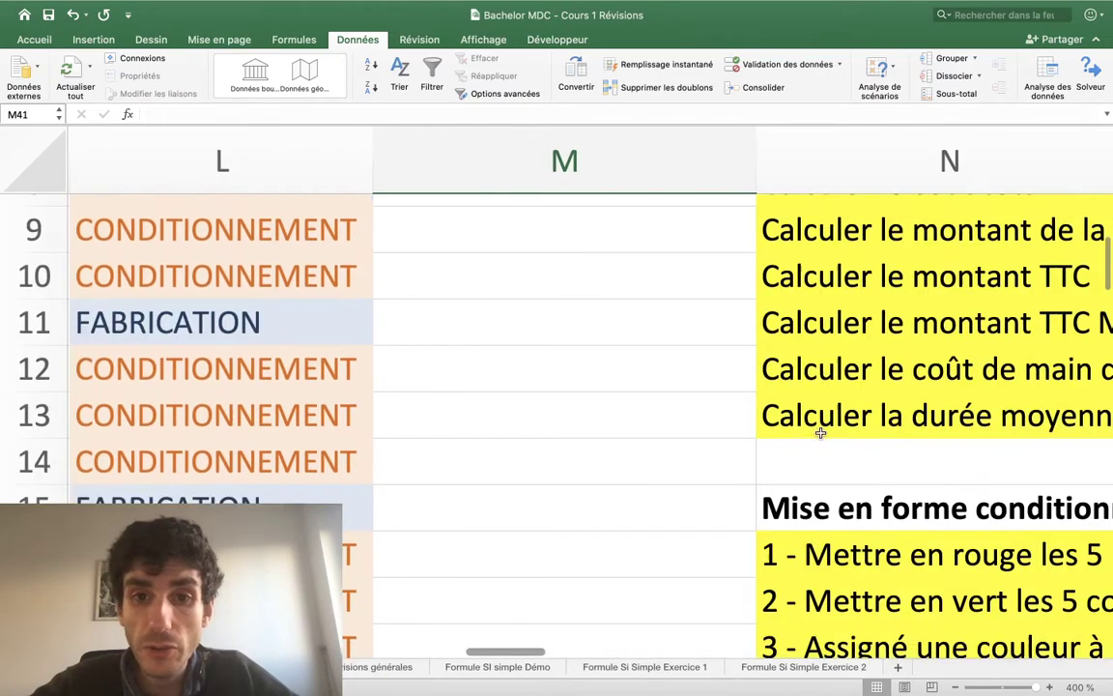
pyautogui.scroll(2, 734, 367)
pyautogui.scroll(3, 650, 304)
pyautogui.click(658, 462)
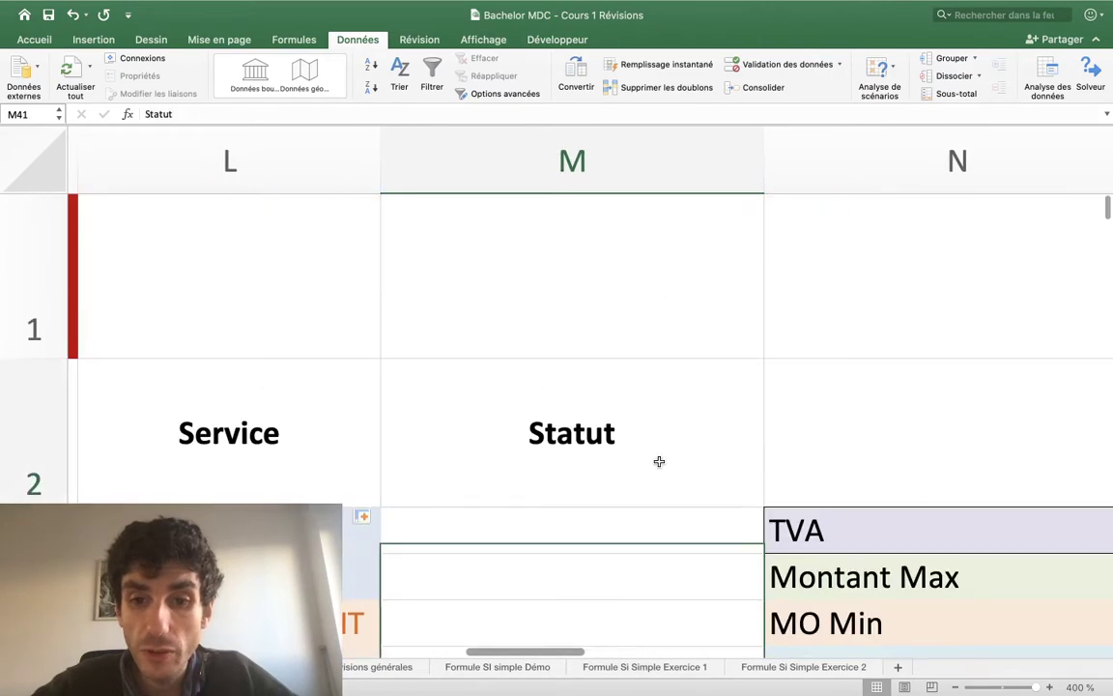
pyautogui.click(677, 532)
pyautogui.scroll(-2, 703, 474)
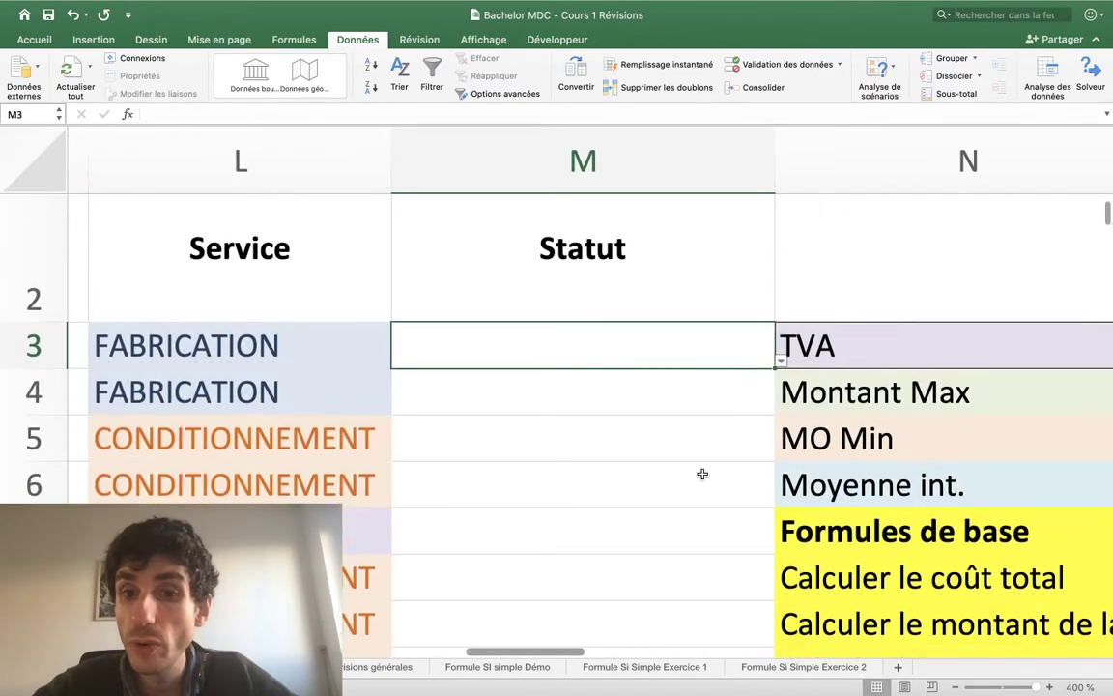
pyautogui.click(781, 361)
# Step: Choose Payé in M3, Non Payé in M4 and En Attente in M5 from their drop-downs
pyautogui.click(423, 378)
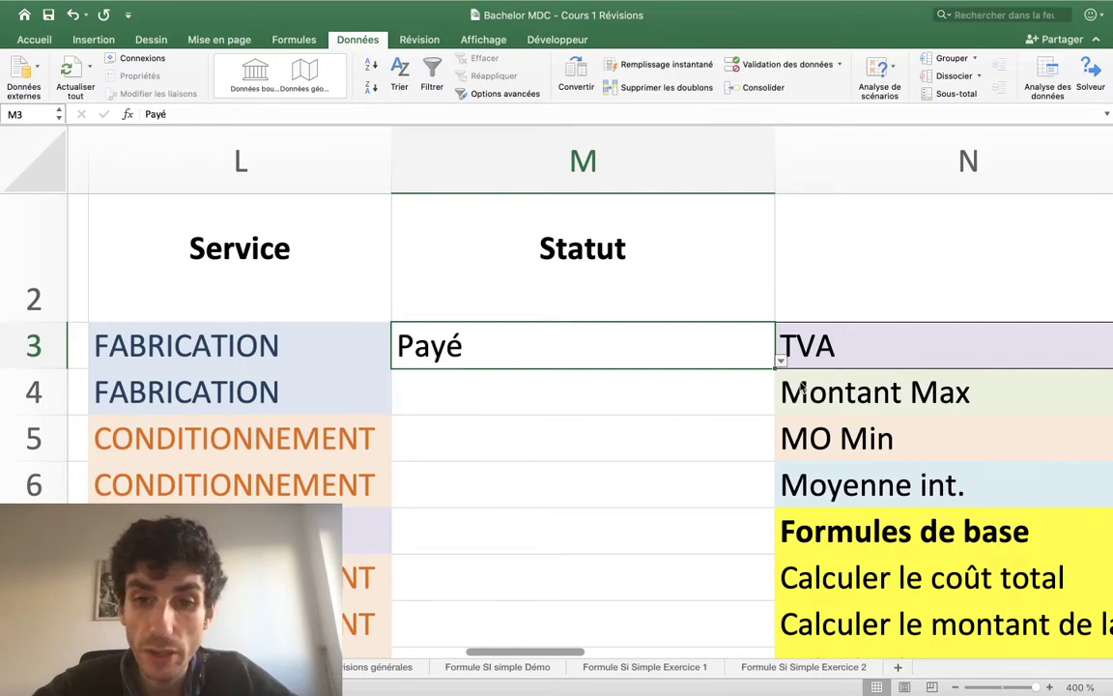
pyautogui.click(766, 393)
pyautogui.click(781, 412)
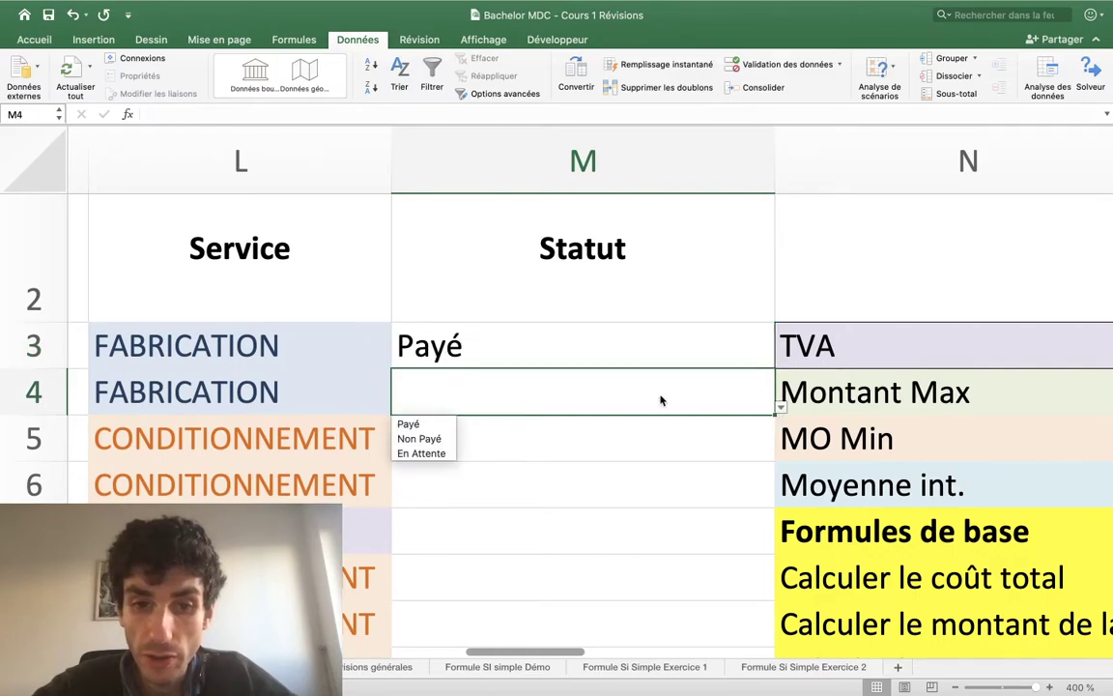
pyautogui.click(425, 439)
pyautogui.click(621, 438)
pyautogui.click(781, 453)
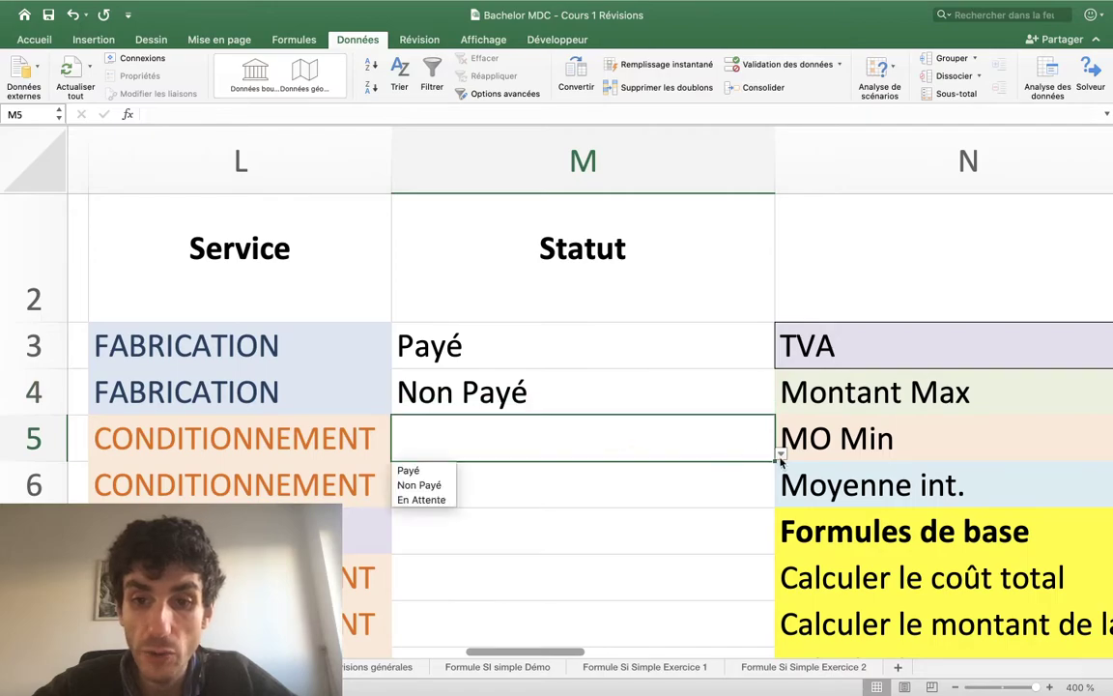
pyautogui.click(421, 499)
pyautogui.scroll(-3, 454, 488)
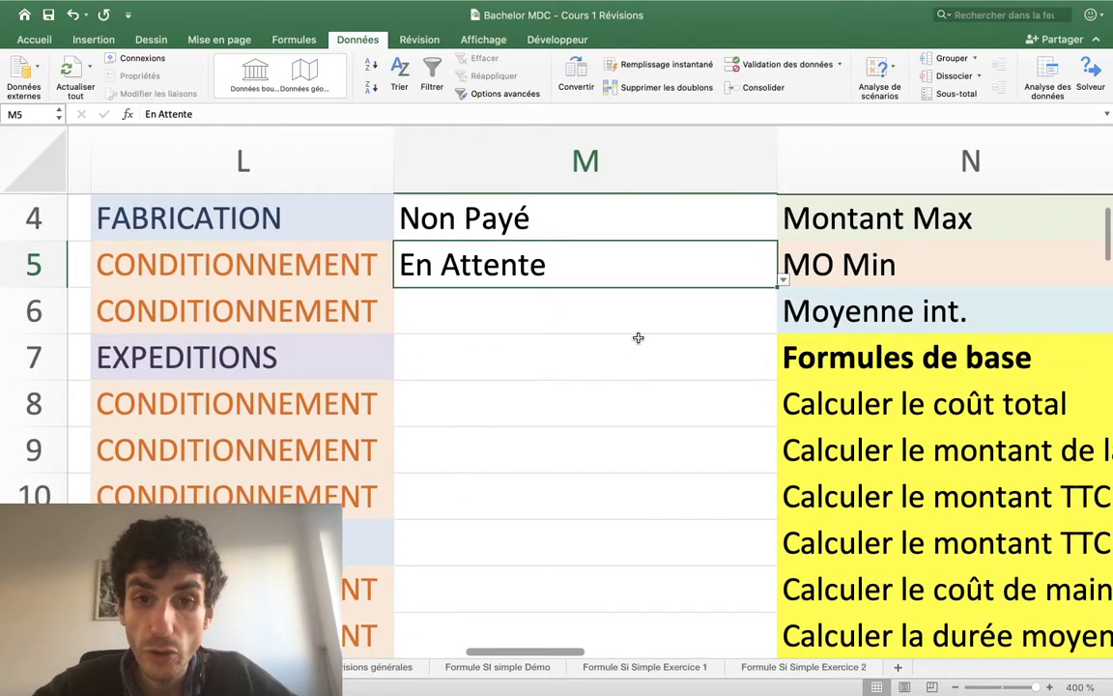
pyautogui.click(628, 358)
pyautogui.click(760, 309)
pyautogui.click(595, 282)
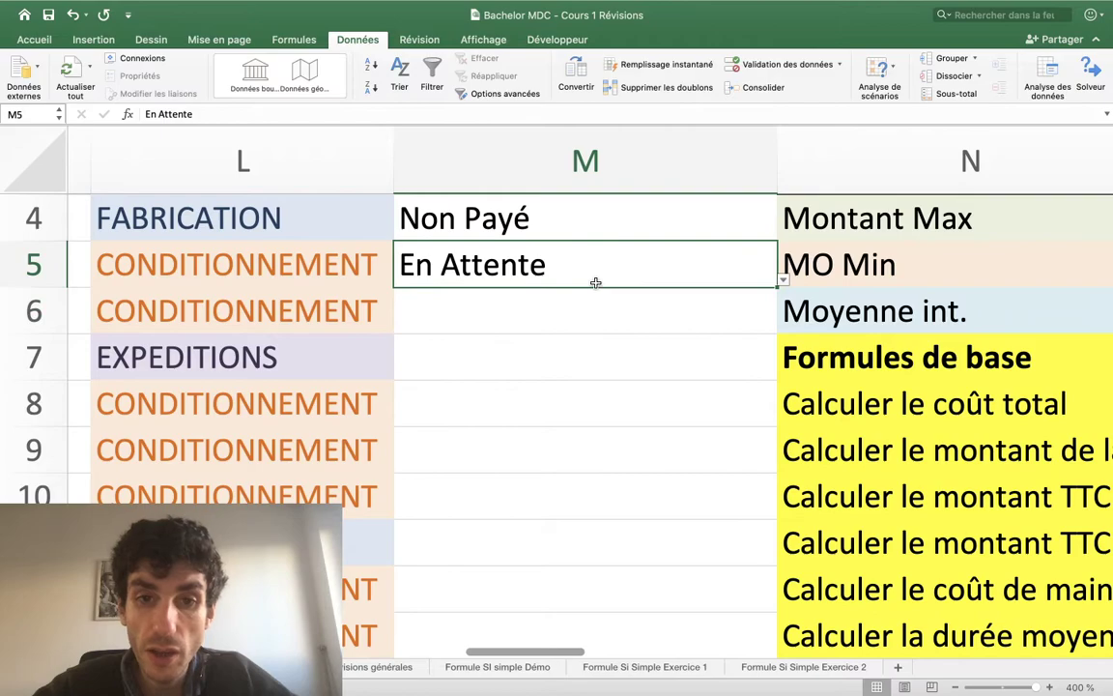
pyautogui.scroll(2, 595, 282)
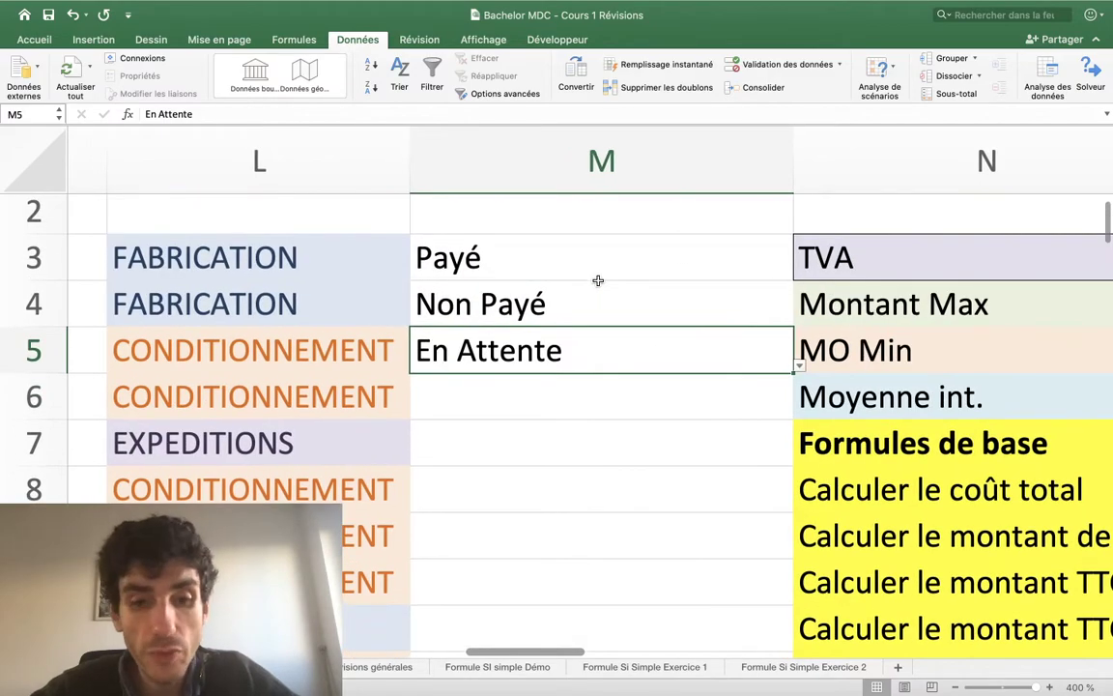
# Step: Copy En Attente from M5 and paste it into M6
pyautogui.press('super+c')
pyautogui.press('Down')
pyautogui.press('super+v')
pyautogui.press('Down')
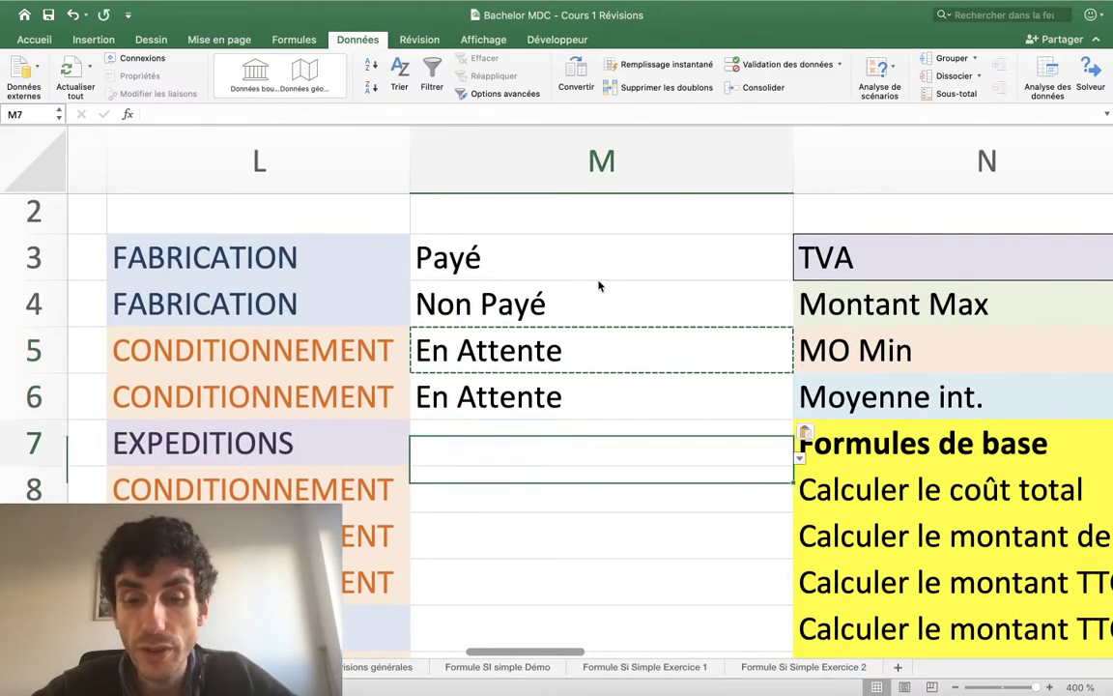
pyautogui.press('Up')
pyautogui.press('Up')
pyautogui.press('Down')
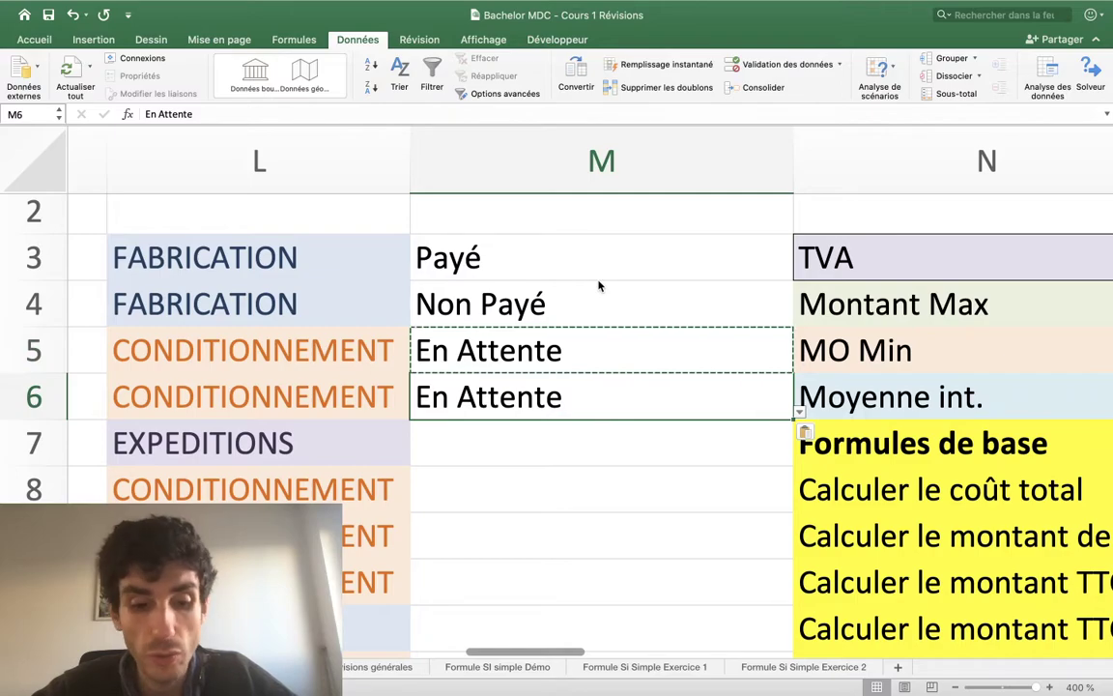
# Step: Paste En Attente from M6 into further empty Statut cells down column M, including M9
pyautogui.press('super+c')
pyautogui.press('super+f')
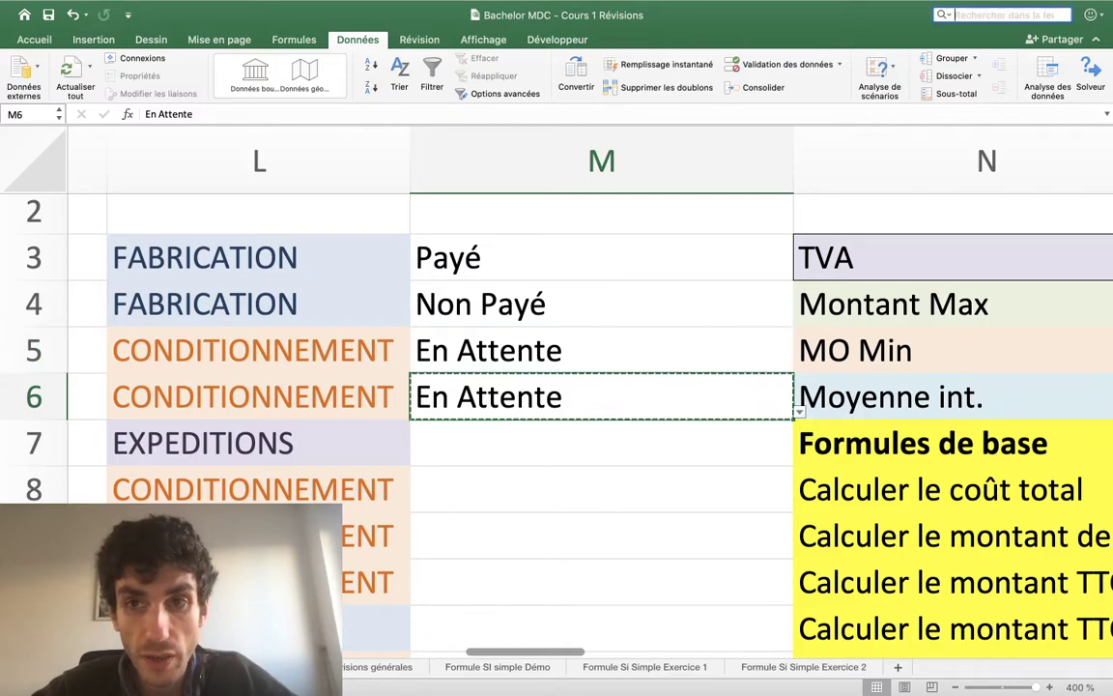
pyautogui.press('Escape')
pyautogui.press('Down')
pyautogui.press('Down')
pyautogui.press('Down')
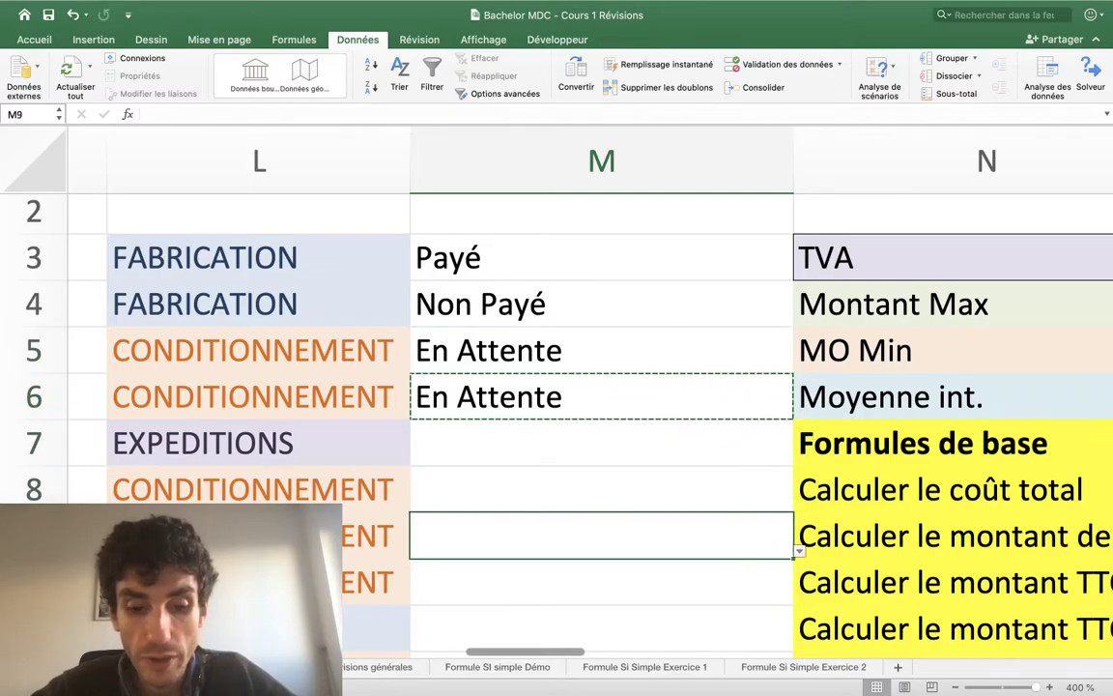
pyautogui.press('super+v')
pyautogui.press('Down')
pyautogui.press('Down')
pyautogui.press('Down')
pyautogui.press('Down')
pyautogui.press('super+v')
pyautogui.press('Down')
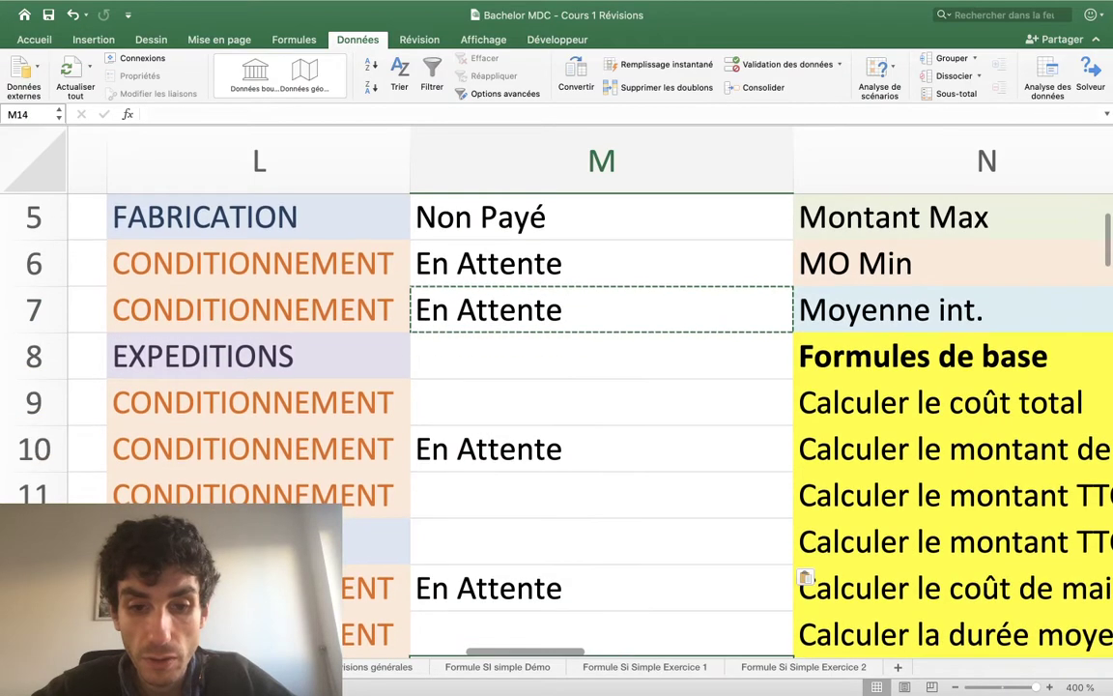
pyautogui.press('super+v')
pyautogui.press('Down')
pyautogui.press('Down')
pyautogui.press('Down')
pyautogui.press('Down')
pyautogui.press('Down')
pyautogui.press('Down')
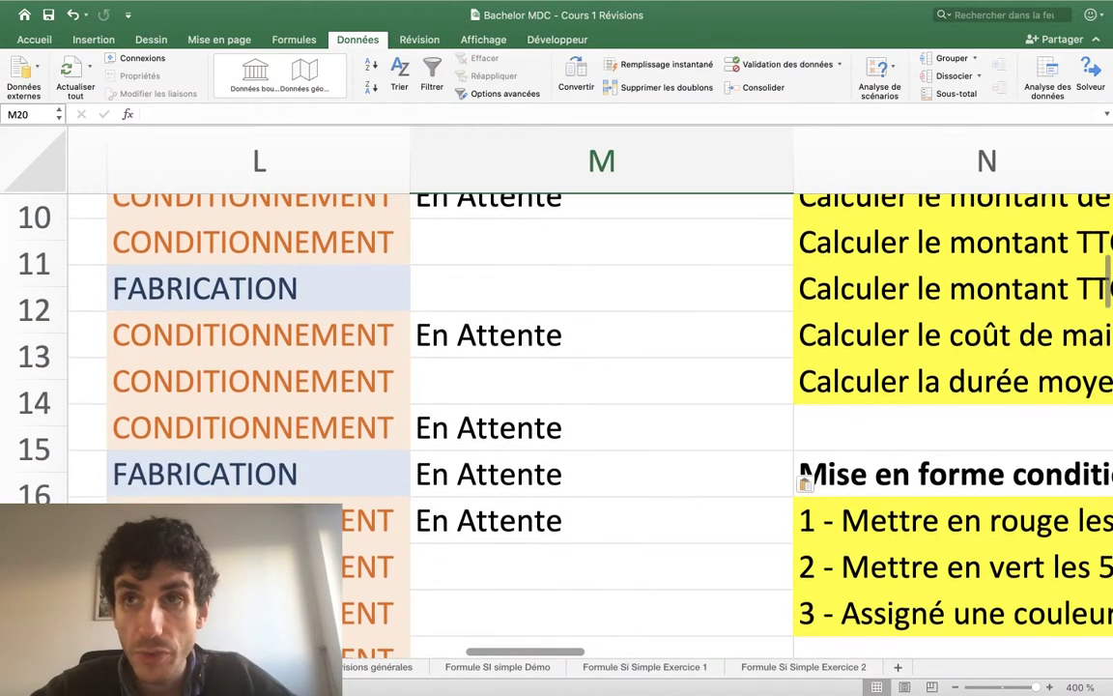
pyautogui.press('Down')
pyautogui.press('Down')
pyautogui.press('Down')
pyautogui.press('super+v')
# Step: Select empty cell M7 and show its Statut drop-down choices
pyautogui.scroll(10, 580, 386)
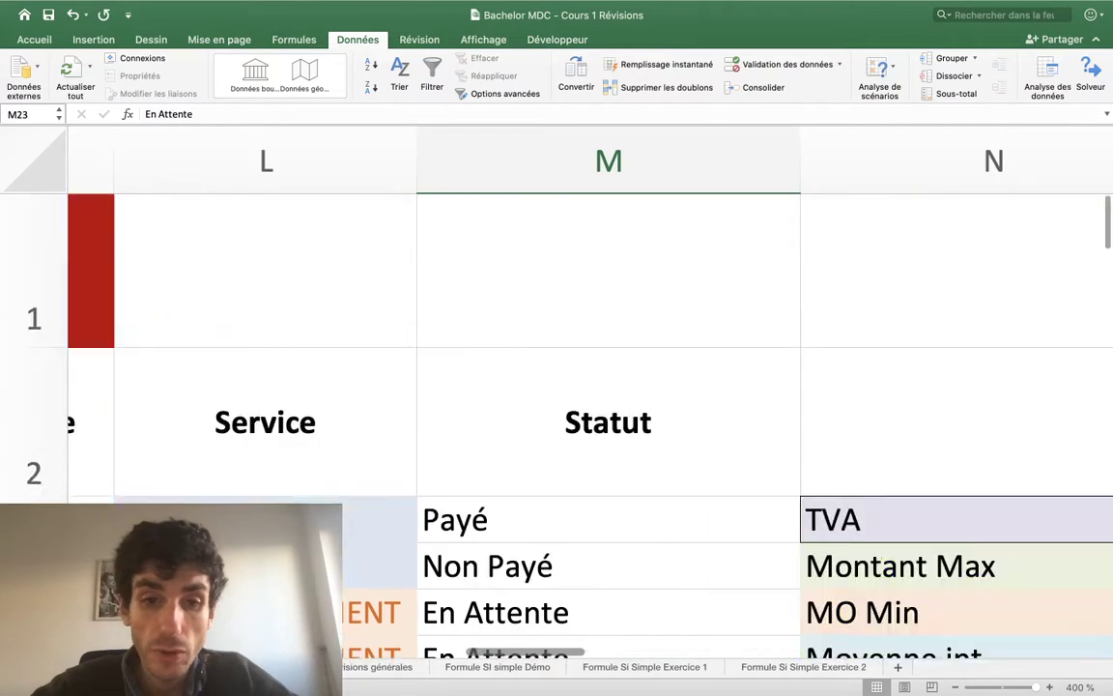
pyautogui.scroll(-5, 604, 247)
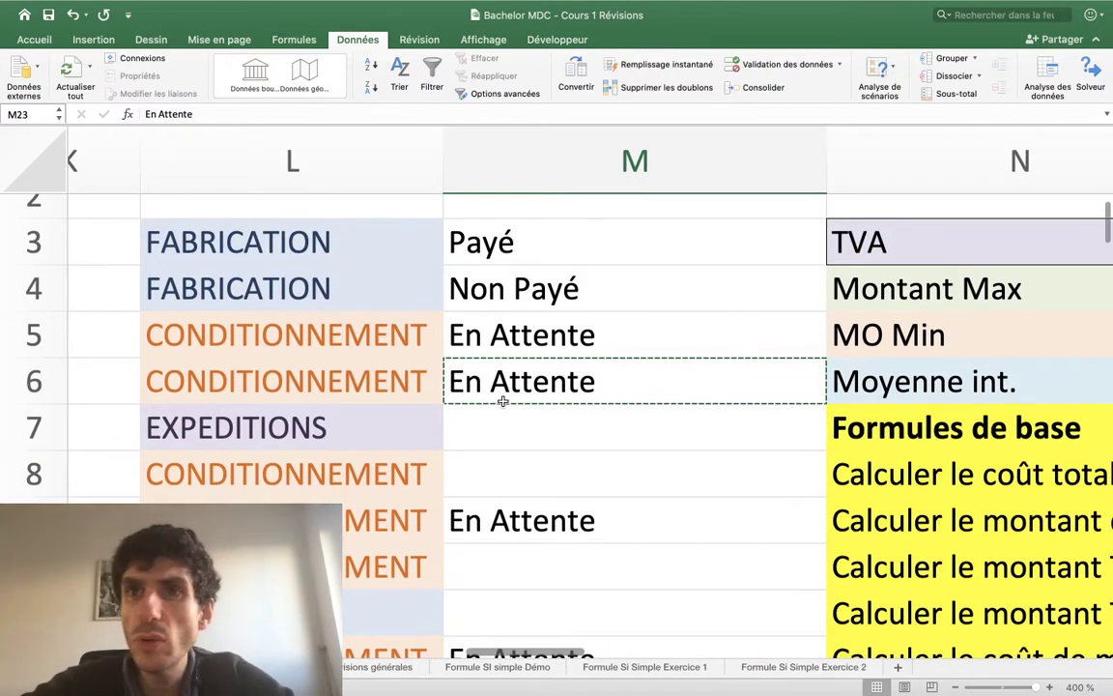
pyautogui.click(613, 430)
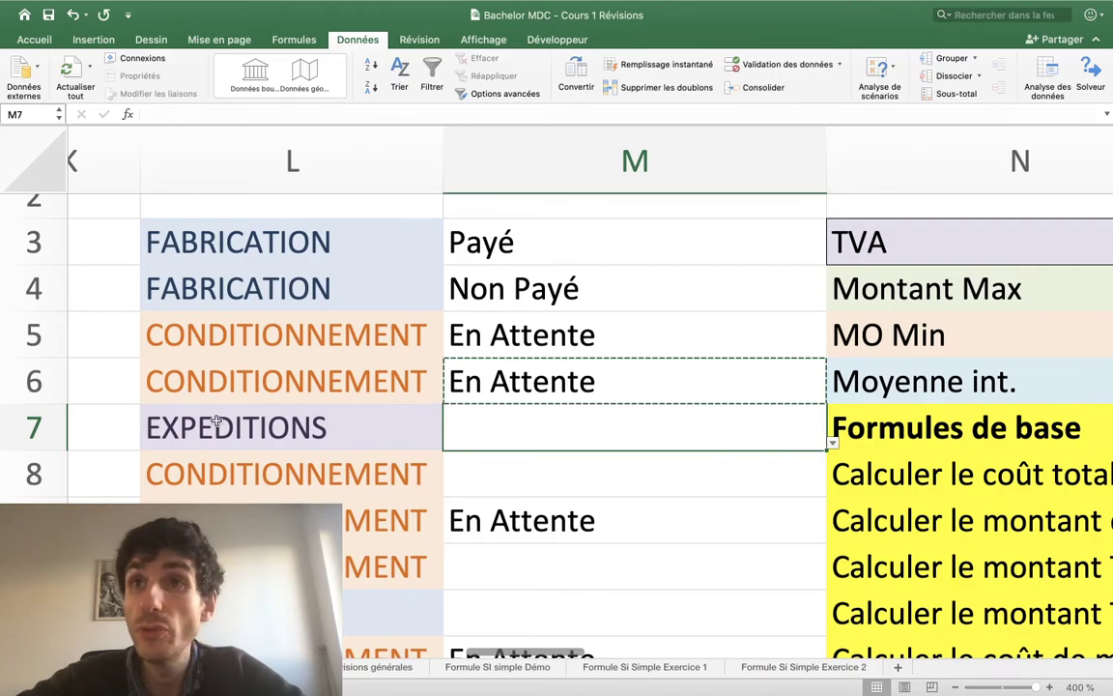
pyautogui.scroll(-2, 222, 435)
pyautogui.scroll(-15, 242, 473)
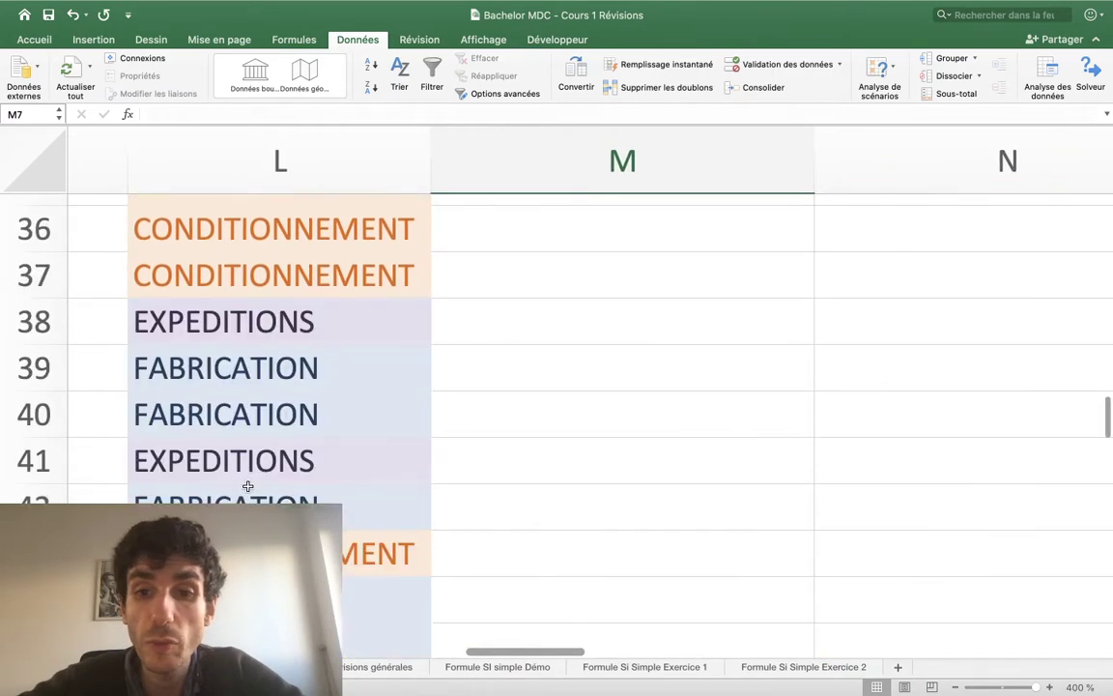
pyautogui.scroll(10, 247, 486)
pyautogui.scroll(8, 247, 486)
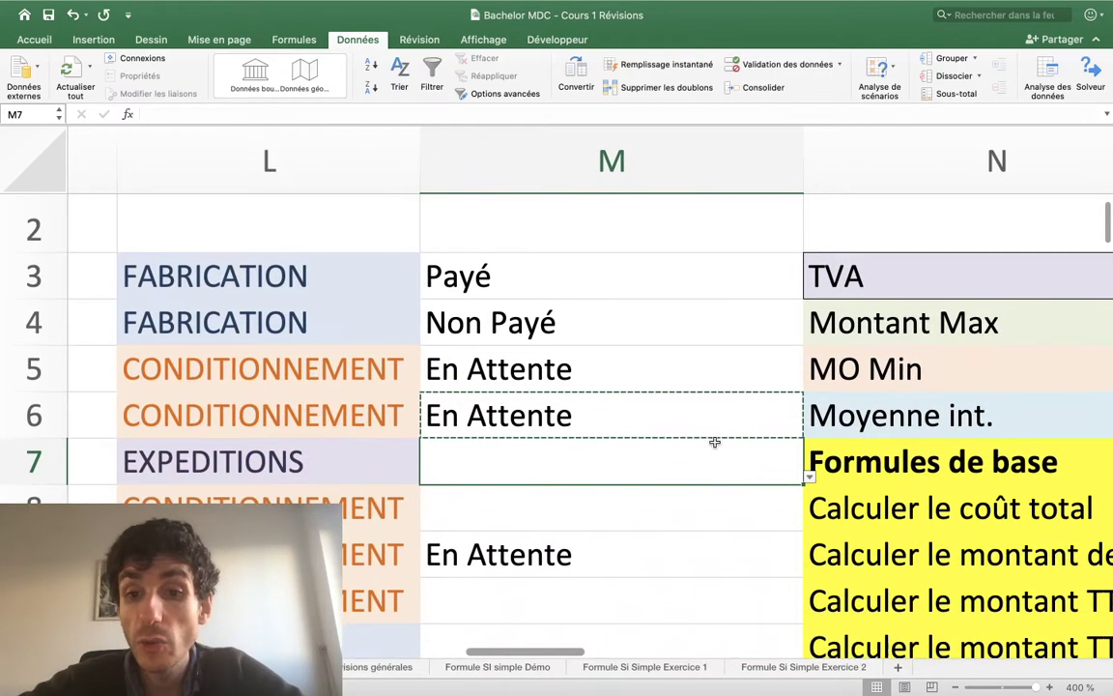
pyautogui.hotkey('alt', 'Down')
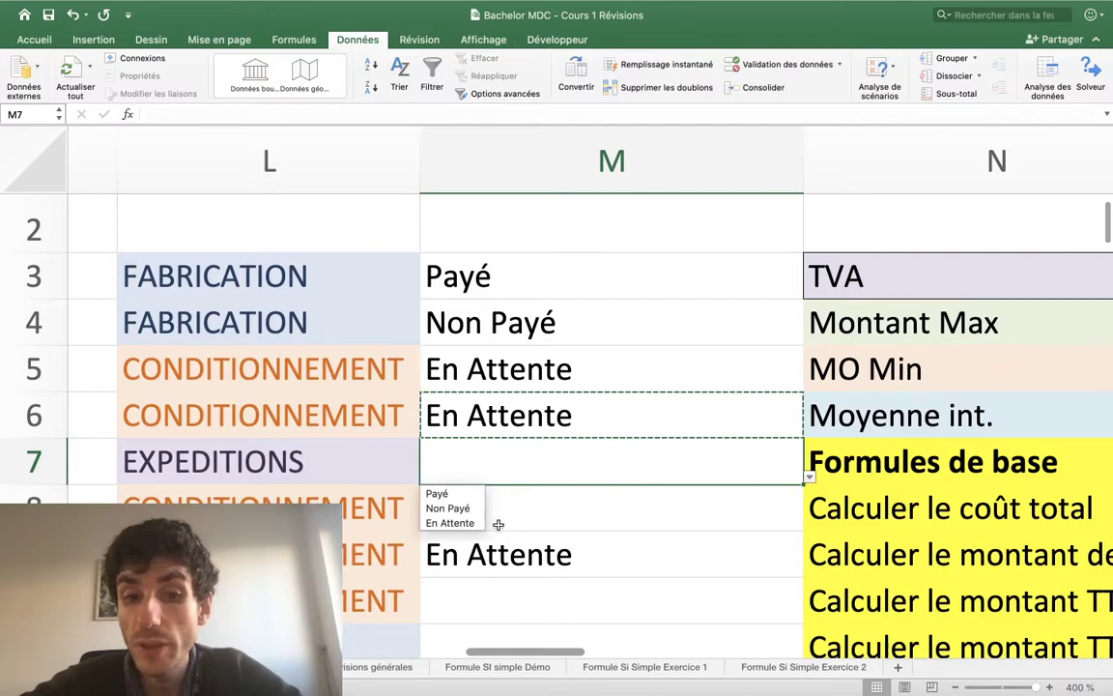
# Step: Set M7 to Non Payé and M8 to En Attente from their drop-downs
pyautogui.click(448, 509)
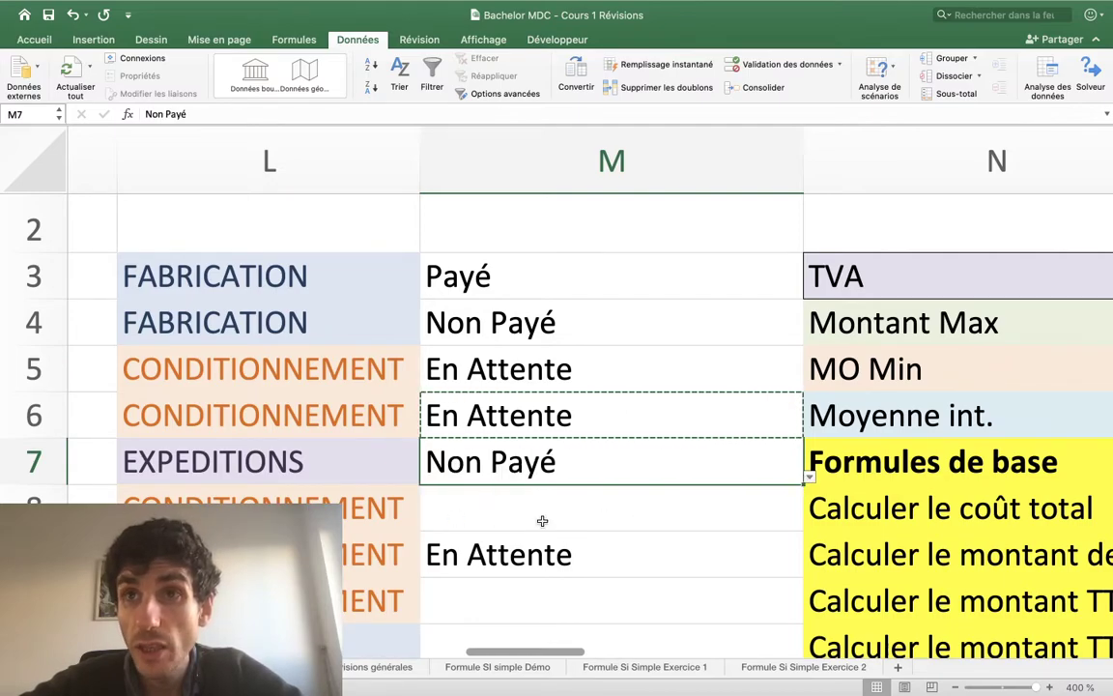
pyautogui.click(742, 525)
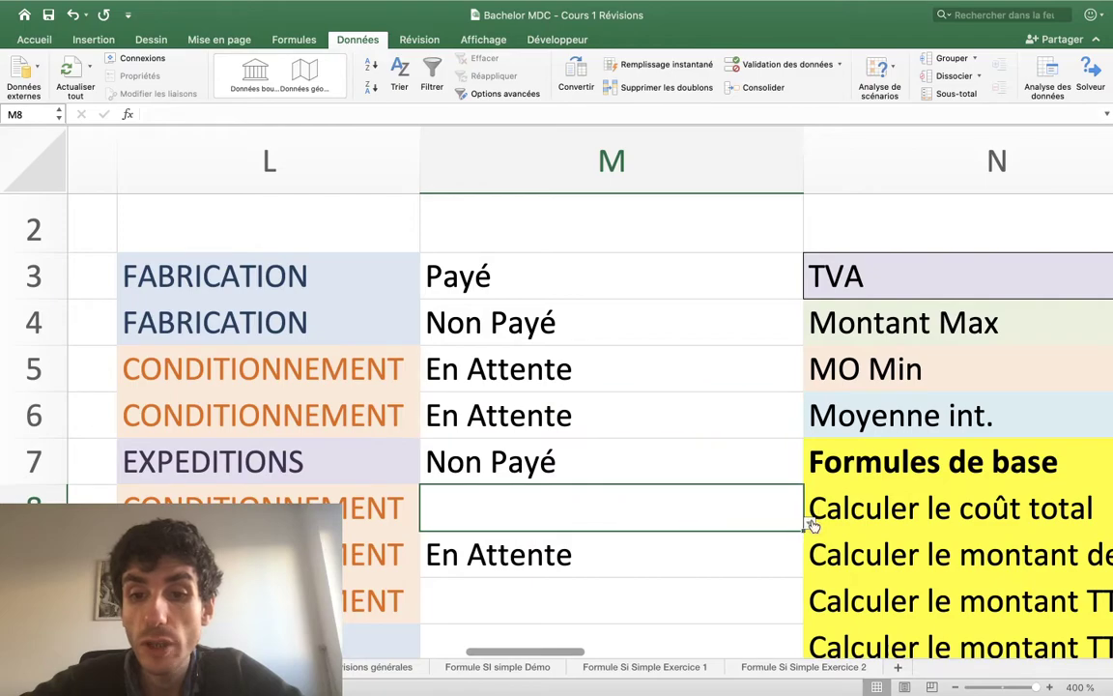
pyautogui.hotkey('alt', 'Down')
pyautogui.click(446, 569)
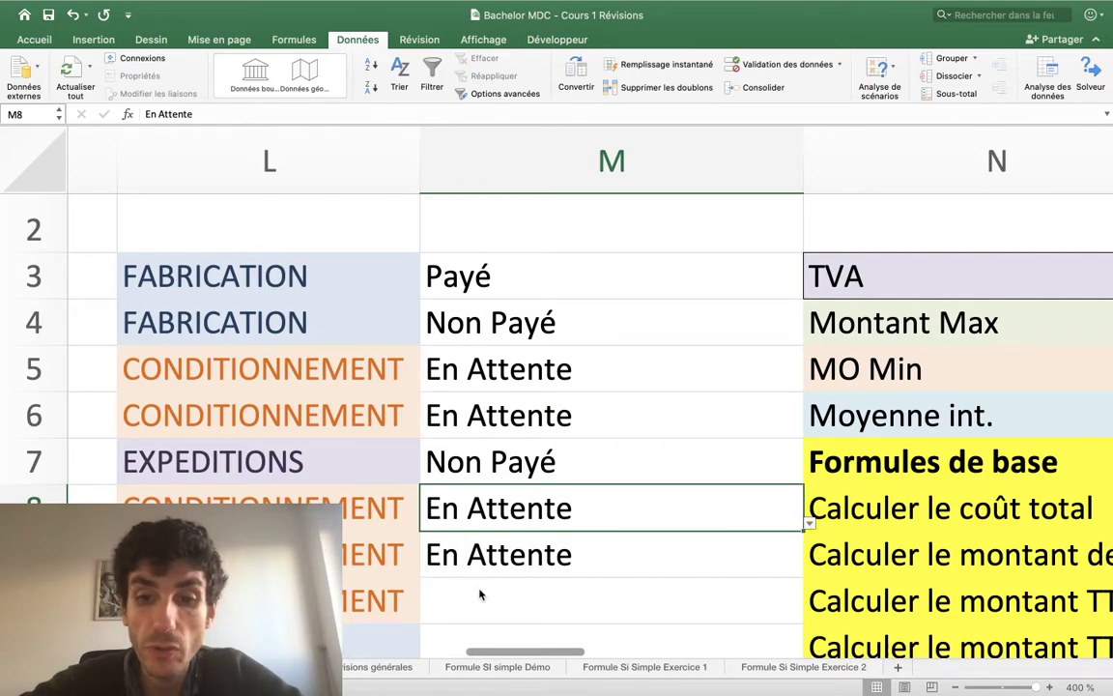
# Step: Copy Non Payé from M7 into M10 and M11
pyautogui.click(487, 599)
pyautogui.scroll(-2, 525, 488)
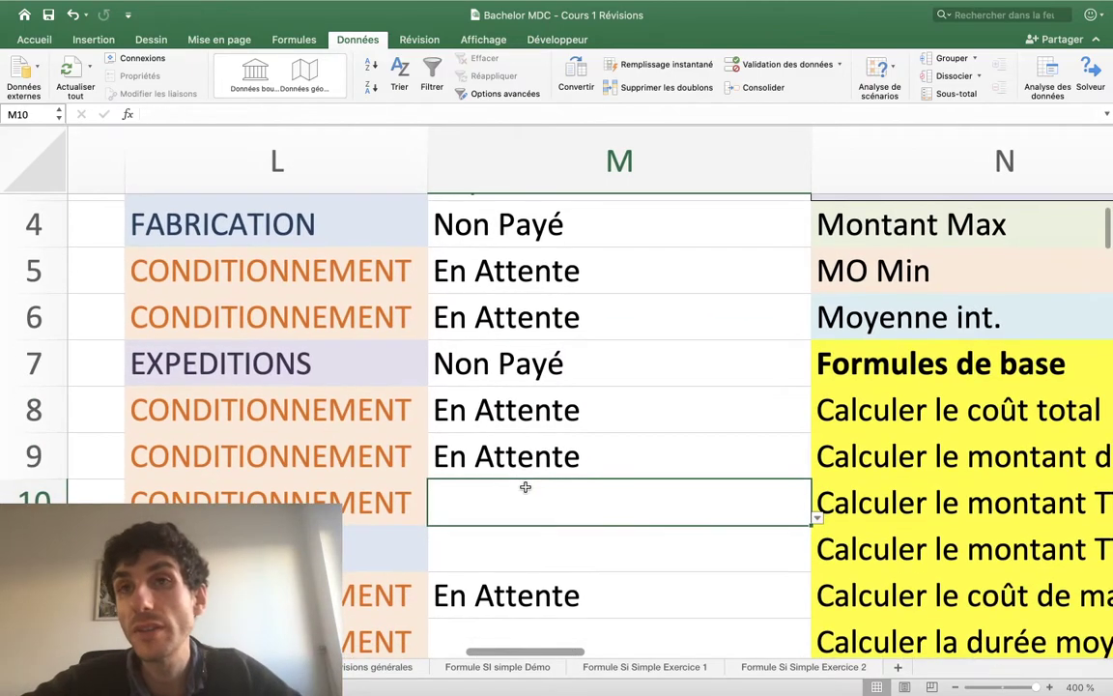
pyautogui.click(521, 410)
pyautogui.click(522, 355)
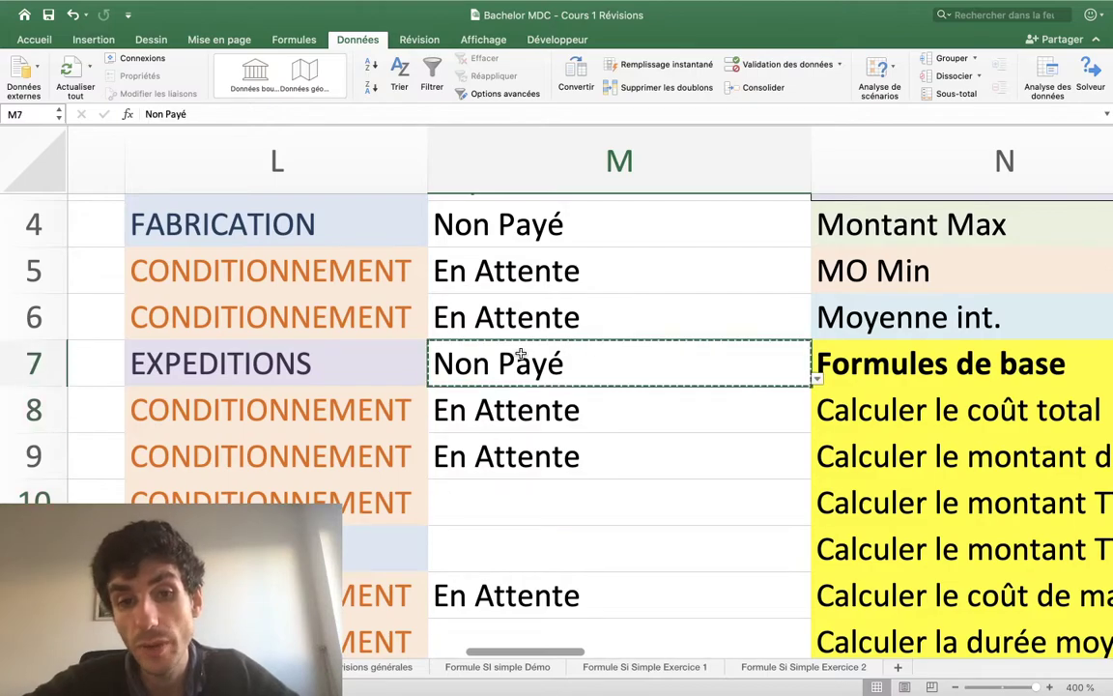
pyautogui.hotkey('ctrl', 'c')
pyautogui.press('Down')
pyautogui.press('Down')
pyautogui.press('Down')
pyautogui.hotkey('ctrl', 'v')
pyautogui.press('Down')
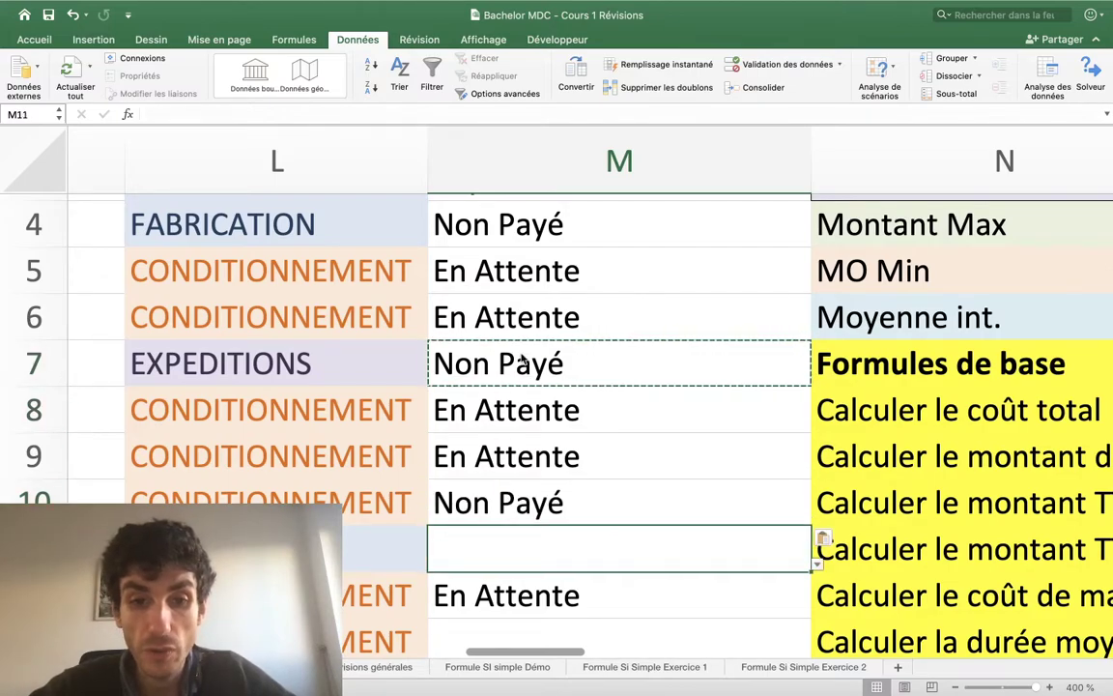
pyautogui.hotkey('ctrl', 'v')
# Step: Enter Payé in M13, then select the range M13:M14
pyautogui.press('Down')
pyautogui.press('Down')
pyautogui.write('Payé')
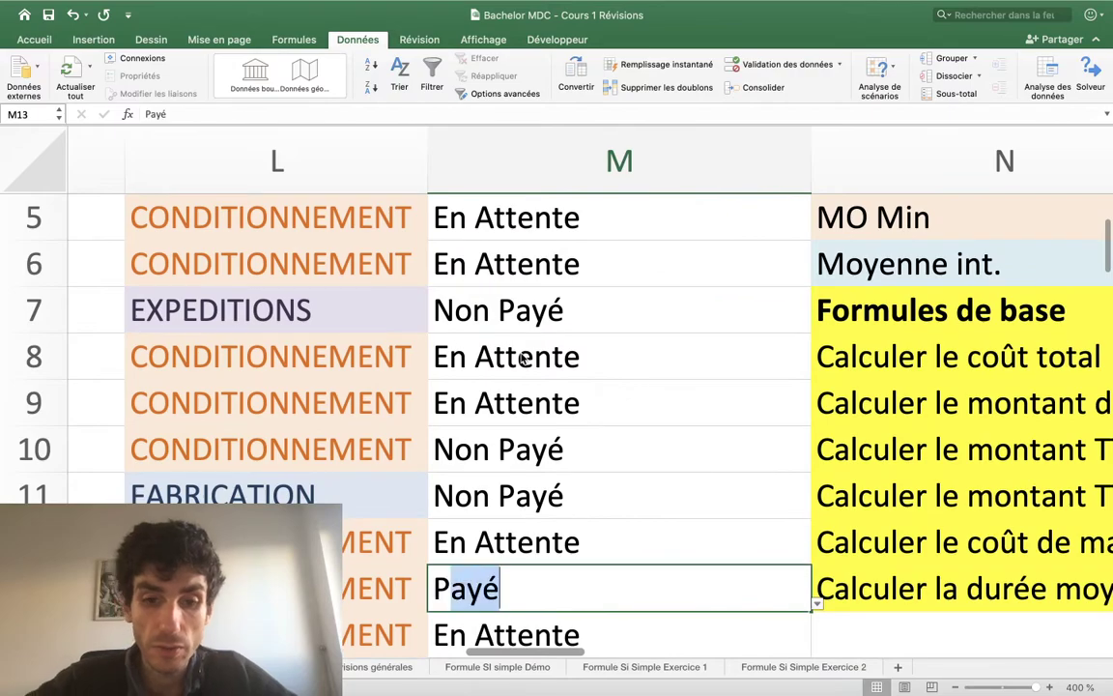
pyautogui.press('Return')
pyautogui.press('Return')
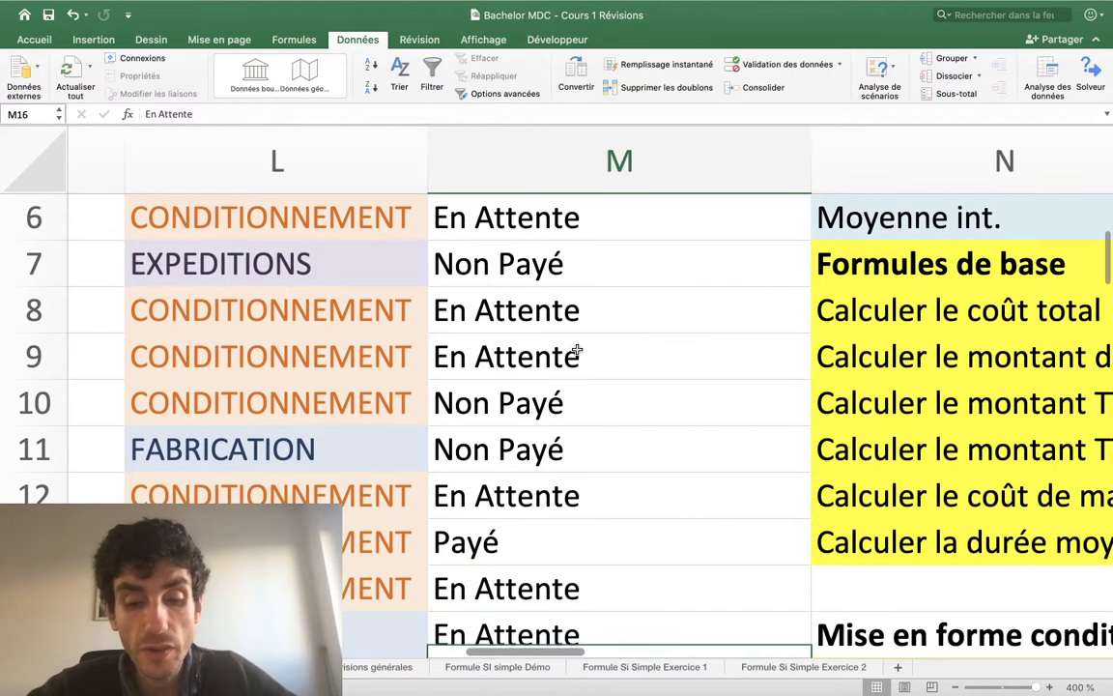
pyautogui.scroll(-3, 577, 350)
pyautogui.scroll(-1, 577, 350)
pyautogui.press('Up')
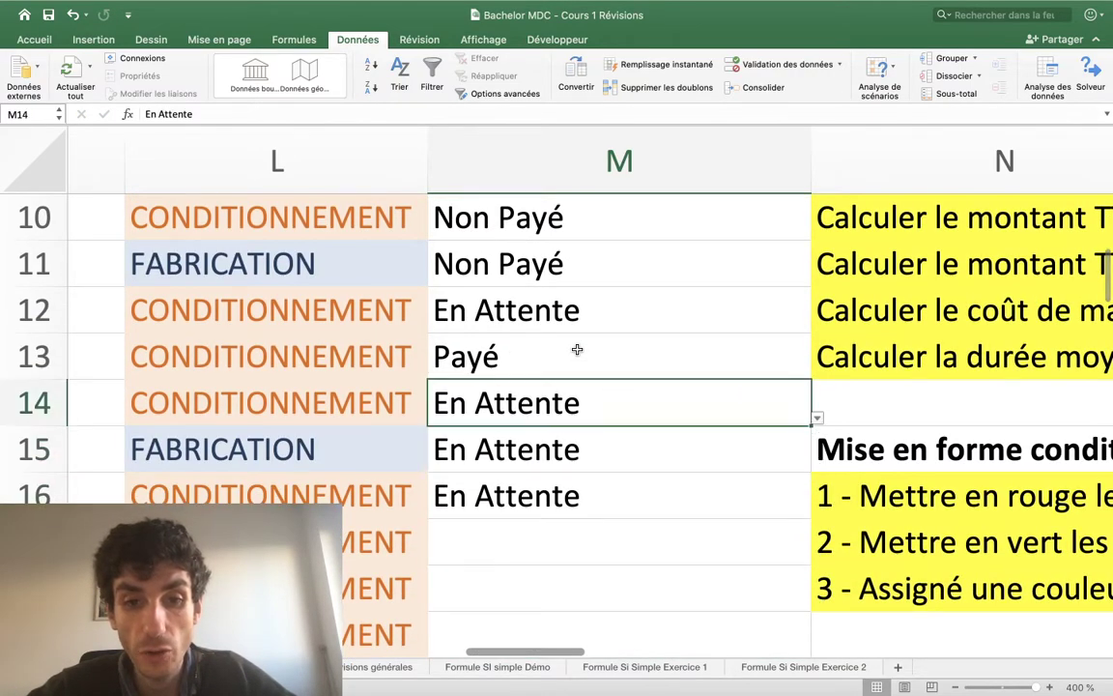
pyautogui.press('Down')
pyautogui.press('Up')
pyautogui.hotkey('shift', 'Up')
pyautogui.hotkey('shift', 'Up')
pyautogui.hotkey('shift', 'Up')
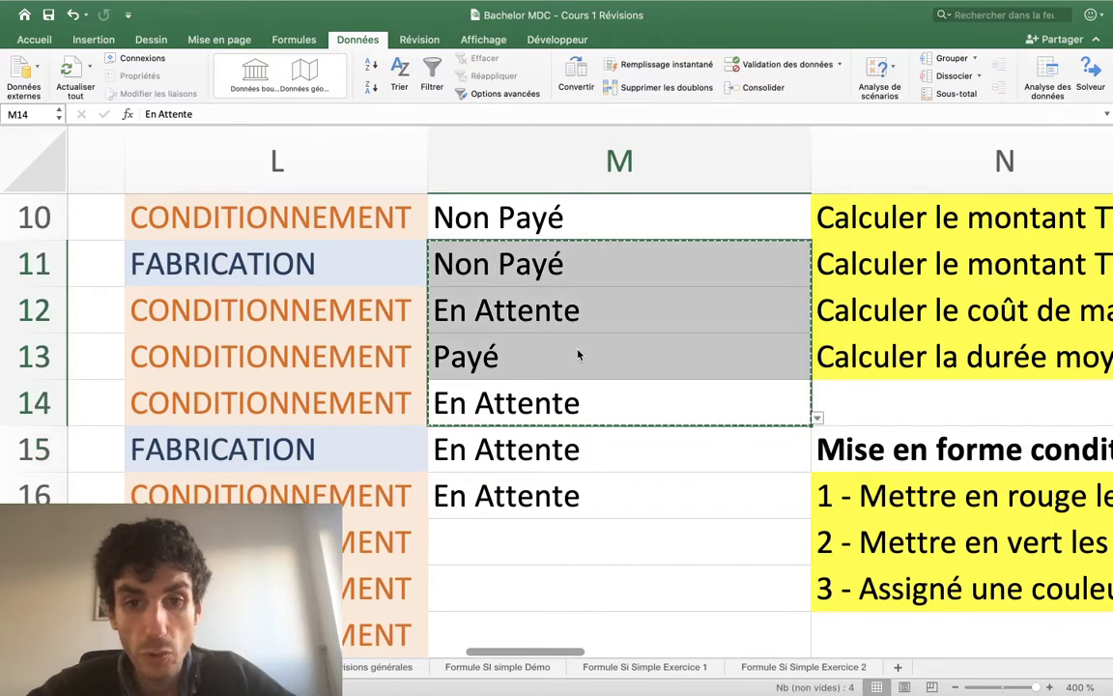
# Step: Paste the copied M11:M14 status block into M17:M20 and again starting at M23
pyautogui.press('super+c')
pyautogui.press('Down')
pyautogui.press('Down')
pyautogui.press('Down')
pyautogui.press('super+v')
pyautogui.press('Down')
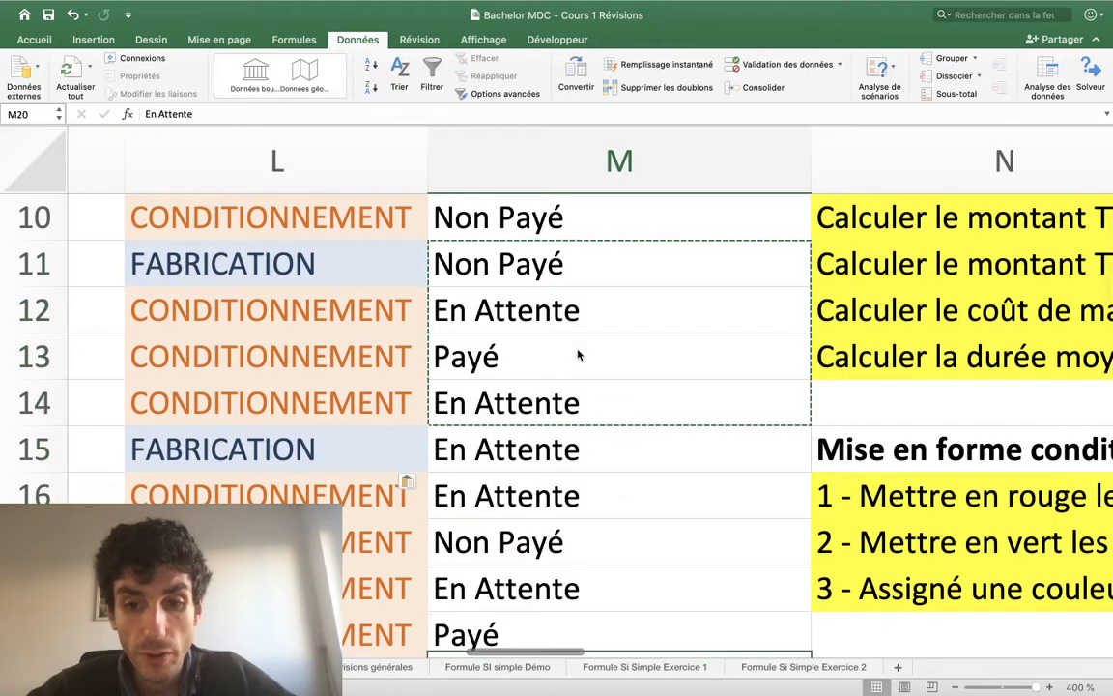
pyautogui.press('Down')
pyautogui.press('Down')
# Step: Copy En Attente from M20 into M21 and M22
pyautogui.press('Down')
pyautogui.press('Down')
pyautogui.press('Down')
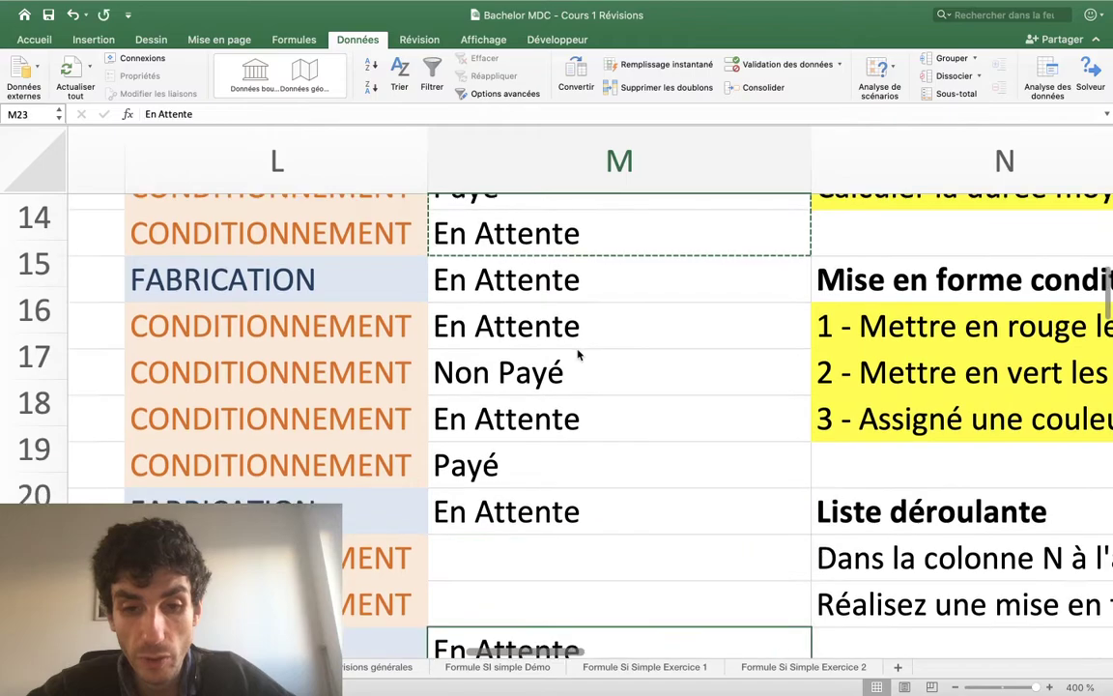
pyautogui.press('super+v')
pyautogui.press('Up')
pyautogui.press('Up')
pyautogui.press('Up')
pyautogui.press('super+c')
pyautogui.press('Down')
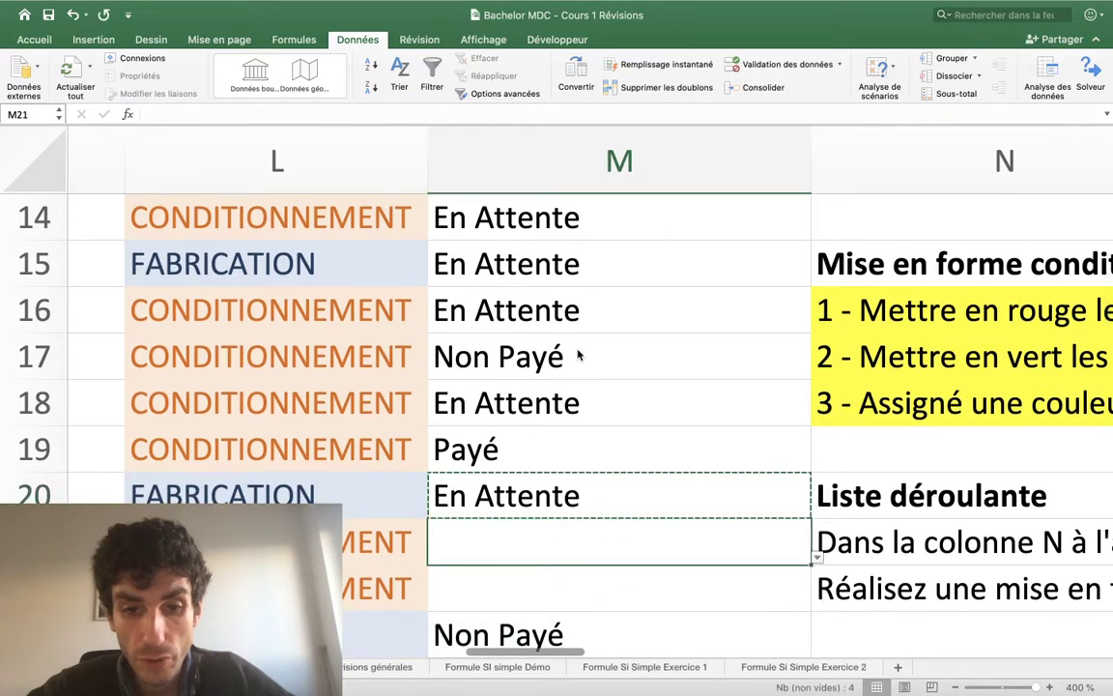
pyautogui.press('super+v')
pyautogui.press('Down')
pyautogui.press('super+v')
pyautogui.press('Down')
pyautogui.press('Down')
pyautogui.press('Down')
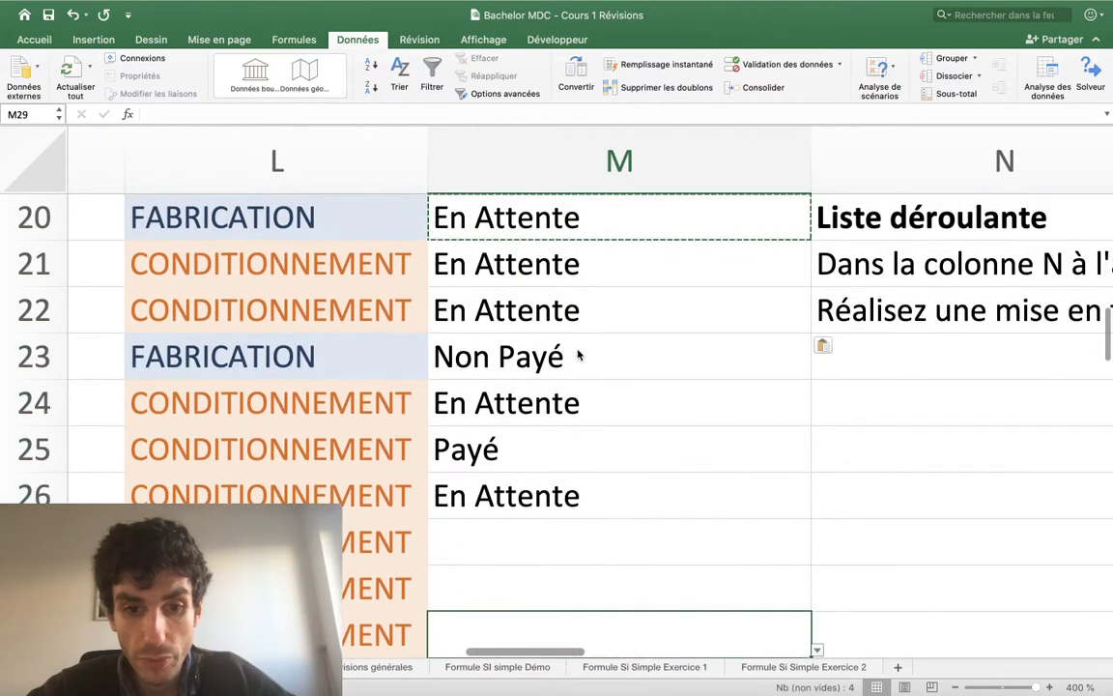
# Step: Copy the M18:M26 status block, undo the stray paste in column L, and paste it into M27:M35
pyautogui.press('Up')
pyautogui.hotkey('shift', 'Up')
pyautogui.hotkey('shift', 'Up')
pyautogui.hotkey('shift', 'Up')
pyautogui.hotkey('shift', 'Up')
pyautogui.hotkey('shift', 'Up')
pyautogui.hotkey('shift', 'Up')
pyautogui.hotkey('shift', 'Up')
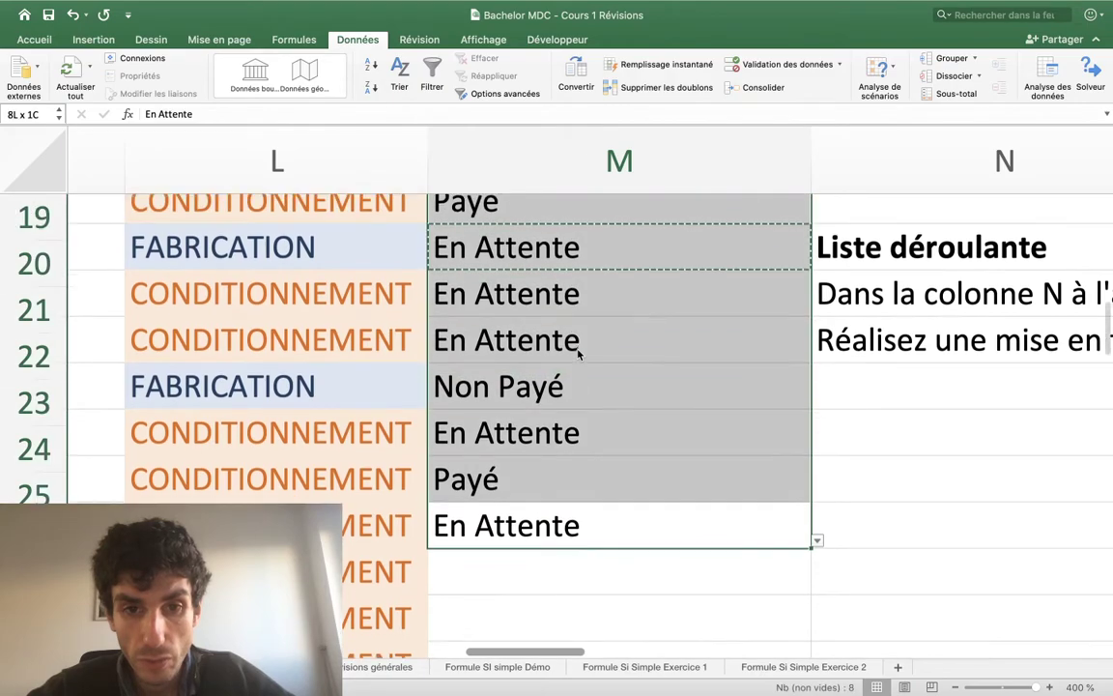
pyautogui.hotkey('shift', 'Up')
pyautogui.press('super+c')
pyautogui.scroll(-2, 578, 355)
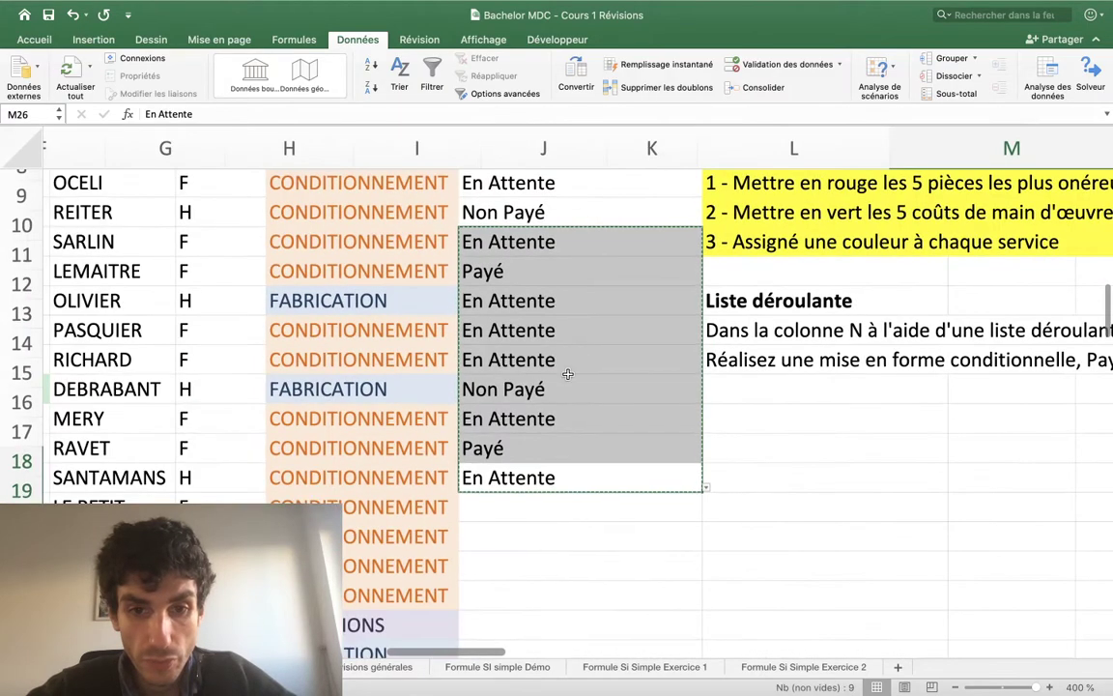
pyautogui.click(538, 508)
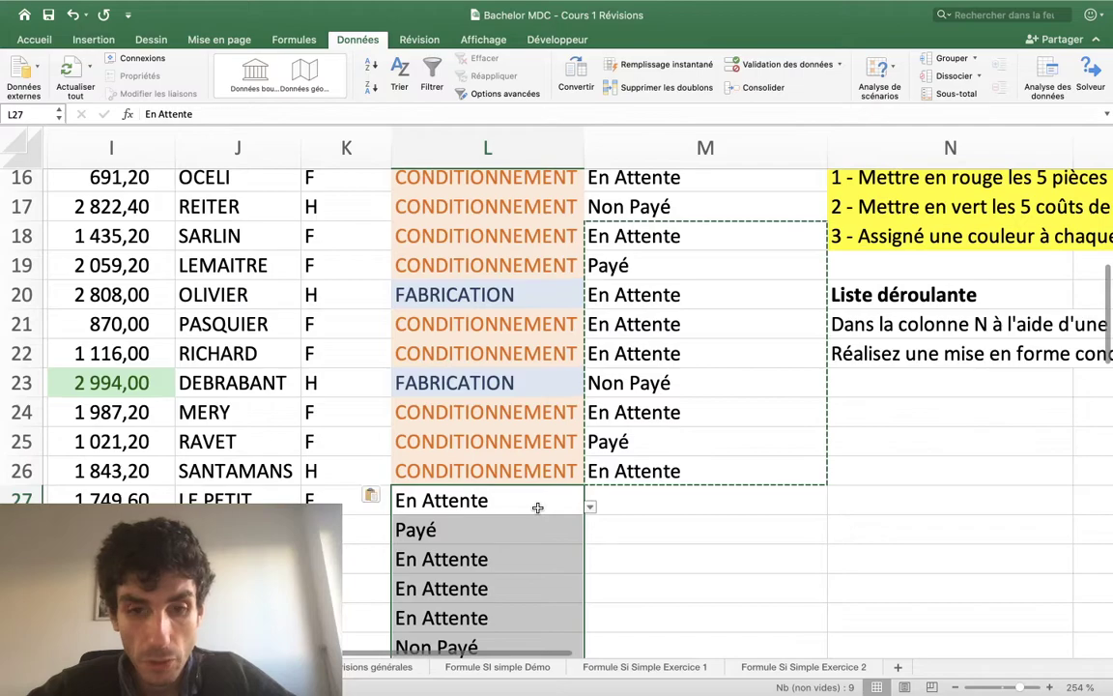
pyautogui.hotkey('ctrl', 'z')
pyautogui.click(596, 505)
pyautogui.hotkey('ctrl', 'v')
# Step: Paste the same status block again into M36:M44
pyautogui.scroll(-5, 598, 507)
pyautogui.scroll(-1, 605, 455)
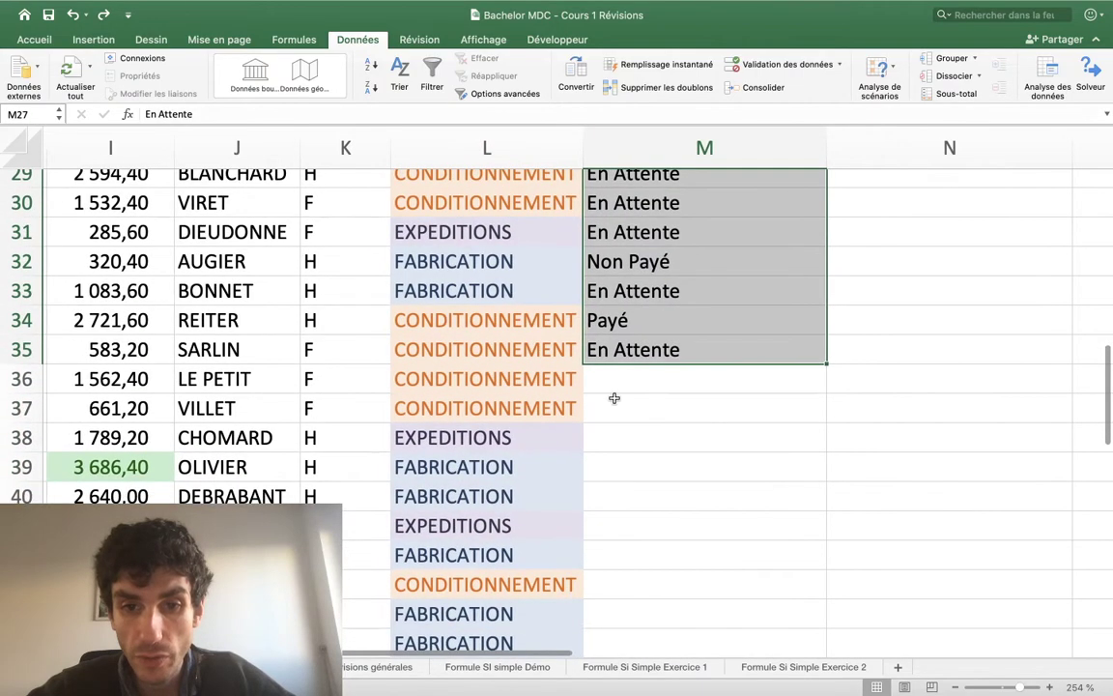
pyautogui.click(610, 378)
pyautogui.hotkey('ctrl', 'v')
pyautogui.scroll(-2, 612, 377)
pyautogui.scroll(-3, 623, 372)
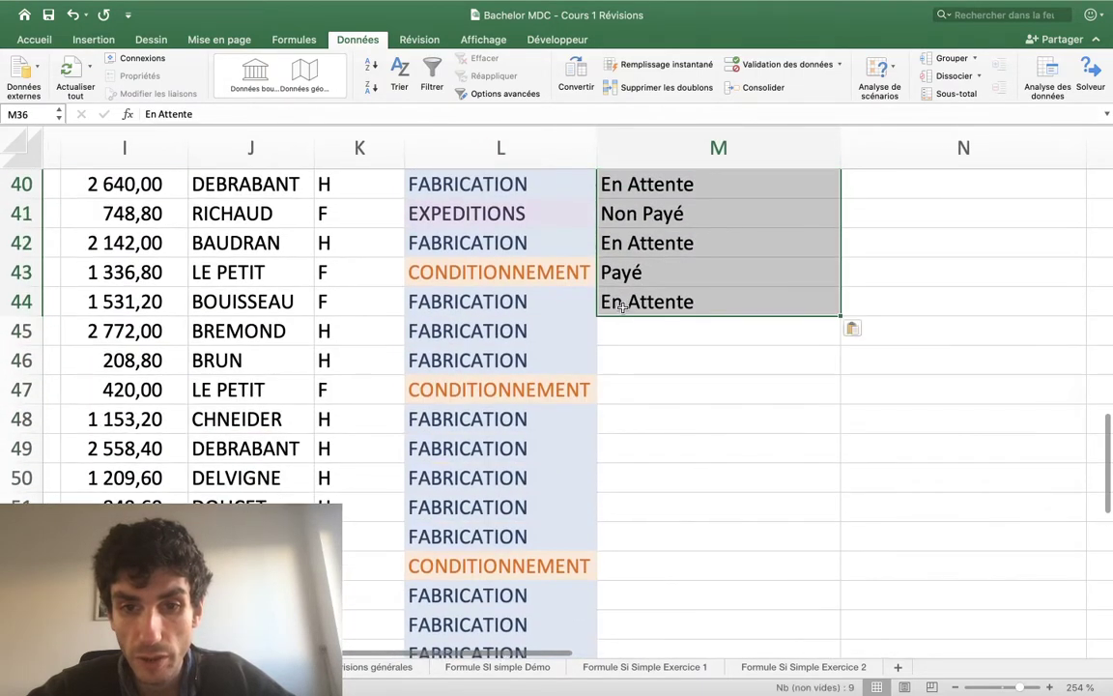
pyautogui.scroll(2, 628, 367)
pyautogui.scroll(5, 619, 338)
pyautogui.scroll(5, 609, 311)
pyautogui.scroll(2, 614, 280)
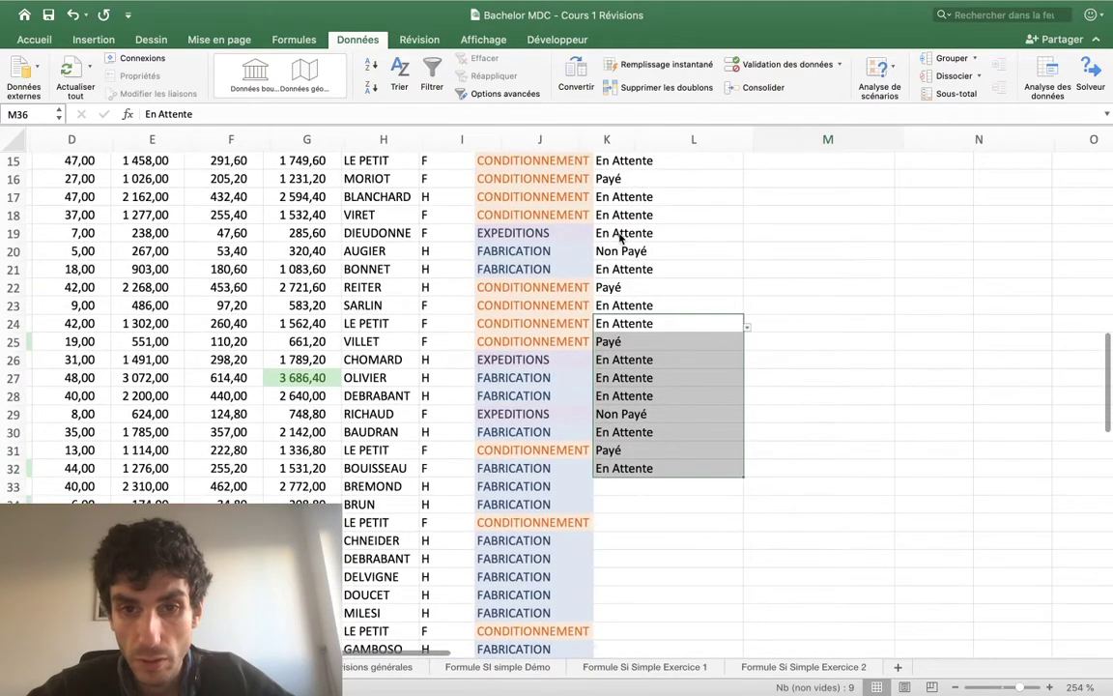
# Step: Copy the M32:M42 statuses into M45:M55, then shift the pasted block down to M46:M56
pyautogui.moveTo(580, 241); pyautogui.dragTo(604, 273)
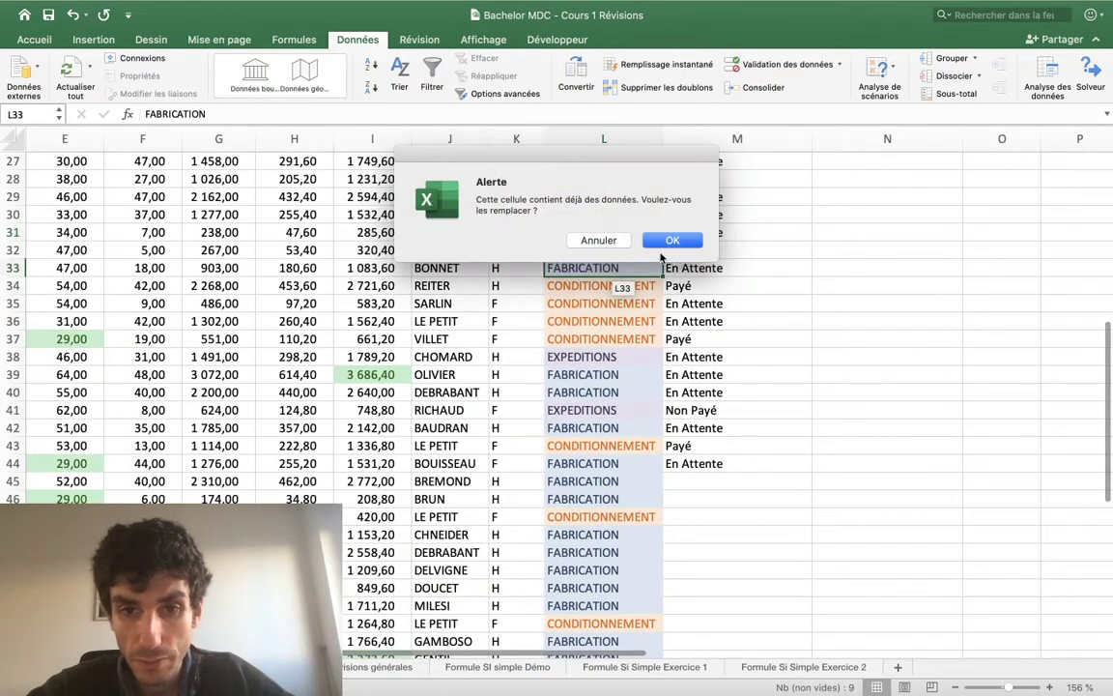
pyautogui.click(598, 237)
pyautogui.moveTo(729, 250); pyautogui.dragTo(730, 425)
pyautogui.press('super+c')
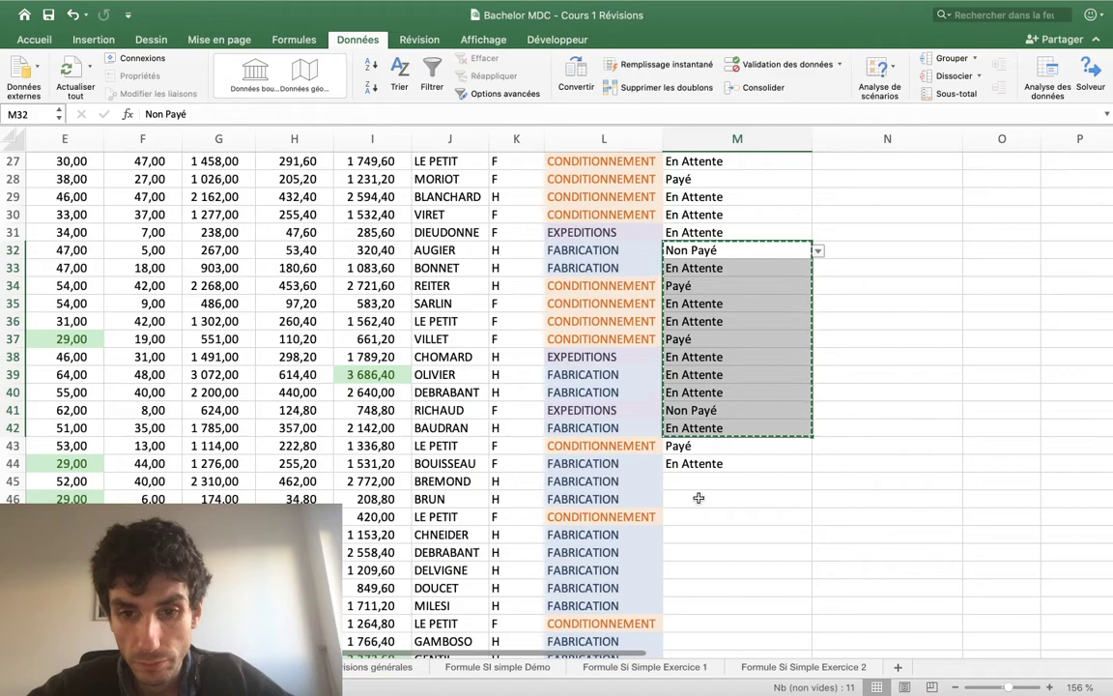
pyautogui.click(698, 481)
pyautogui.press('super+v')
pyautogui.scroll(-5, 698, 473)
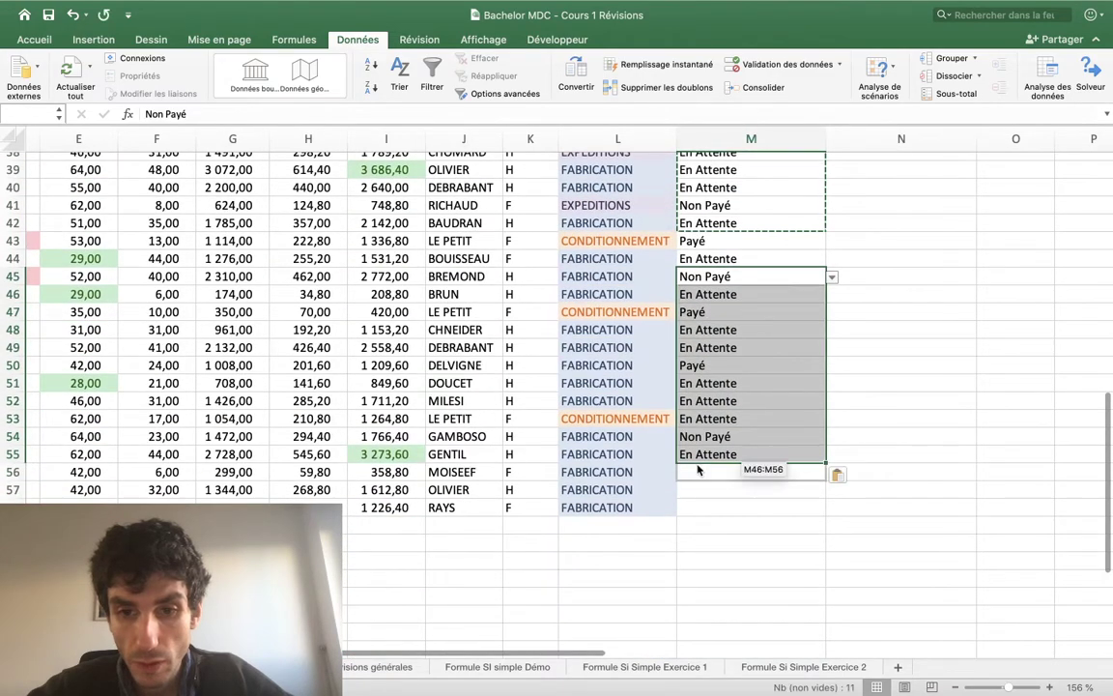
pyautogui.moveTo(698, 469); pyautogui.dragTo(698, 468)
# Step: Copy Non Payé and paste it into the empty cells M45, M58 and M57
pyautogui.click(696, 454)
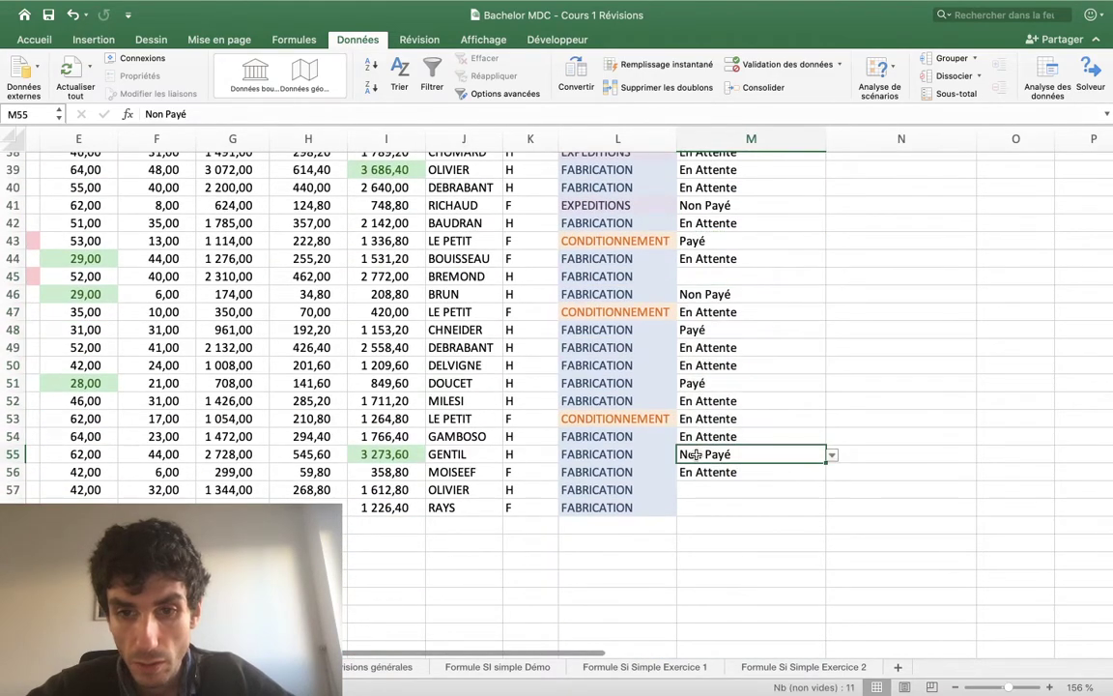
pyautogui.click(706, 276)
pyautogui.press('super+v')
pyautogui.click(703, 507)
pyautogui.press('super+v')
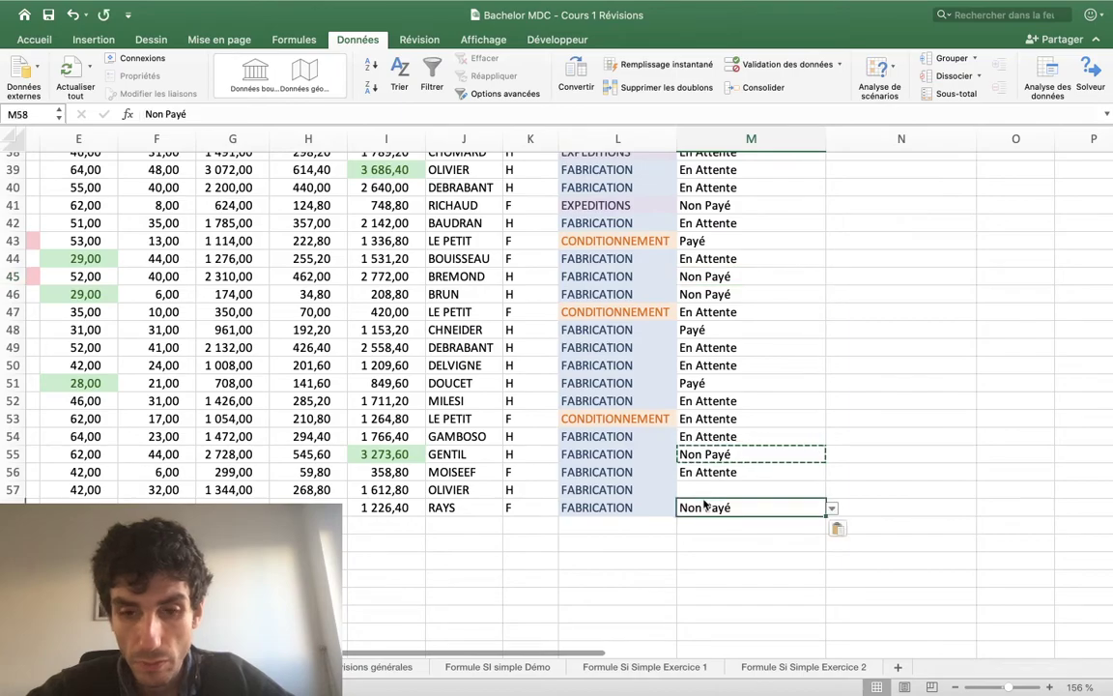
pyautogui.press('Up')
pyautogui.press('Up')
pyautogui.press('Down')
pyautogui.press('super+v')
pyautogui.scroll(3, 706, 501)
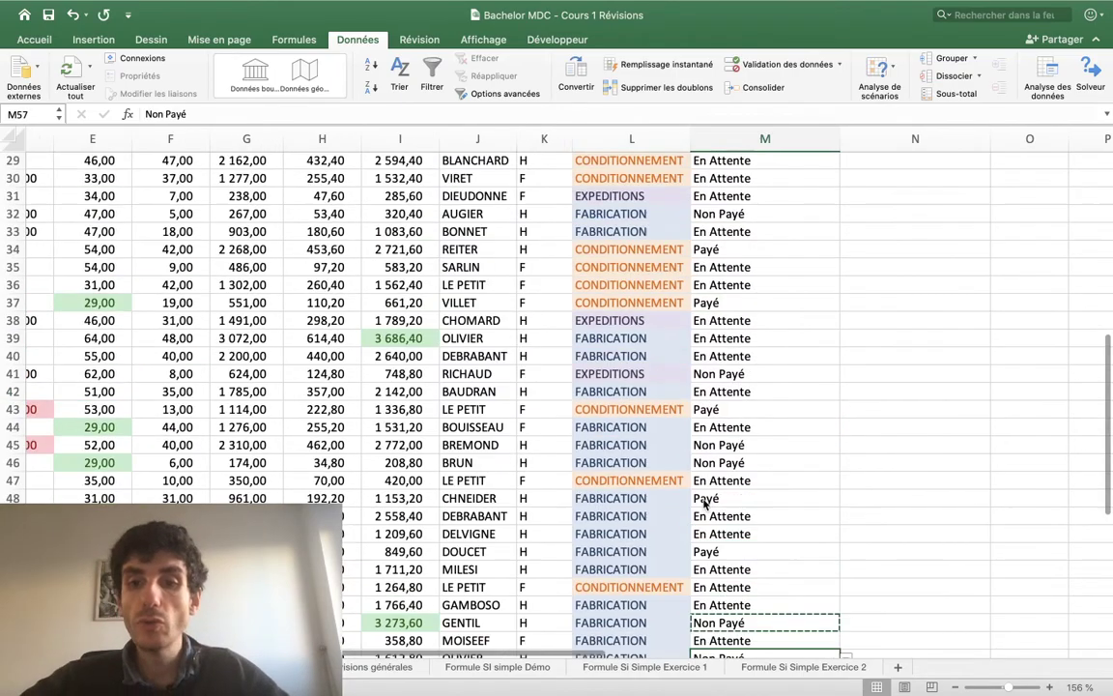
pyautogui.scroll(10, 706, 501)
pyautogui.click(787, 294)
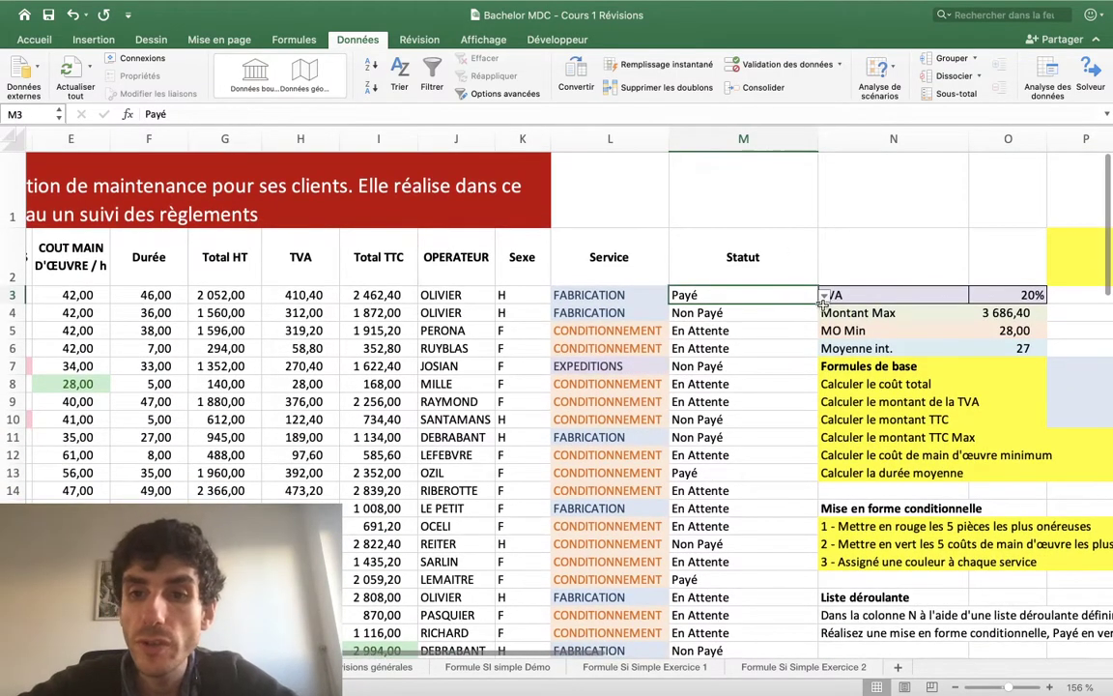
pyautogui.scroll(3, 802, 329)
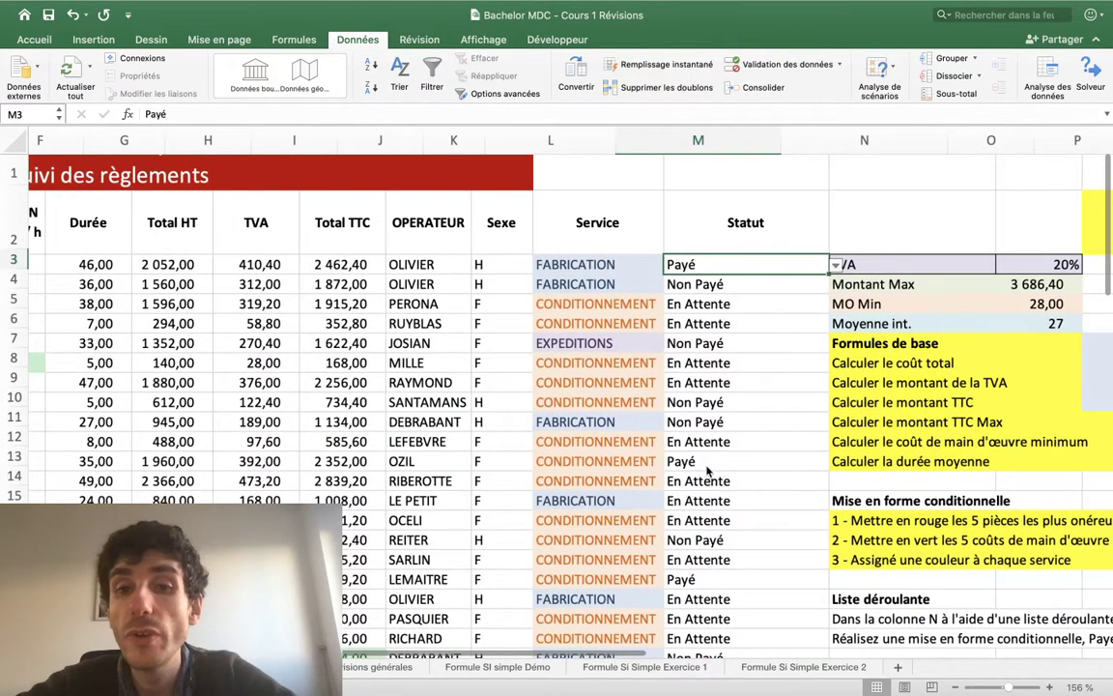
pyautogui.scroll(2, 709, 469)
pyautogui.scroll(2, 672, 360)
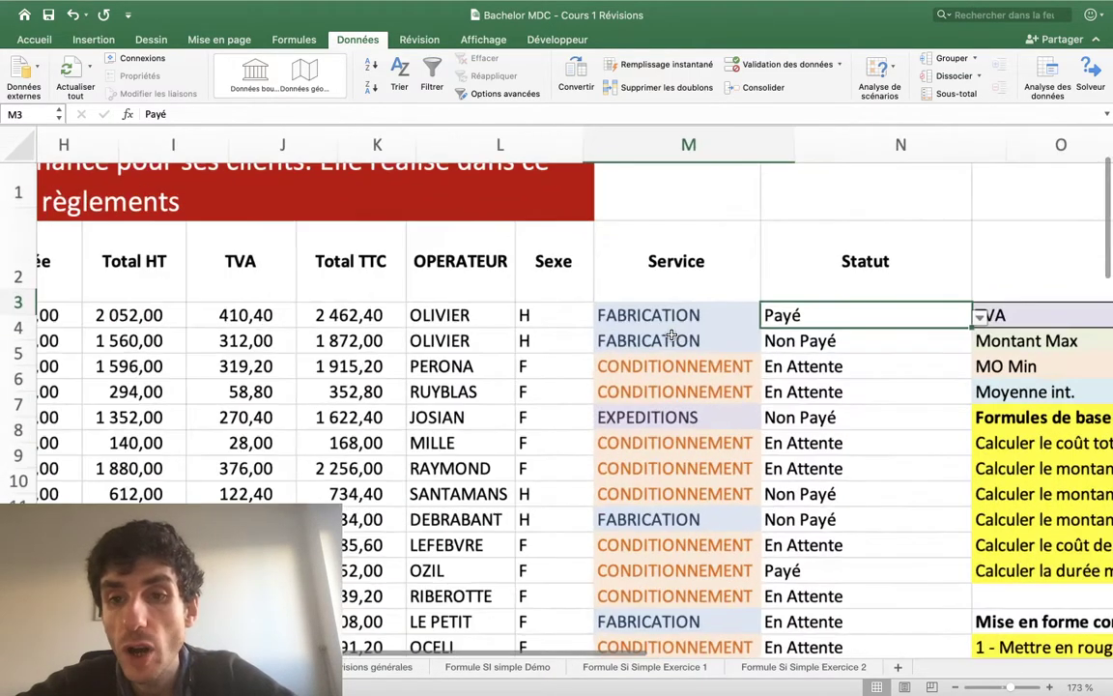
pyautogui.scroll(2, 666, 320)
pyautogui.scroll(3, 893, 361)
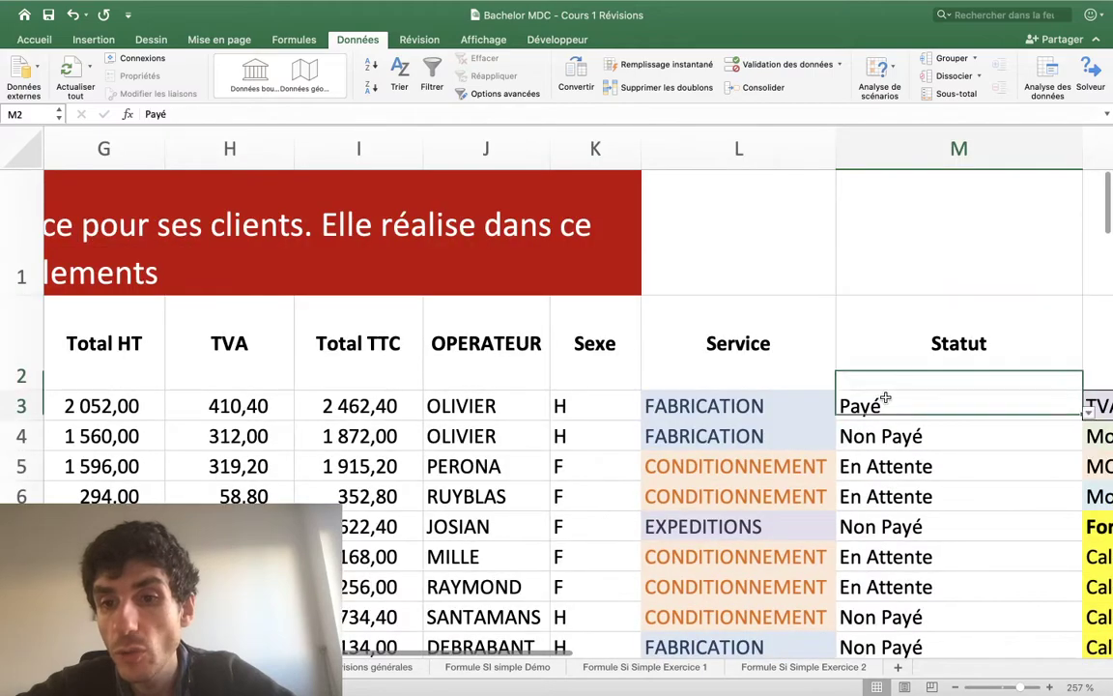
pyautogui.press('super+c')
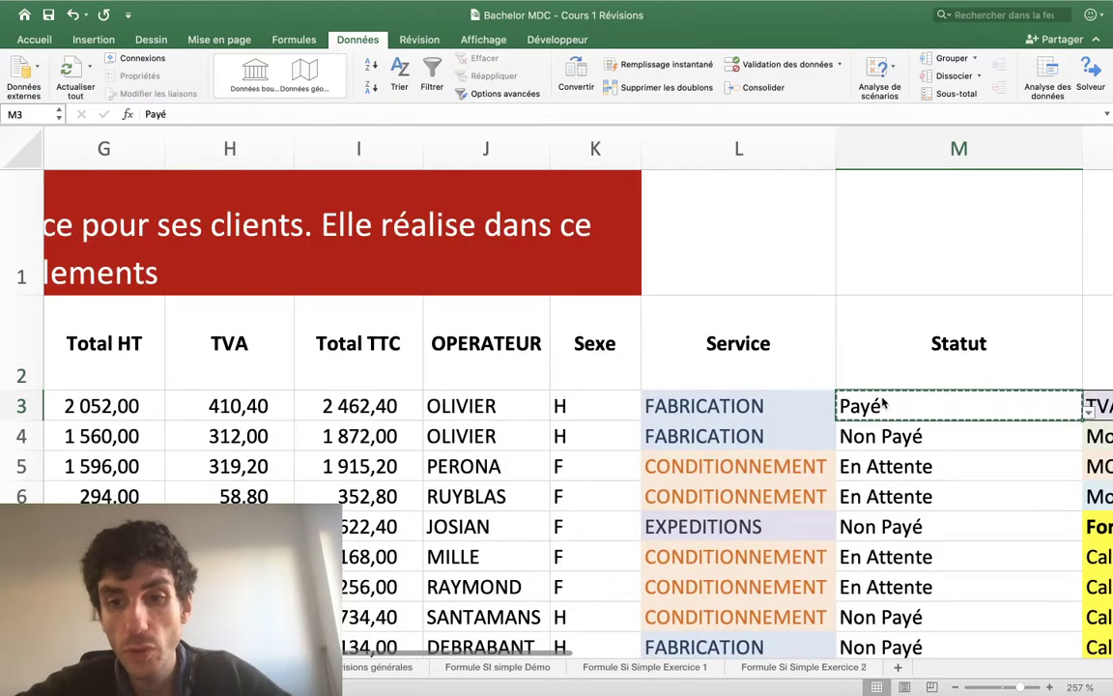
pyautogui.hscroll(1, 975, 417)
pyautogui.hscroll(2, 947, 378)
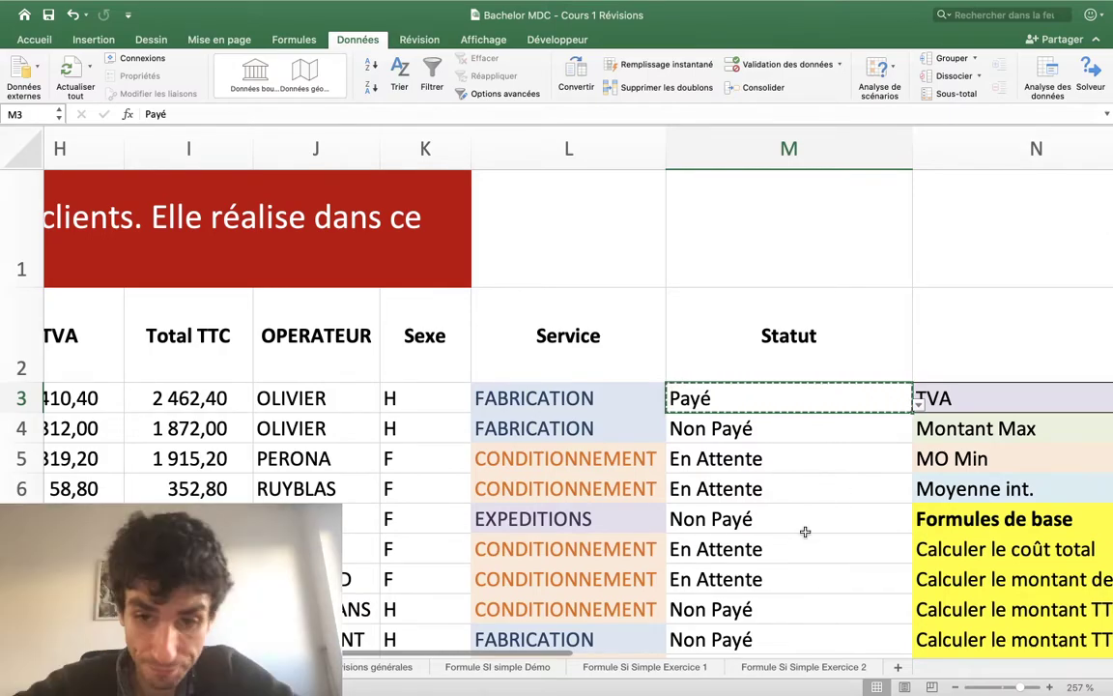
pyautogui.hscroll(1, 805, 532)
pyautogui.click(756, 512)
pyautogui.hscroll(2, 730, 428)
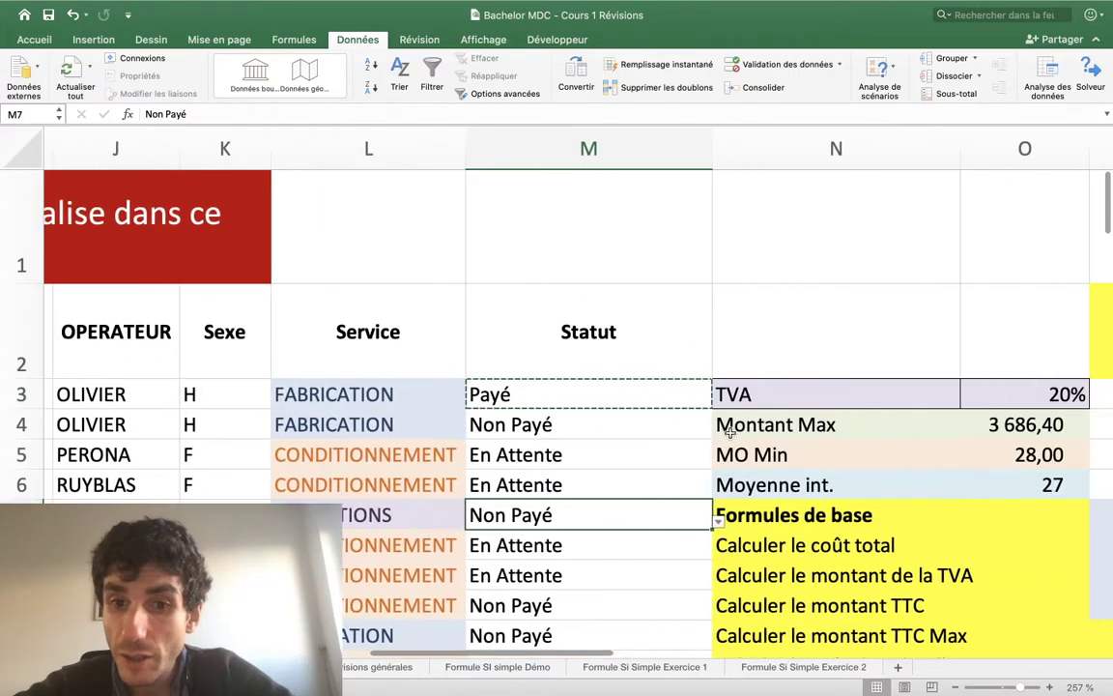
pyautogui.click(634, 402)
pyautogui.click(636, 356)
pyautogui.click(785, 355)
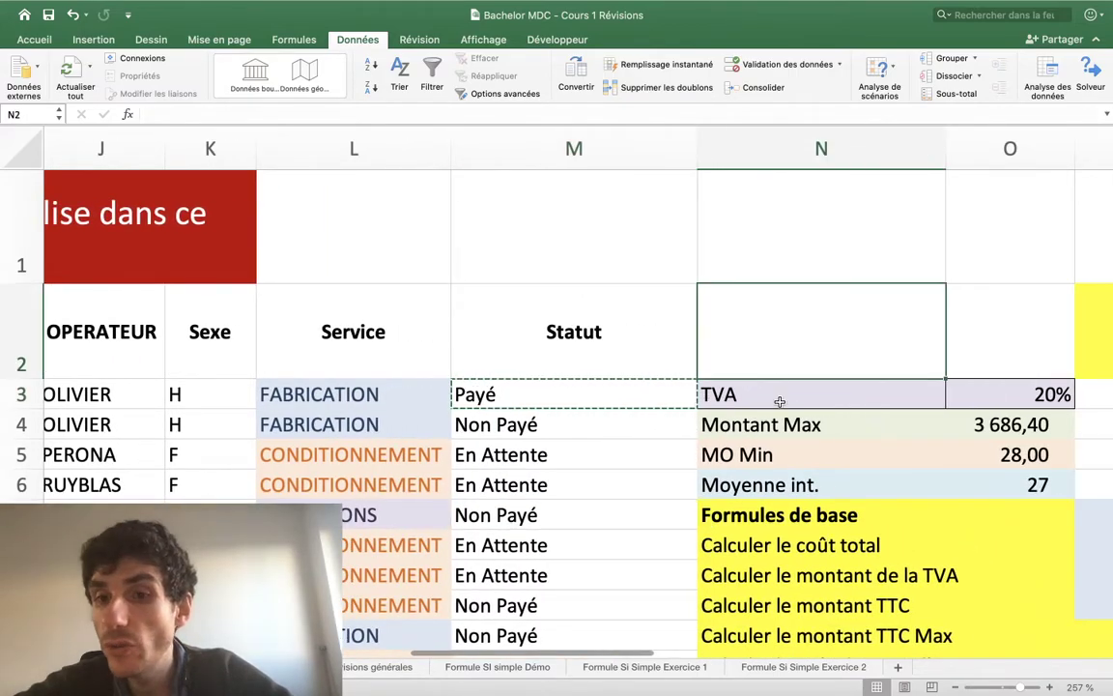
pyautogui.hscroll(-3, 779, 401)
pyautogui.hscroll(5, 779, 403)
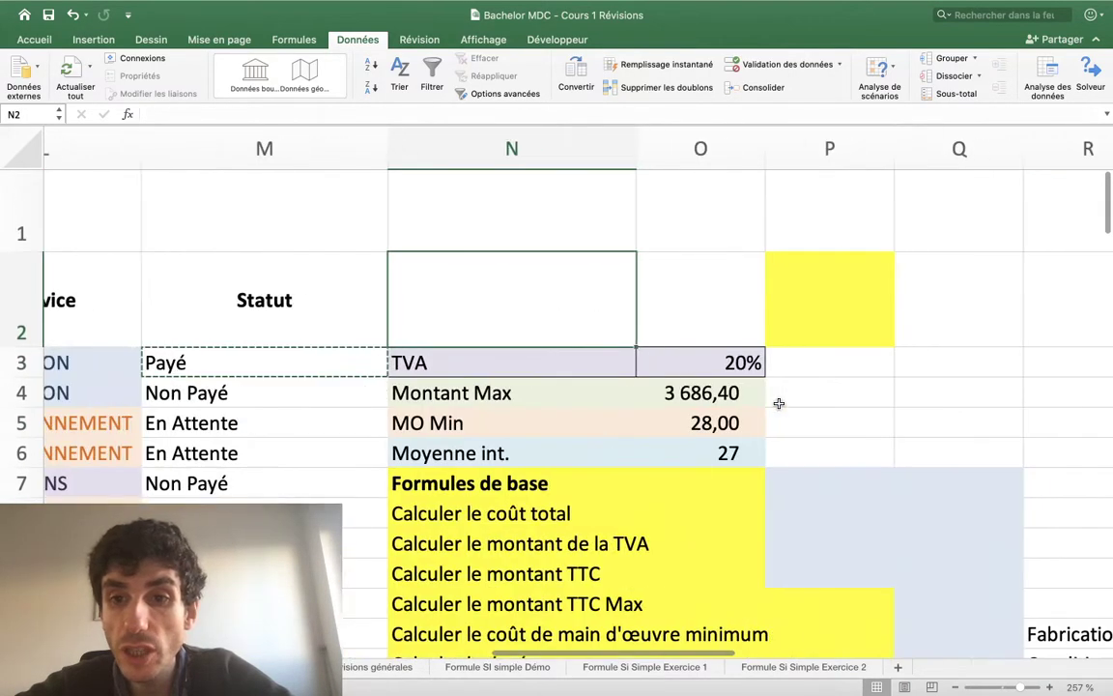
pyautogui.hscroll(2, 735, 338)
pyautogui.scroll(1, 599, 220)
pyautogui.click(576, 217)
pyautogui.click(397, 211)
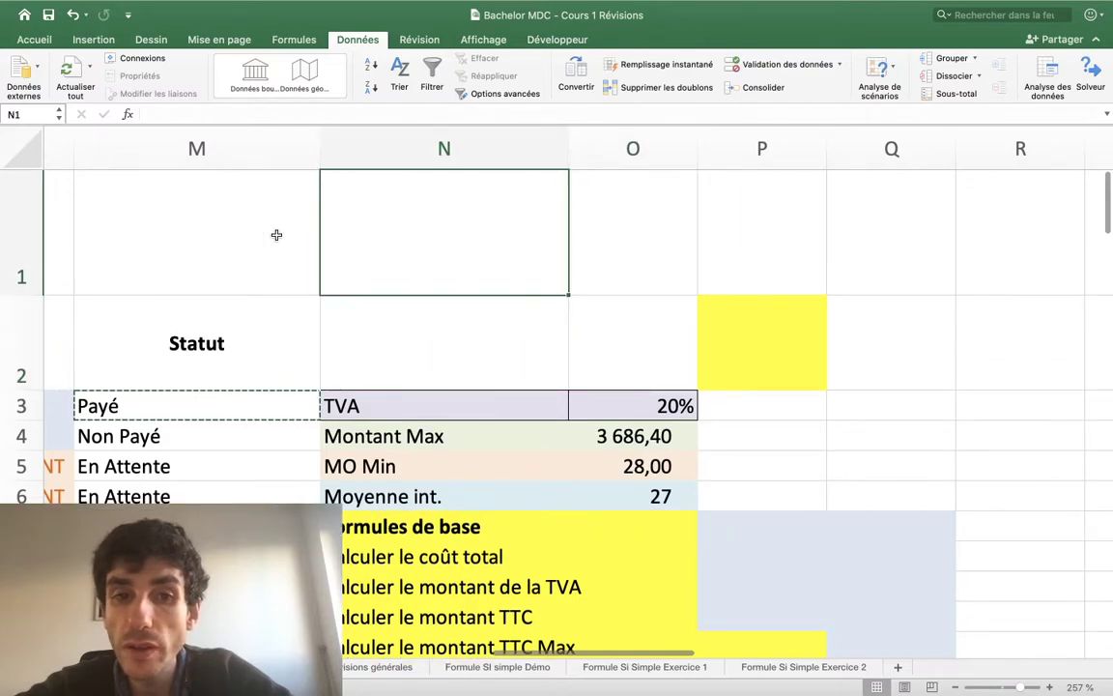
pyautogui.scroll(-3, 419, 278)
pyautogui.hscroll(-2, 420, 277)
pyautogui.scroll(-1, 419, 277)
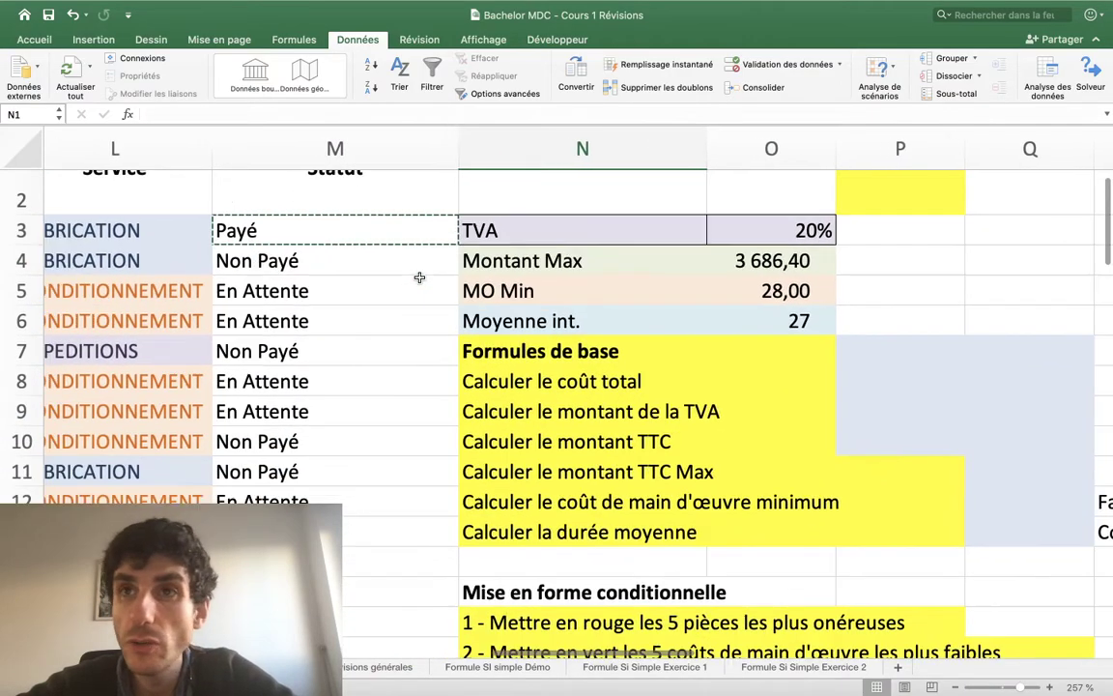
pyautogui.scroll(-1, 419, 278)
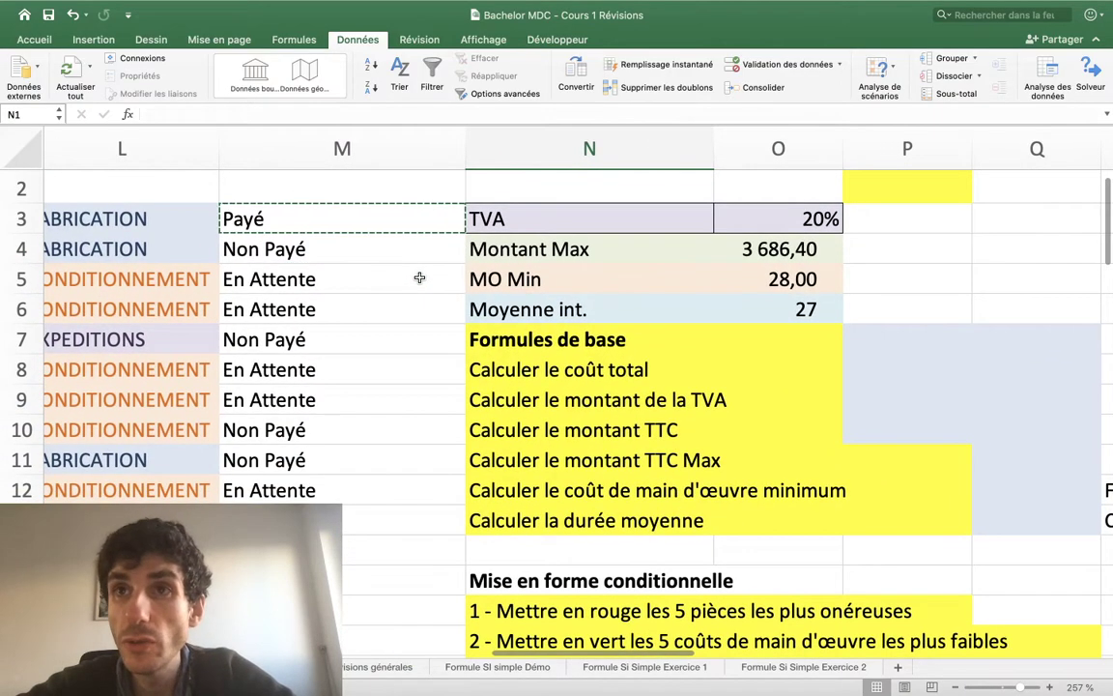
pyautogui.click(353, 667)
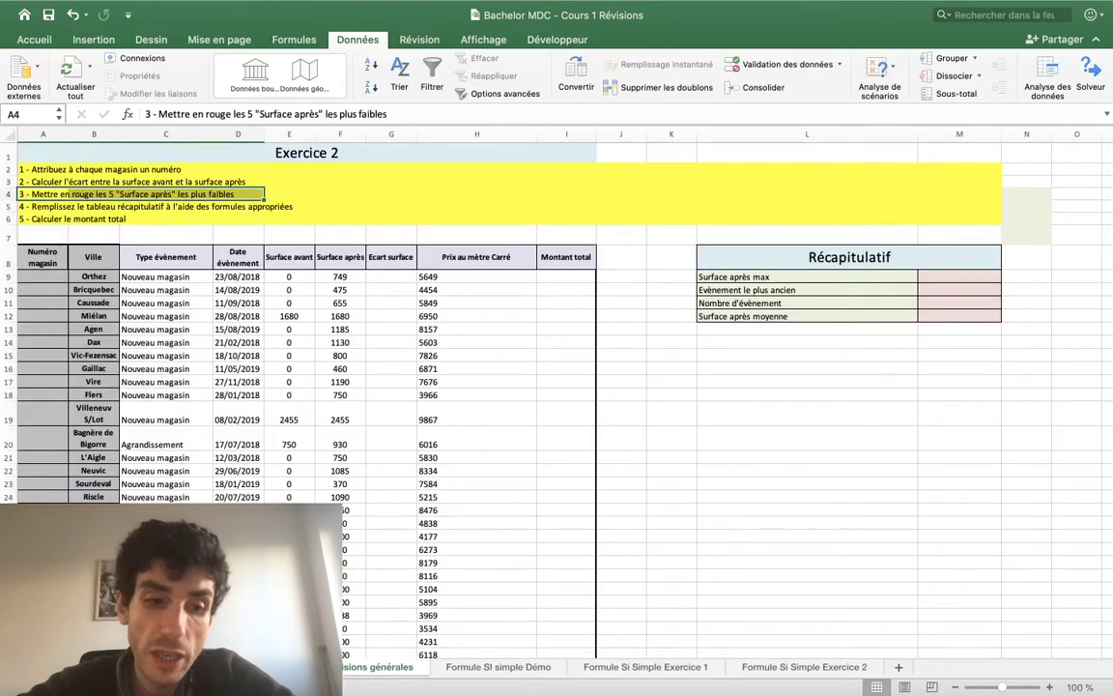
pyautogui.scroll(-5, 409, 522)
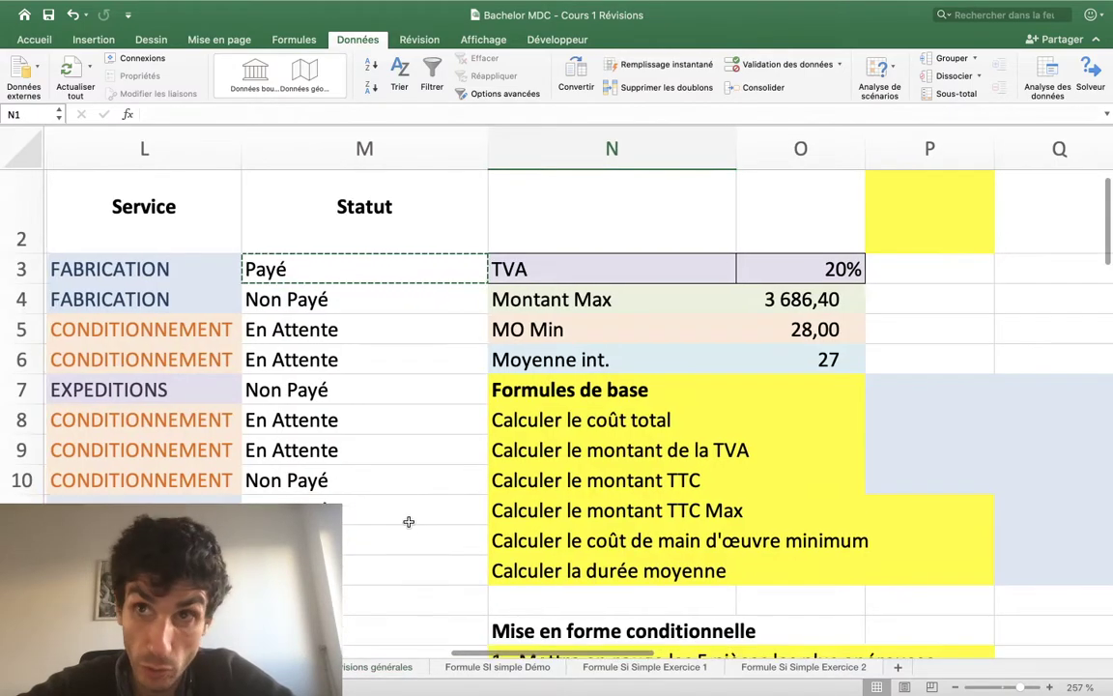
pyautogui.click(392, 477)
pyautogui.scroll(-5, 394, 480)
pyautogui.hscroll(2, 395, 480)
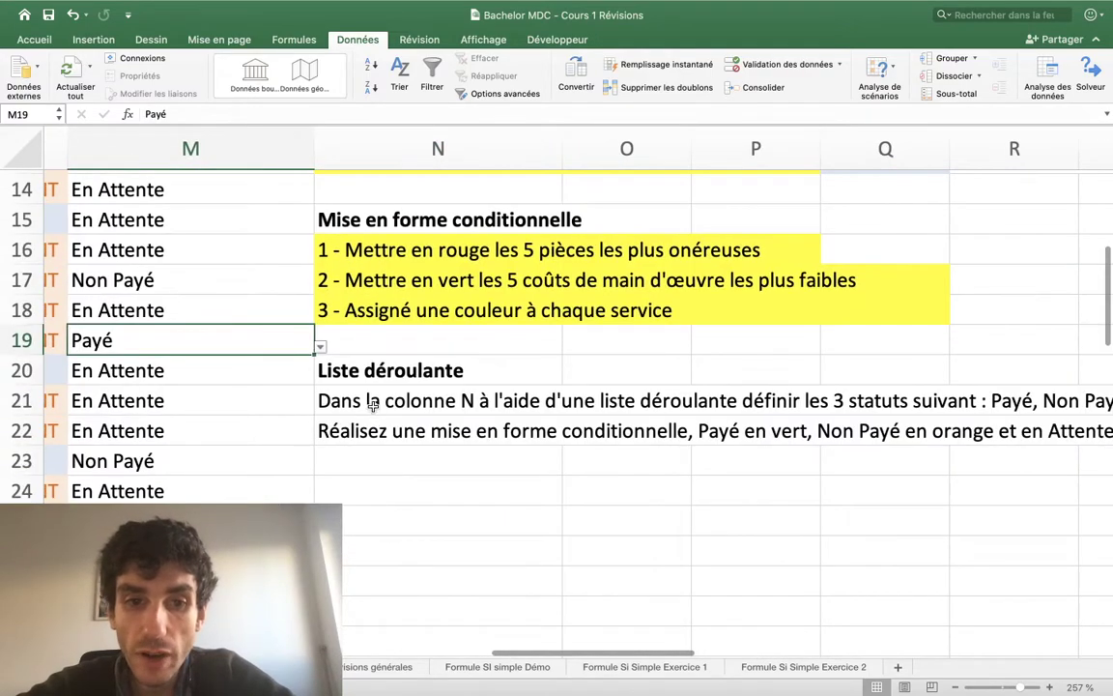
# Step: Give the drop-down list instruction in N21:S21 a yellow fill
pyautogui.scroll(-3, 362, 414)
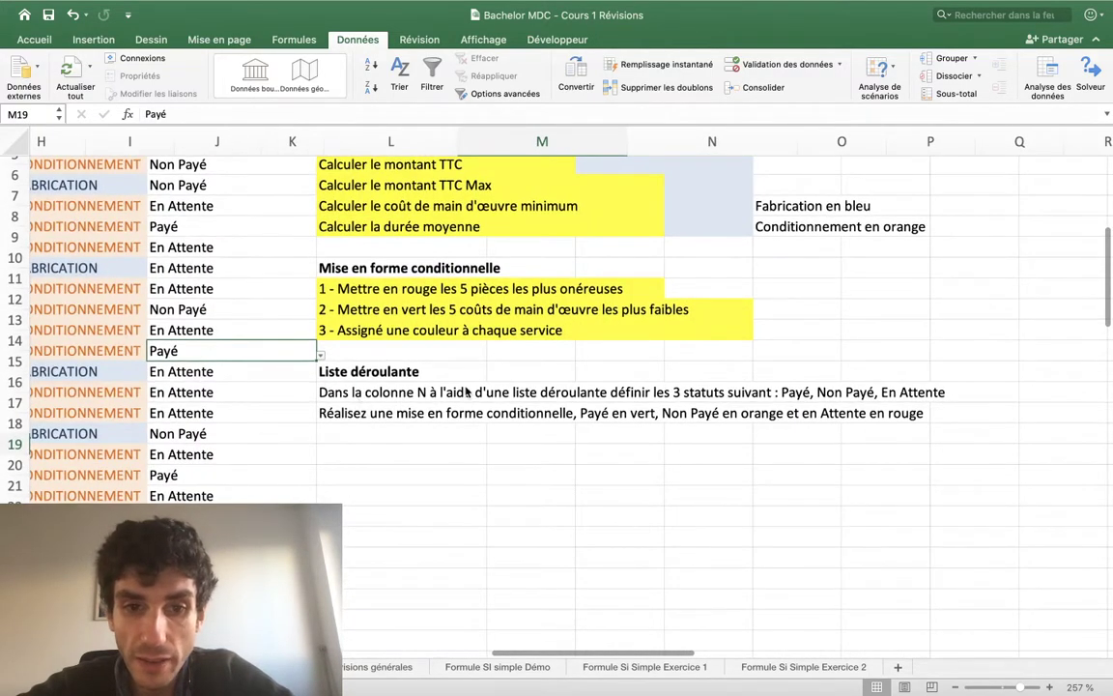
pyautogui.click(466, 390)
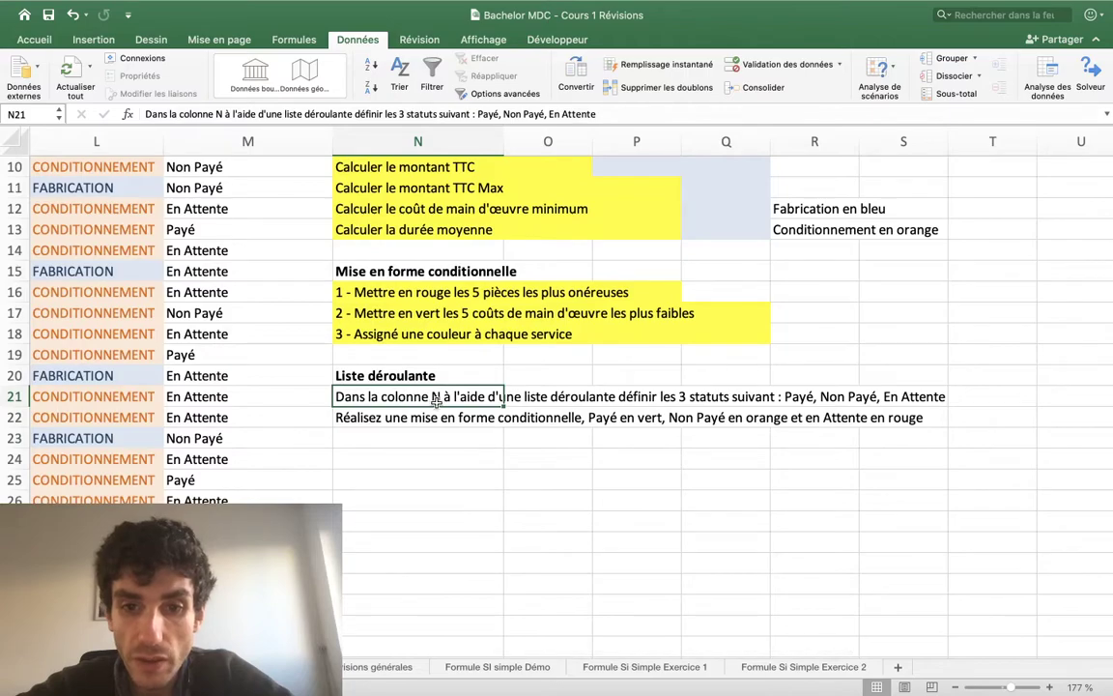
pyautogui.moveTo(435, 400); pyautogui.dragTo(930, 397)
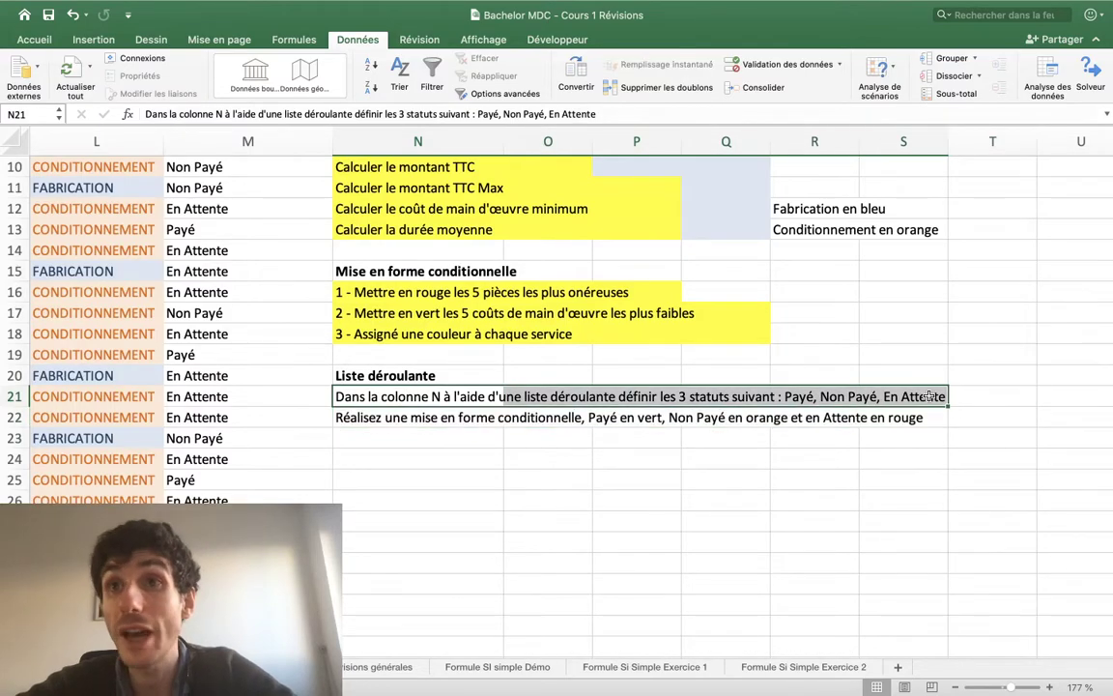
pyautogui.click(44, 41)
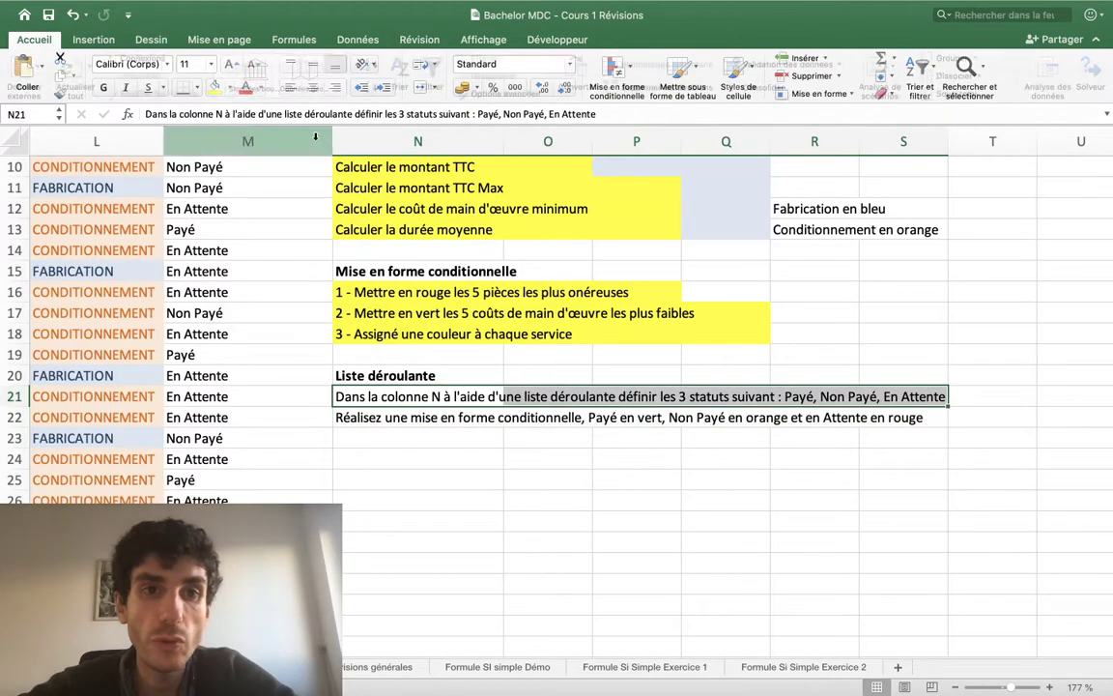
pyautogui.click(212, 87)
# Step: Select the conditional formatting instruction across N22:S22
pyautogui.scroll(2, 433, 336)
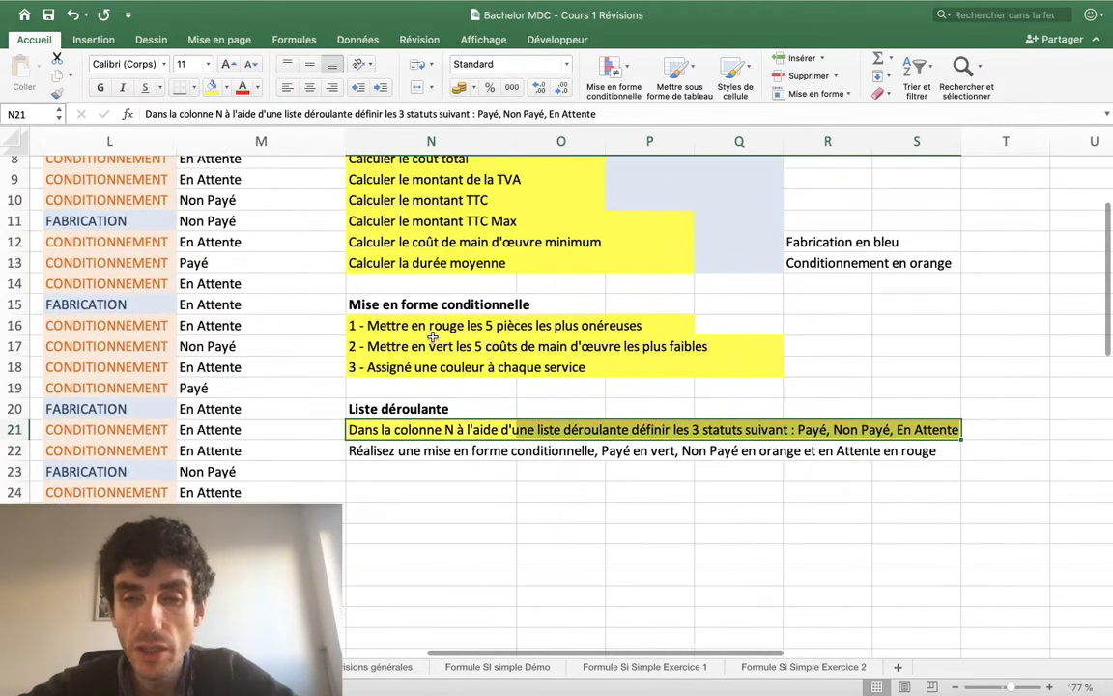
pyautogui.scroll(2, 433, 335)
pyautogui.scroll(-4, 433, 337)
pyautogui.hscroll(-1, 433, 337)
pyautogui.scroll(-1, 433, 337)
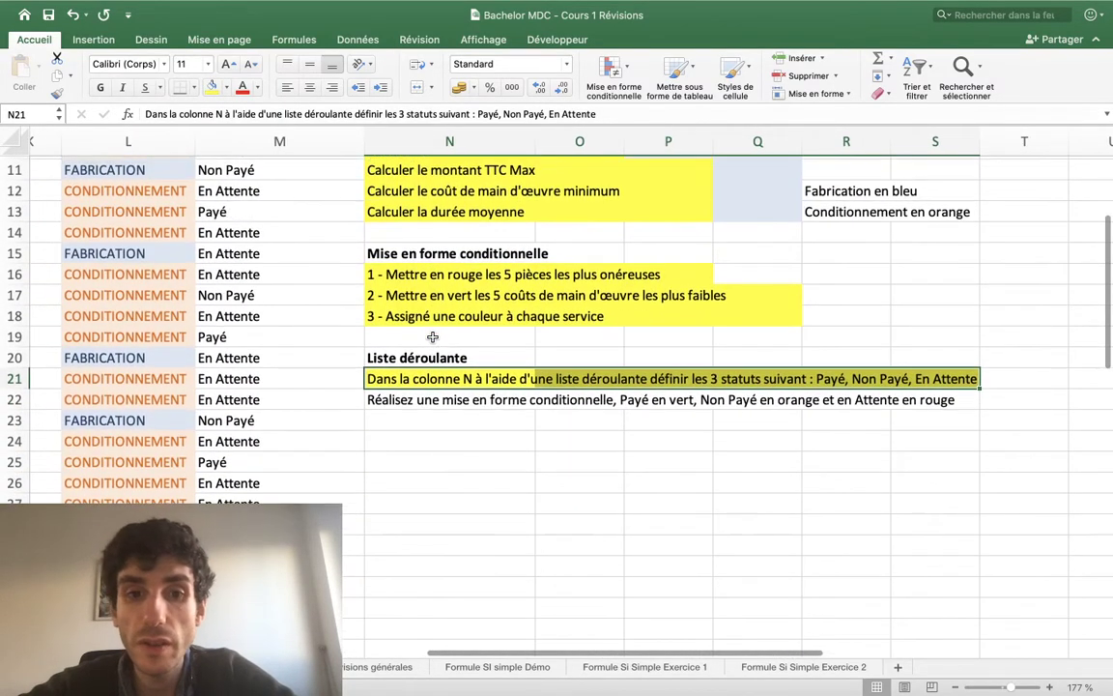
pyautogui.moveTo(409, 397); pyautogui.dragTo(916, 397)
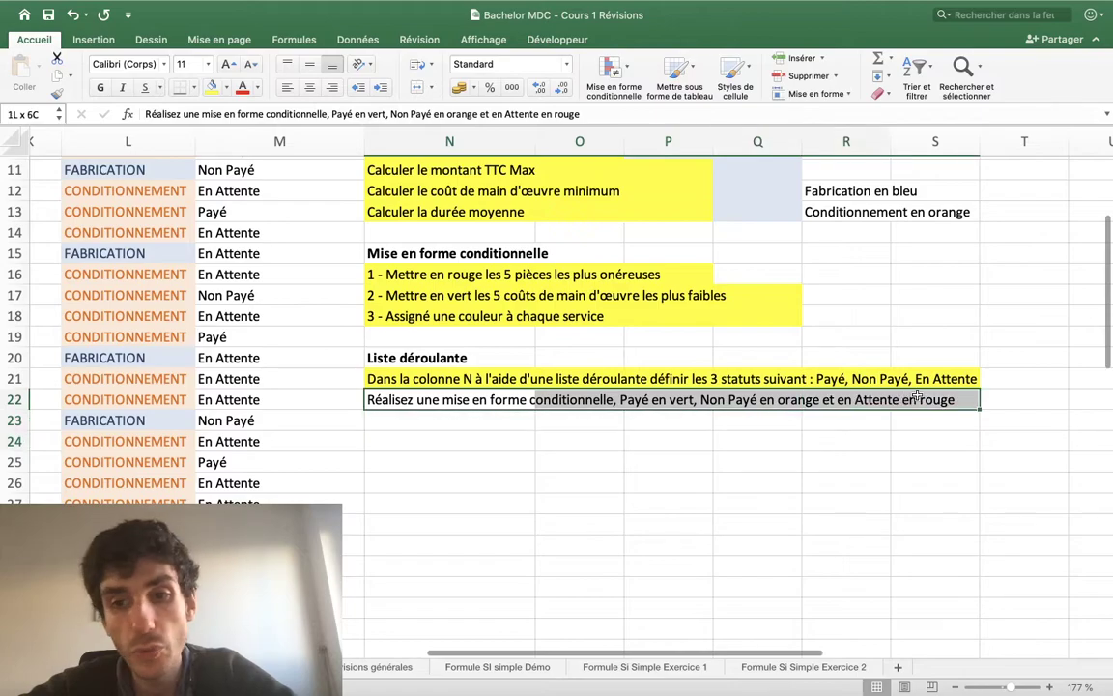
pyautogui.scroll(5, 749, 454)
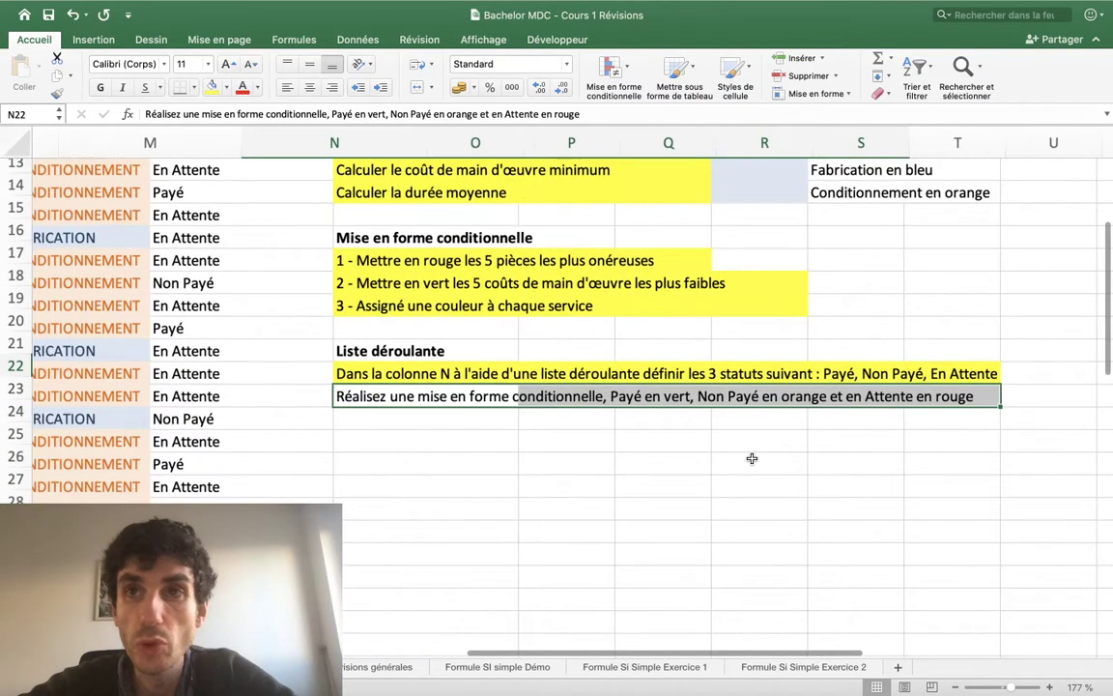
pyautogui.scroll(-2, 748, 431)
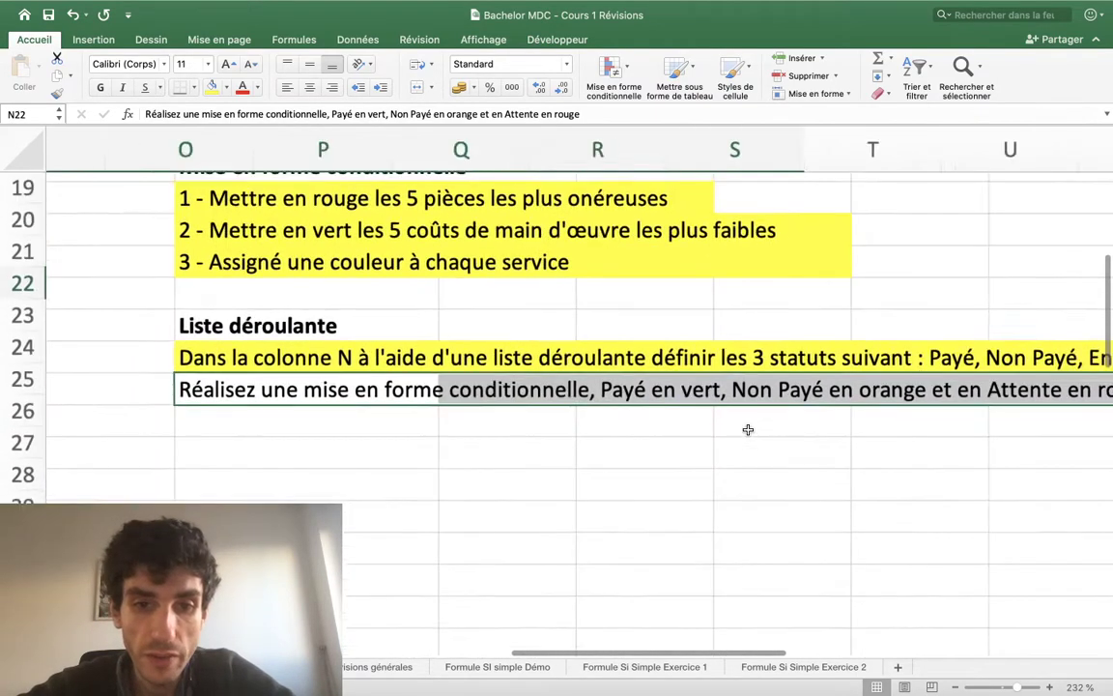
pyautogui.scroll(4, 748, 430)
pyautogui.hscroll(-3, 749, 430)
pyautogui.scroll(5, 749, 430)
pyautogui.scroll(5, 749, 431)
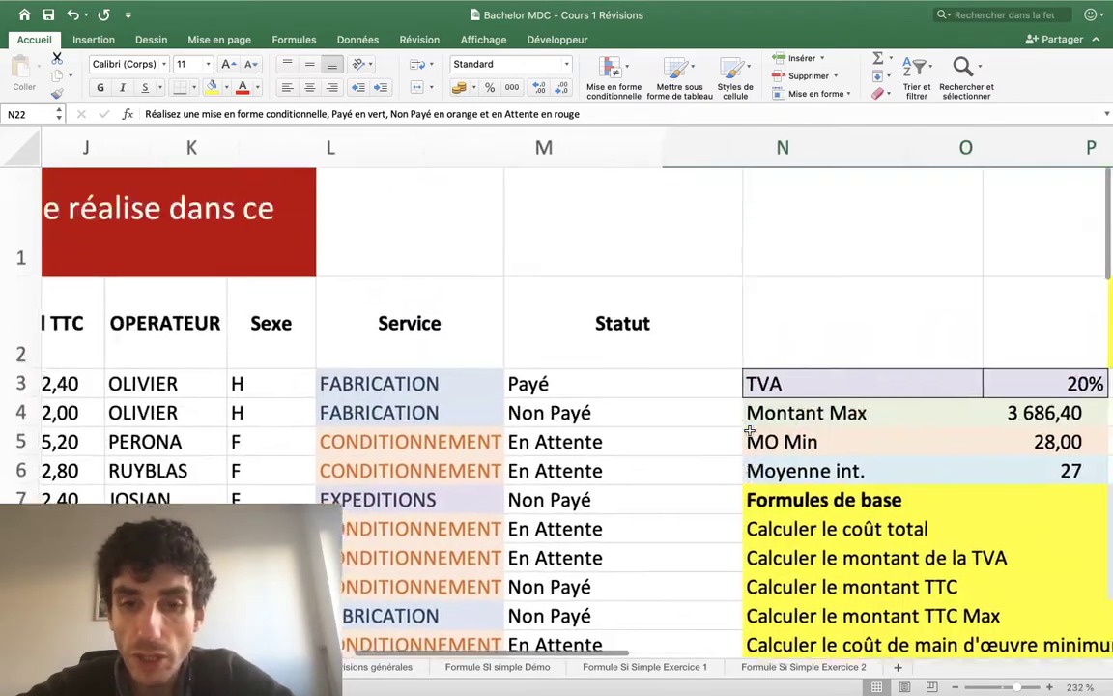
pyautogui.hscroll(-2, 749, 430)
pyautogui.hscroll(1, 749, 430)
pyautogui.scroll(-2, 749, 430)
pyautogui.scroll(-5, 749, 430)
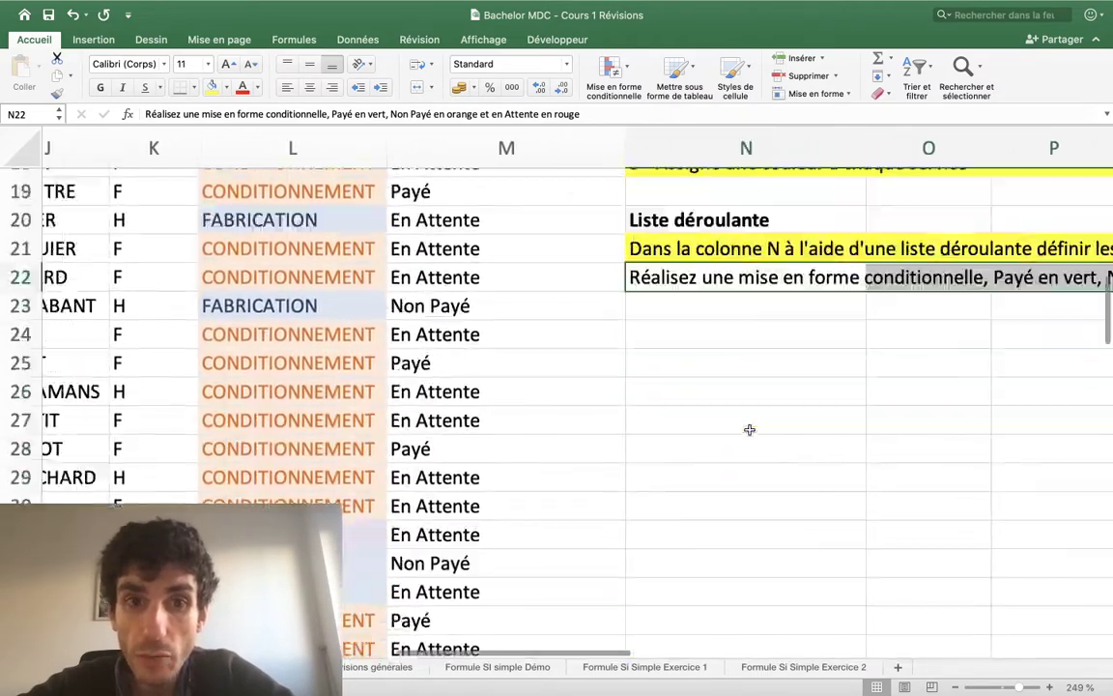
pyautogui.scroll(-4, 749, 430)
pyautogui.scroll(-3, 749, 430)
pyautogui.scroll(-6, 750, 430)
pyautogui.scroll(10, 749, 430)
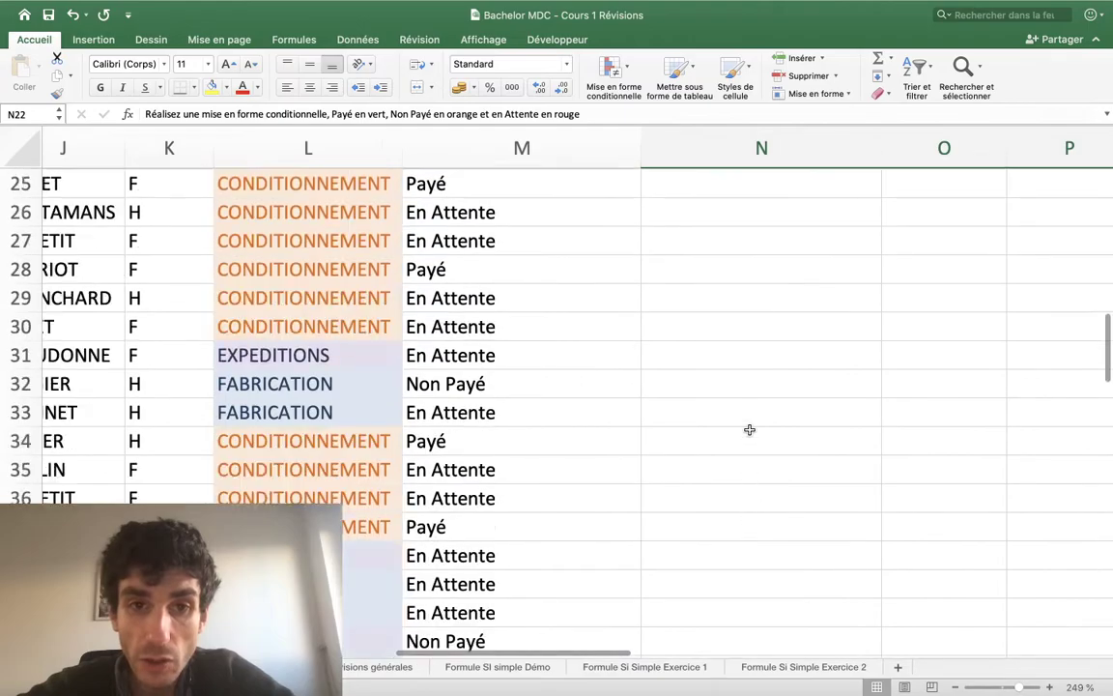
pyautogui.scroll(7, 744, 430)
pyautogui.scroll(2, 734, 429)
pyautogui.hscroll(-1, 729, 428)
pyautogui.scroll(-5, 548, 483)
pyautogui.scroll(2, 548, 483)
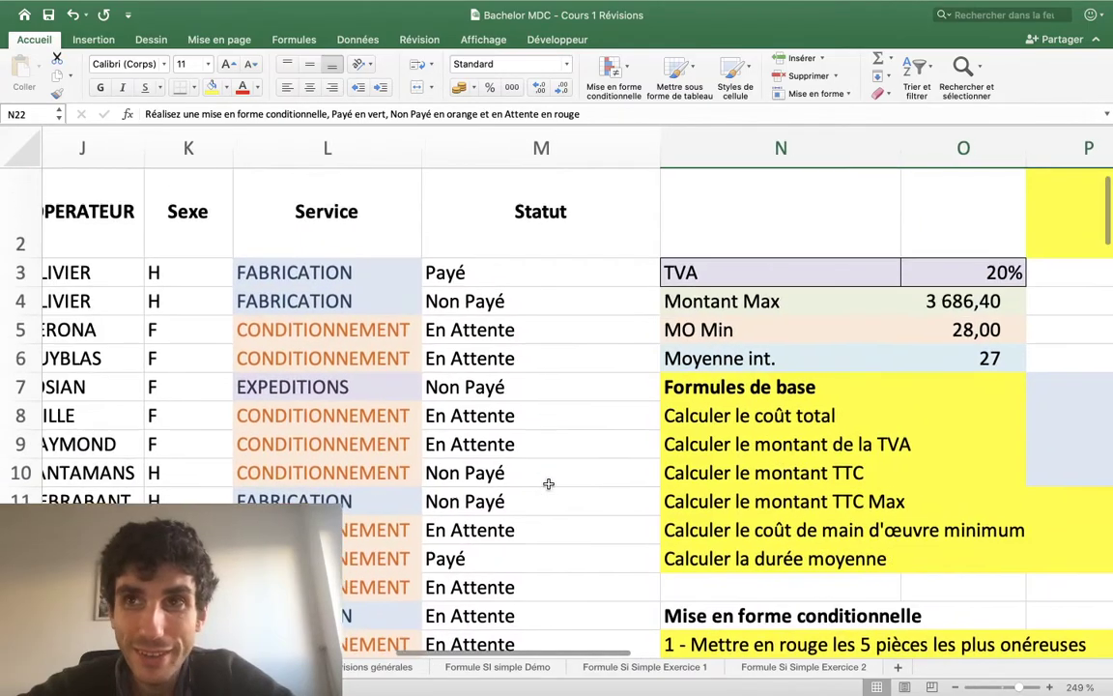
pyautogui.scroll(-5, 447, 307)
pyautogui.scroll(-3, 448, 308)
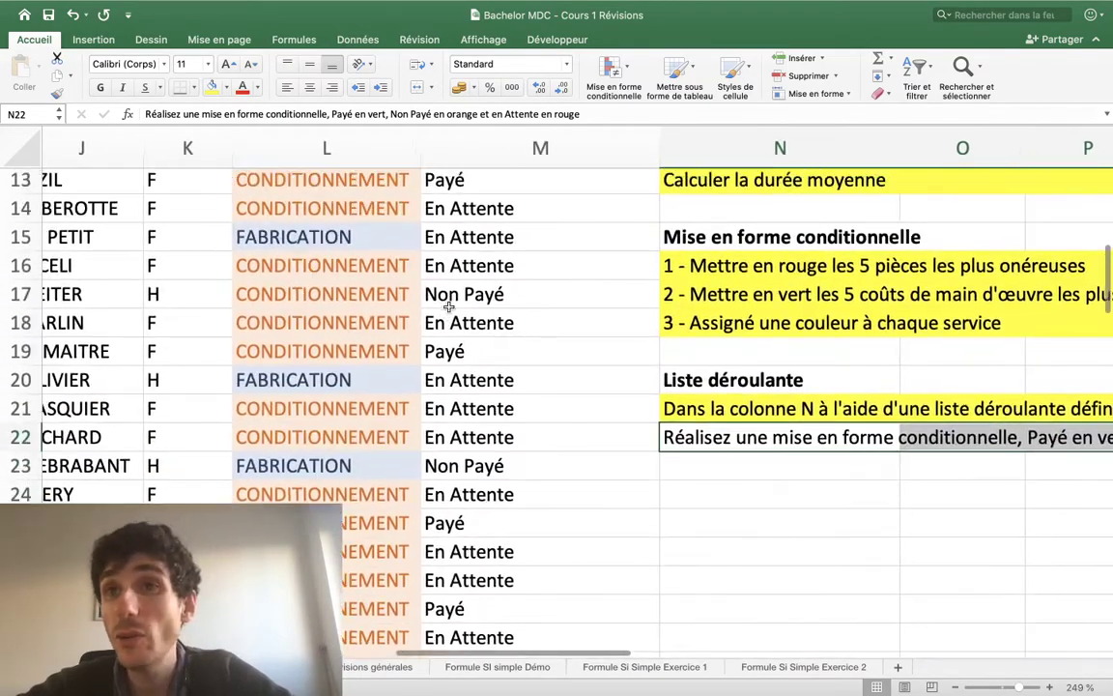
pyautogui.scroll(8, 447, 307)
pyautogui.scroll(-1, 447, 306)
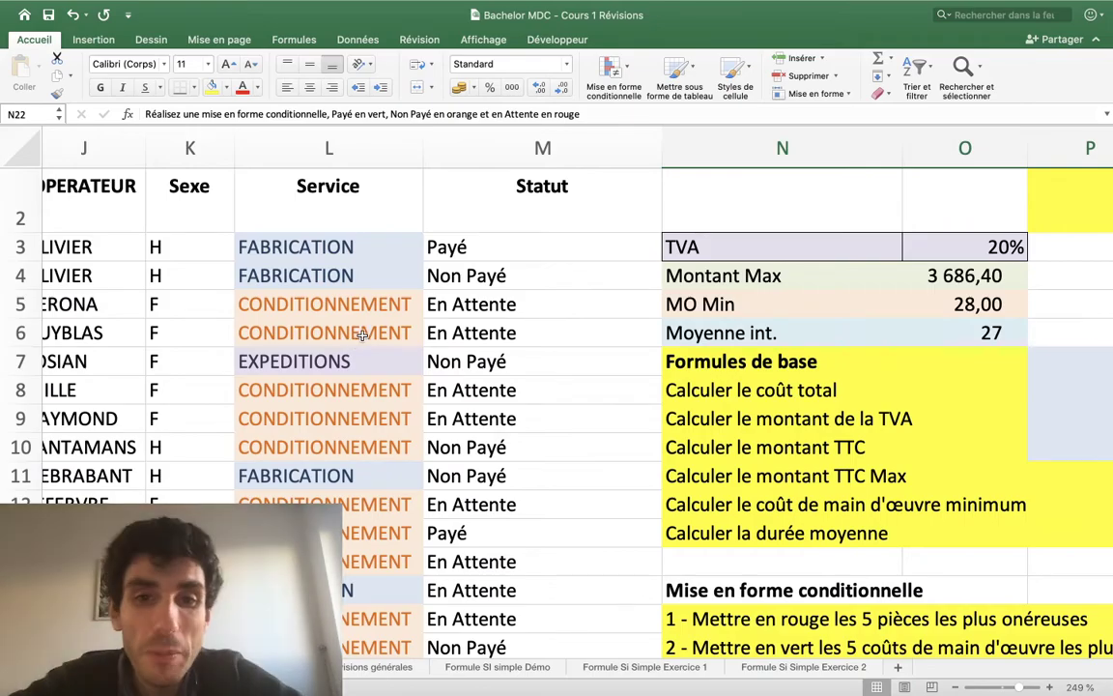
pyautogui.scroll(-2, 522, 295)
pyautogui.hscroll(2, 522, 295)
pyautogui.scroll(-5, 522, 295)
pyautogui.hscroll(2, 522, 295)
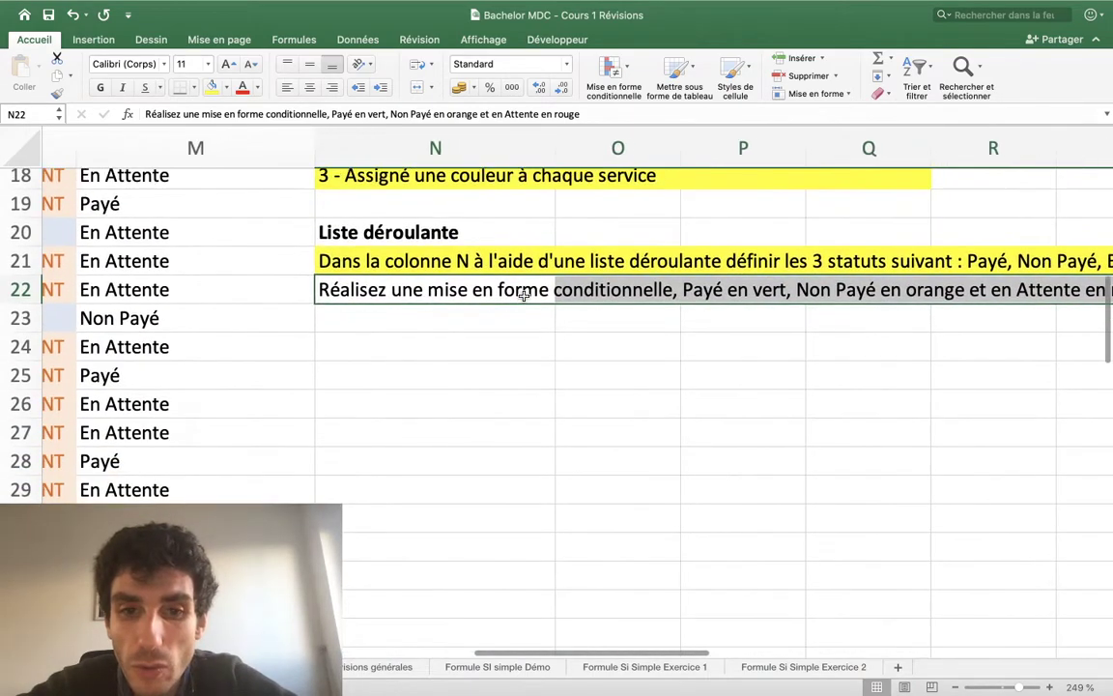
pyautogui.scroll(1, 522, 299)
pyautogui.scroll(2, 523, 298)
pyautogui.hscroll(-3, 523, 298)
pyautogui.scroll(2, 523, 299)
pyautogui.scroll(9, 527, 293)
pyautogui.hscroll(1, 527, 293)
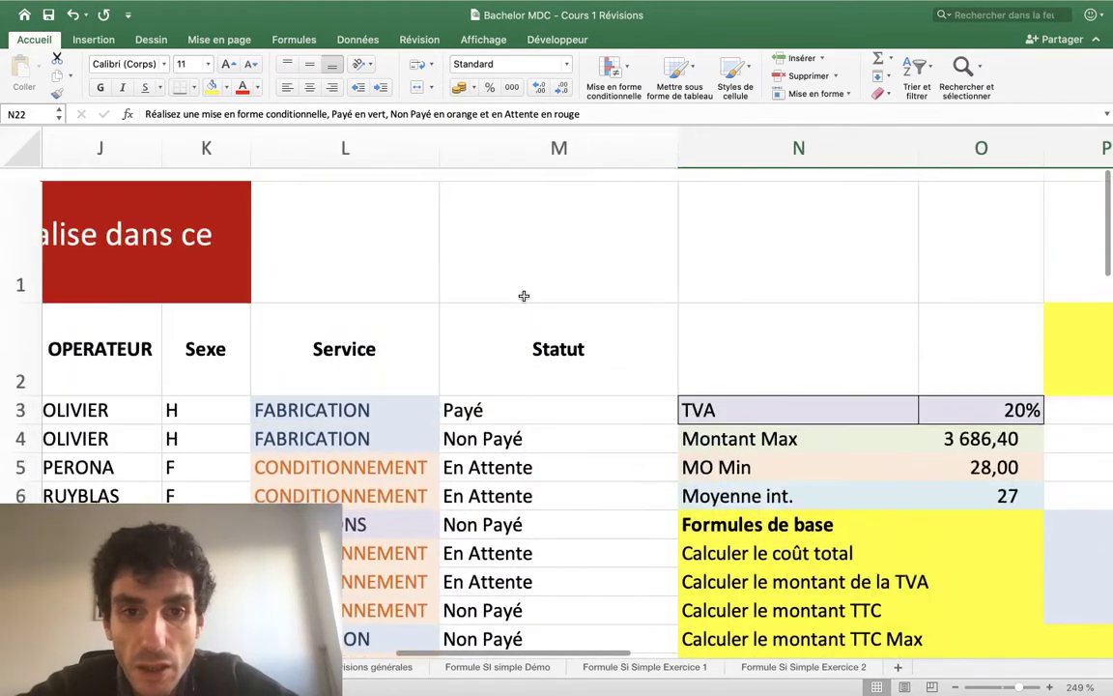
pyautogui.scroll(-2, 530, 293)
pyautogui.scroll(-2, 522, 285)
pyautogui.scroll(3, 503, 228)
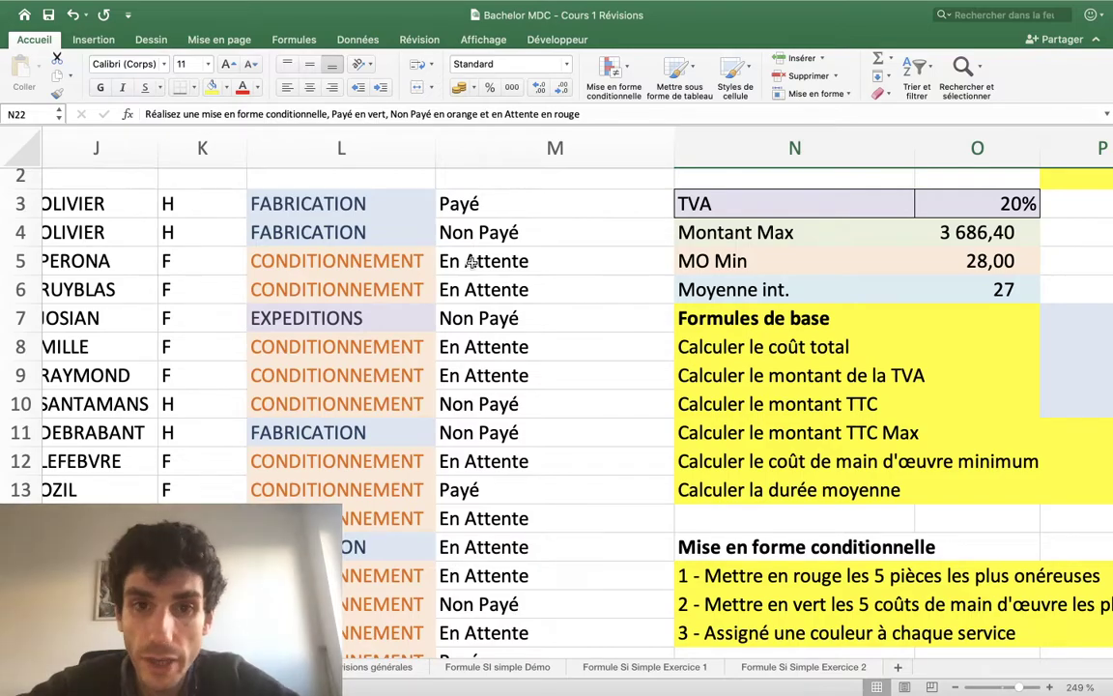
# Step: Select the Statut range from Payé in M3 down to the last filled row with Ctrl+Shift+Down
pyautogui.scroll(1, 470, 261)
pyautogui.click(473, 239)
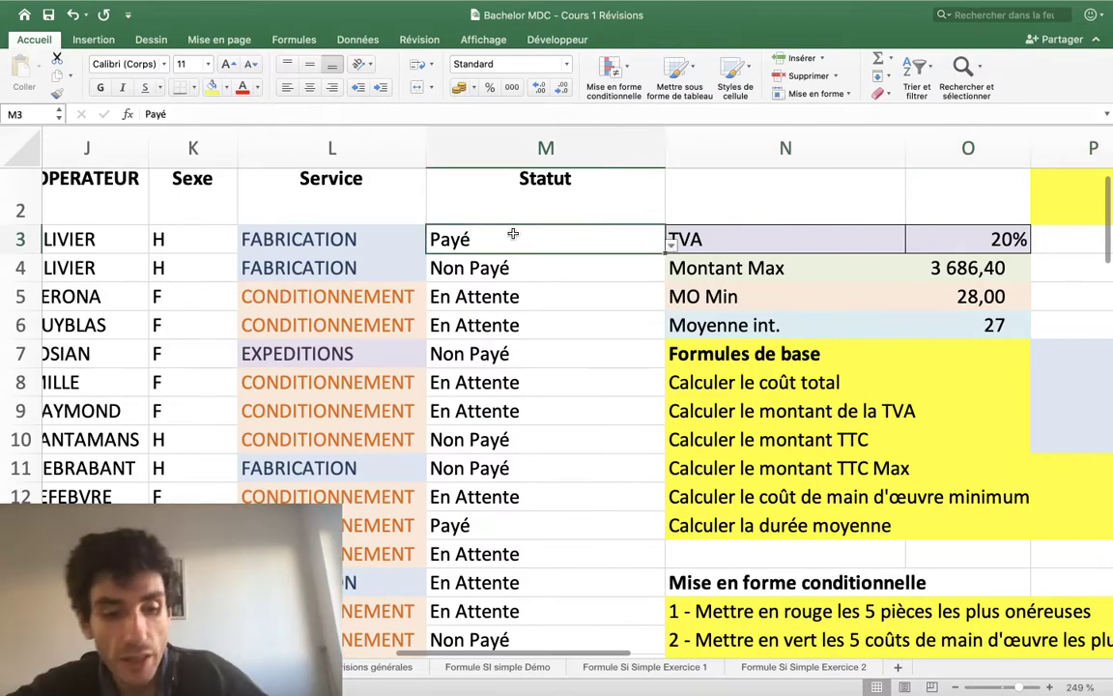
pyautogui.hotkey('ctrl', 'shift', 'Down')
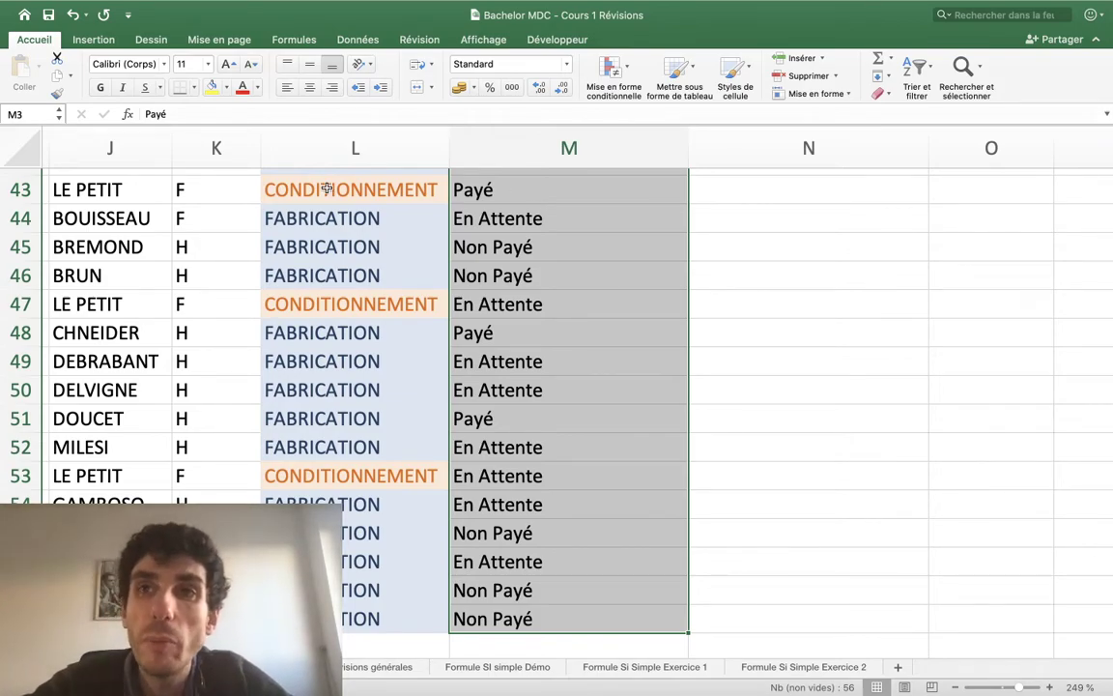
pyautogui.scroll(5, 566, 448)
pyautogui.scroll(10, 566, 447)
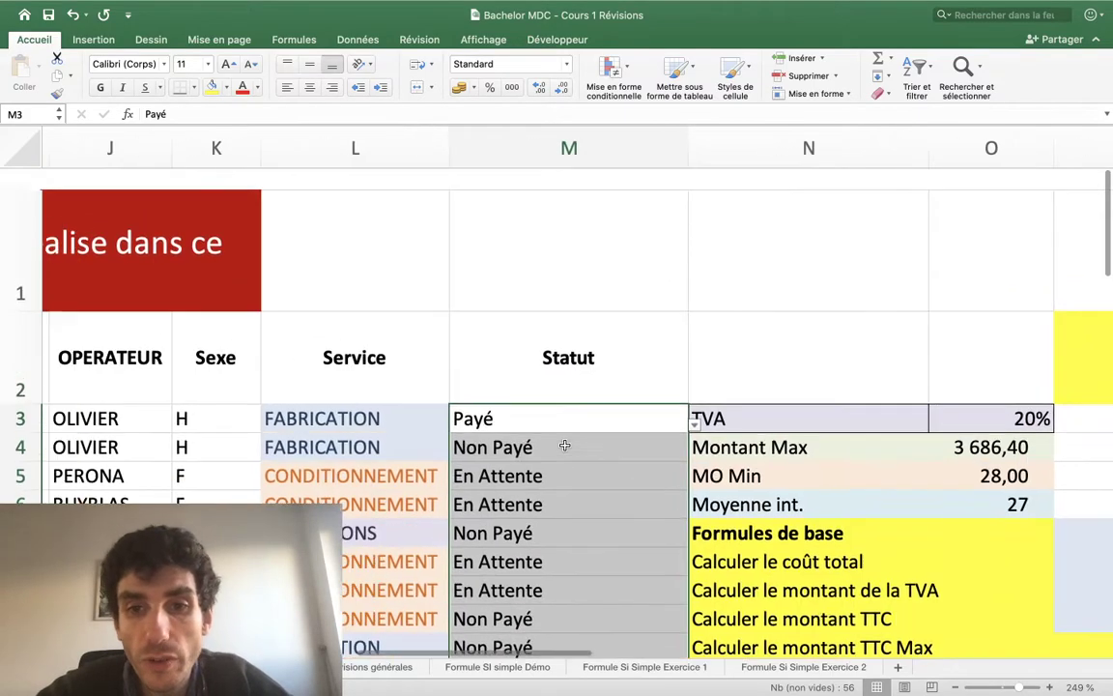
pyautogui.scroll(-2, 565, 445)
pyautogui.scroll(-1, 565, 444)
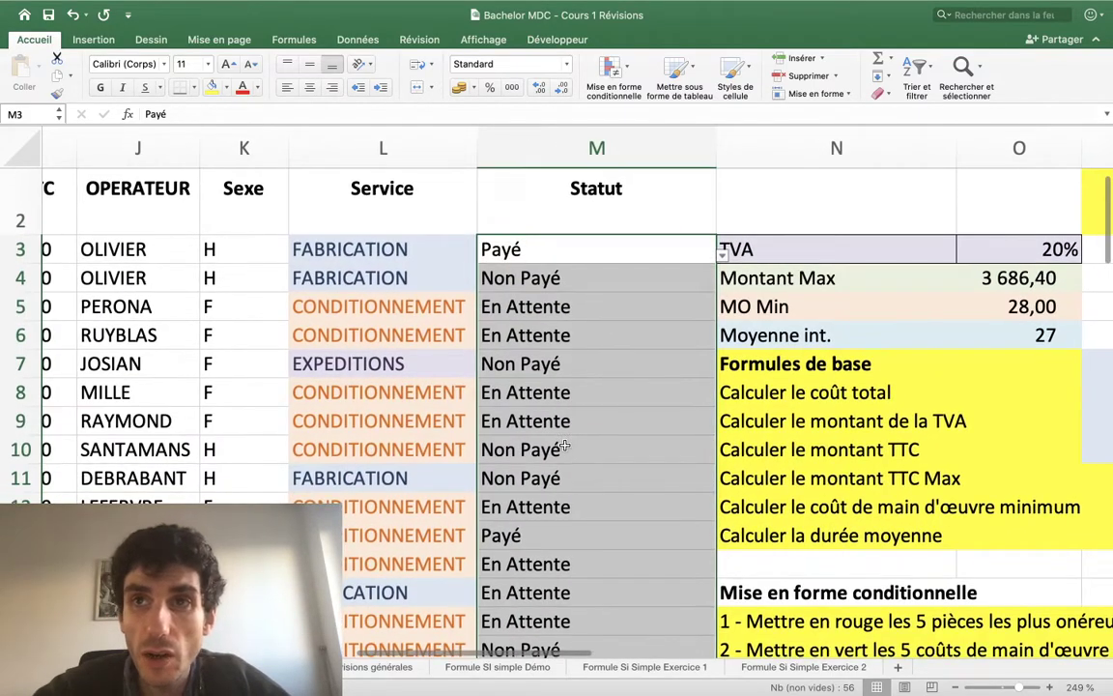
pyautogui.scroll(-3, 567, 443)
pyautogui.scroll(-2, 566, 444)
pyautogui.scroll(1, 566, 444)
pyautogui.scroll(5, 566, 445)
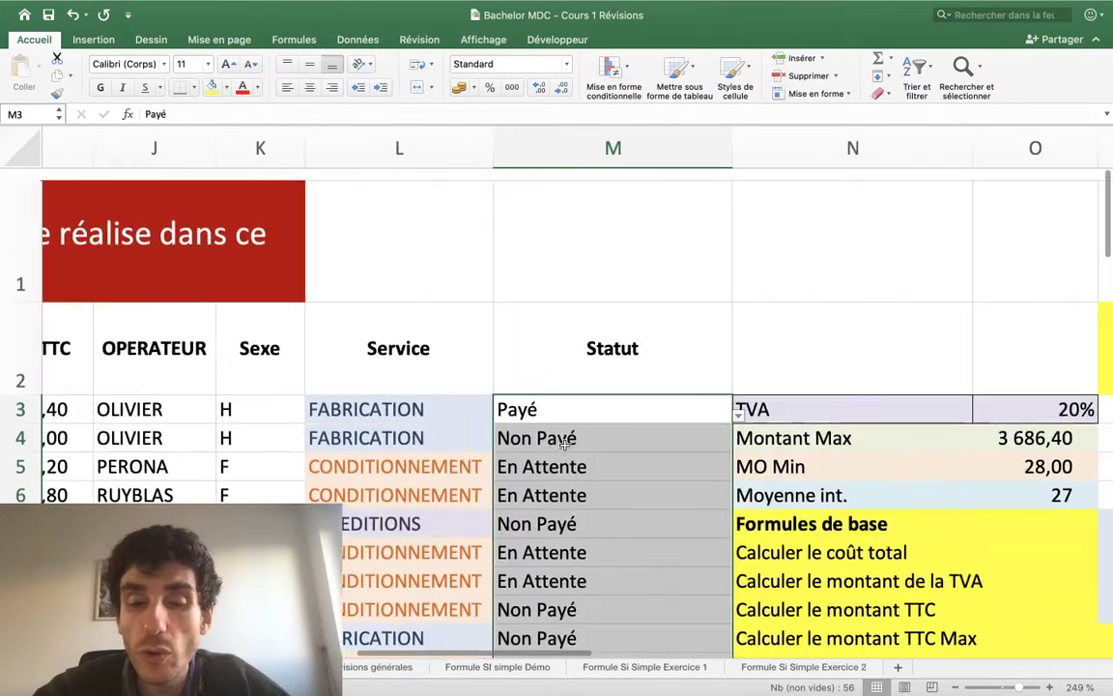
pyautogui.scroll(-2, 565, 445)
pyautogui.scroll(-1, 565, 446)
pyautogui.scroll(1, 565, 444)
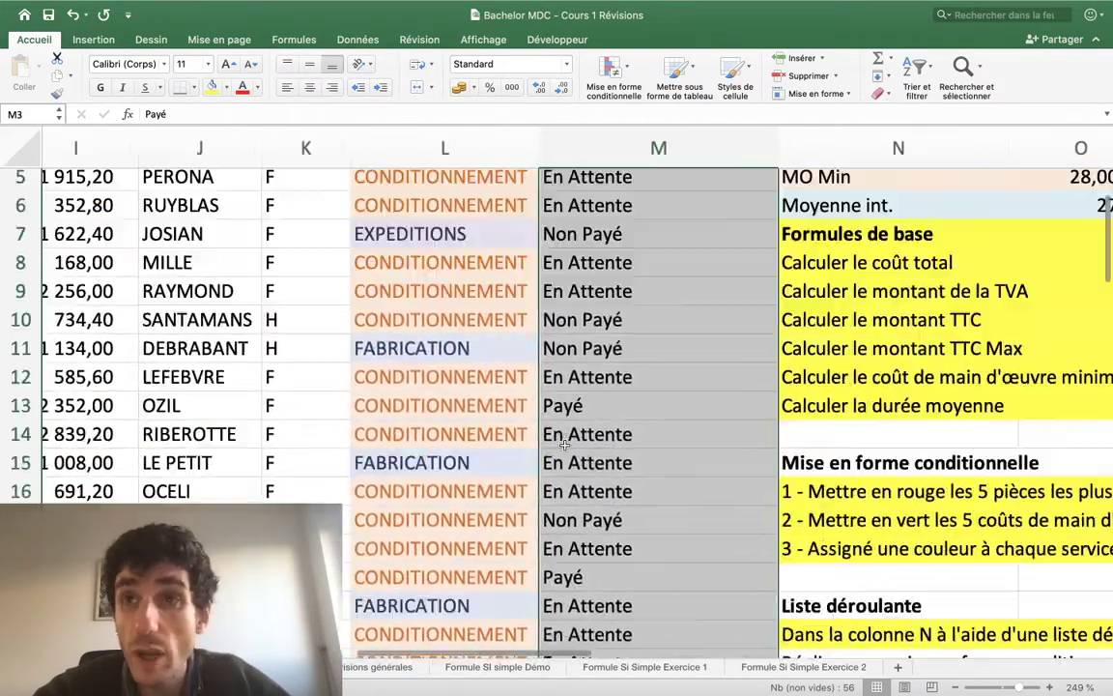
pyautogui.scroll(-10, 566, 443)
pyautogui.scroll(5, 565, 444)
pyautogui.scroll(5, 566, 445)
pyautogui.hscroll(-1, 565, 445)
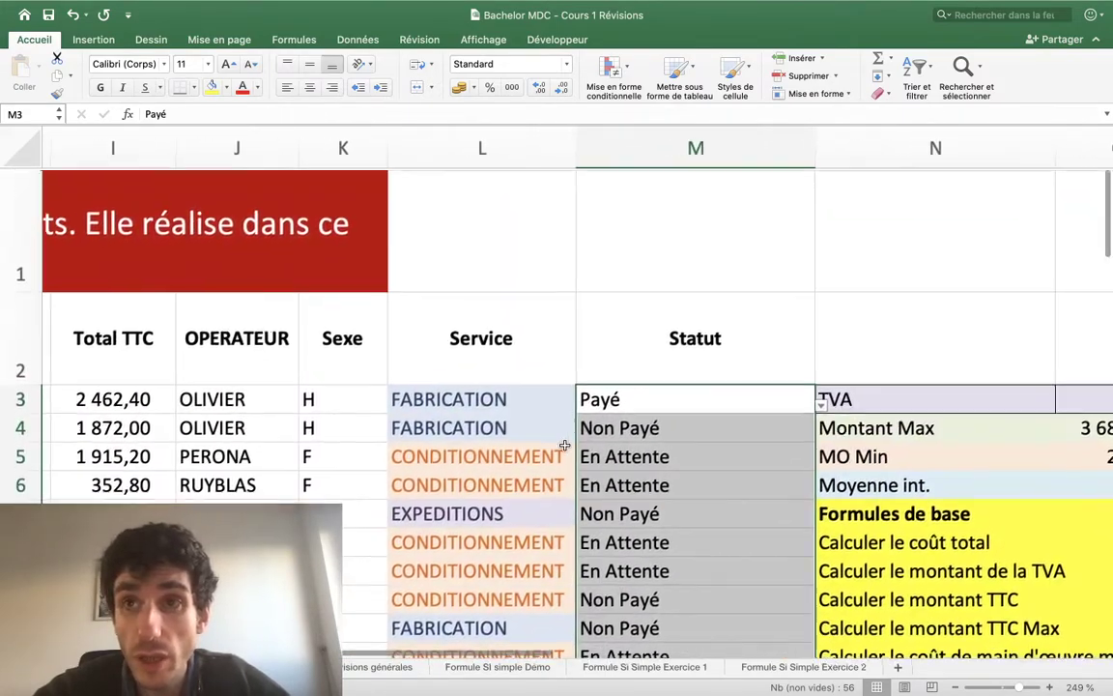
pyautogui.scroll(-2, 566, 446)
pyautogui.scroll(-1, 567, 445)
pyautogui.scroll(-6, 566, 445)
pyautogui.scroll(-5, 566, 445)
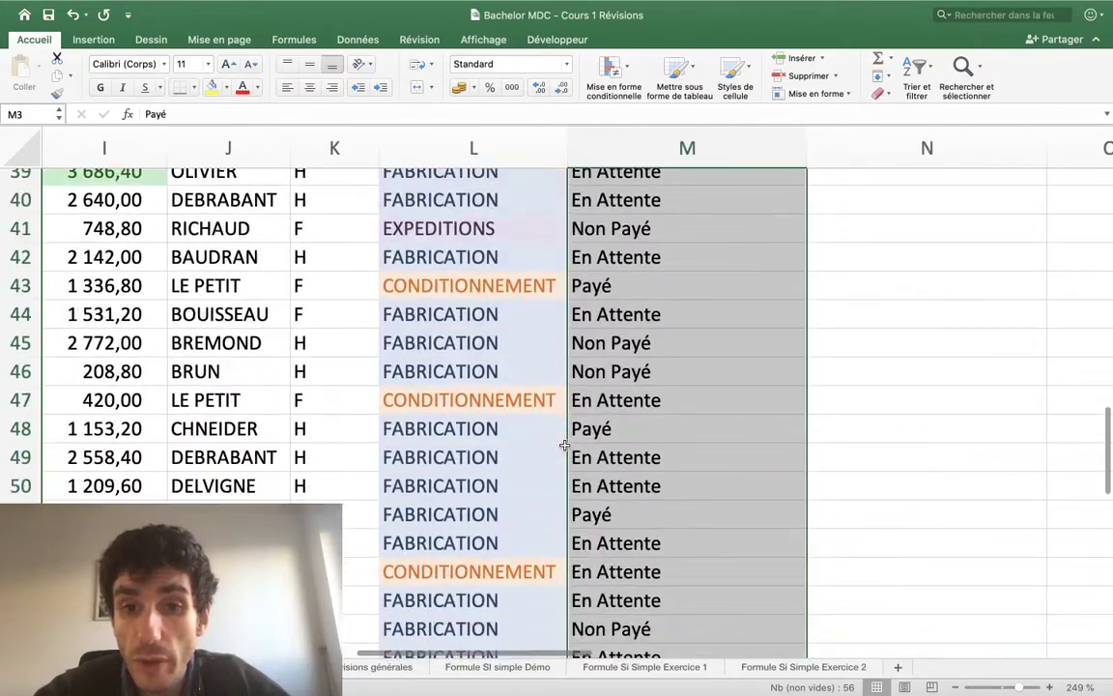
pyautogui.scroll(-5, 566, 445)
pyautogui.scroll(10, 566, 446)
pyautogui.scroll(5, 565, 445)
# Step: Add an Égal à rule giving Payé cells Remplissage vert avec texte vert foncé
pyautogui.click(610, 65)
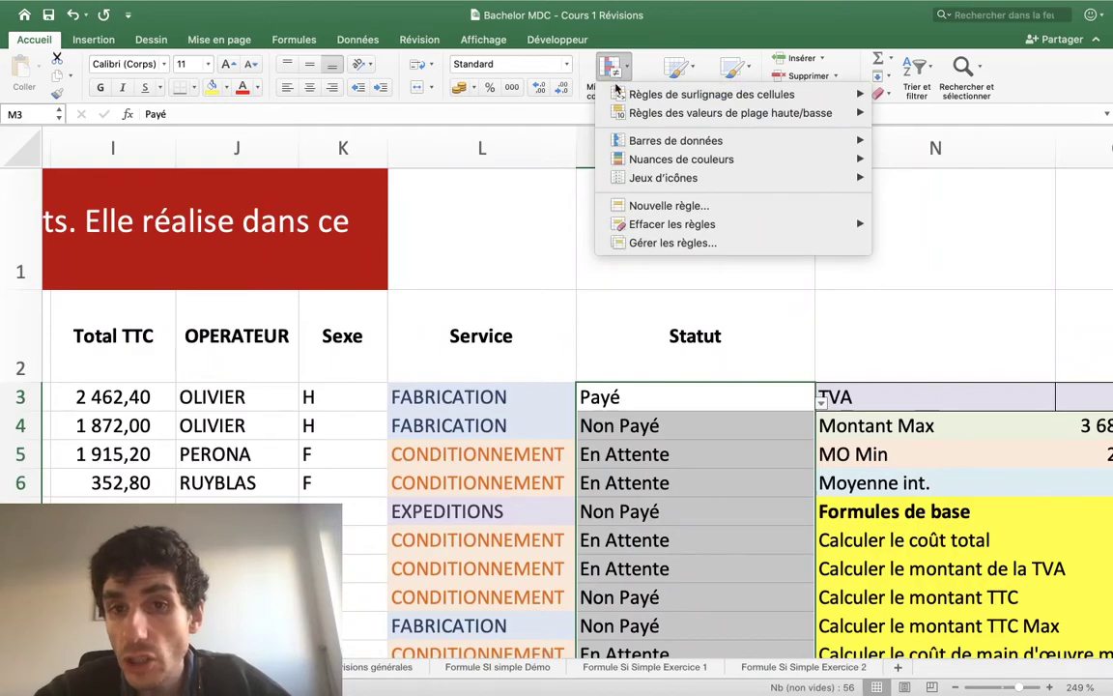
pyautogui.moveTo(624, 102)
pyautogui.moveTo(626, 106)
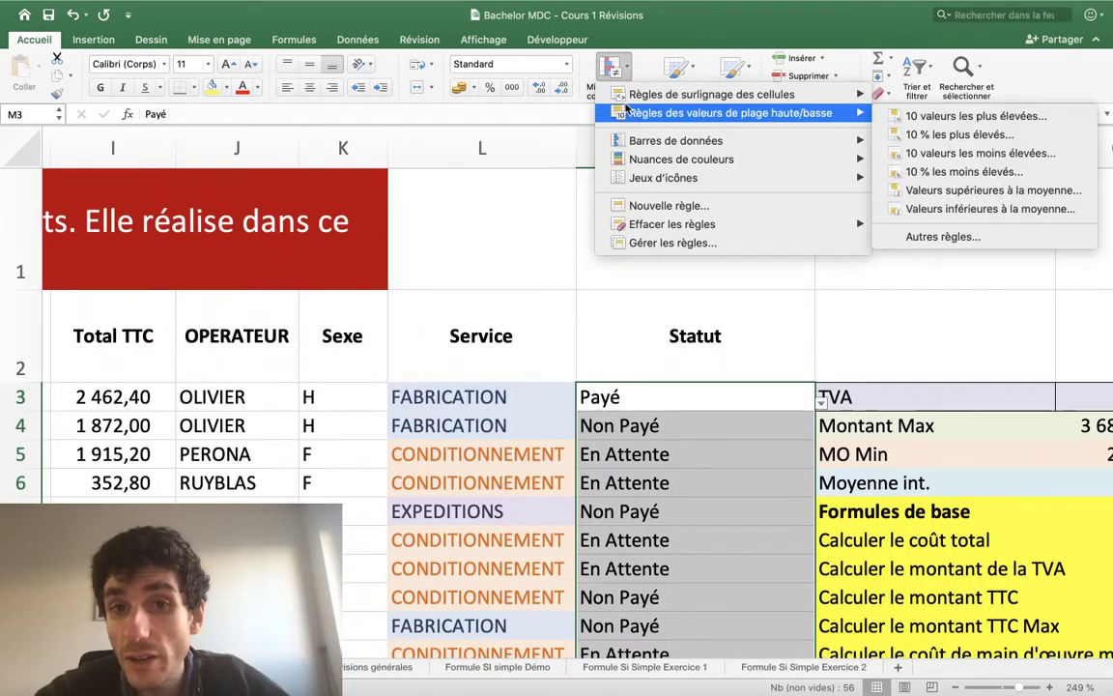
pyautogui.moveTo(740, 94)
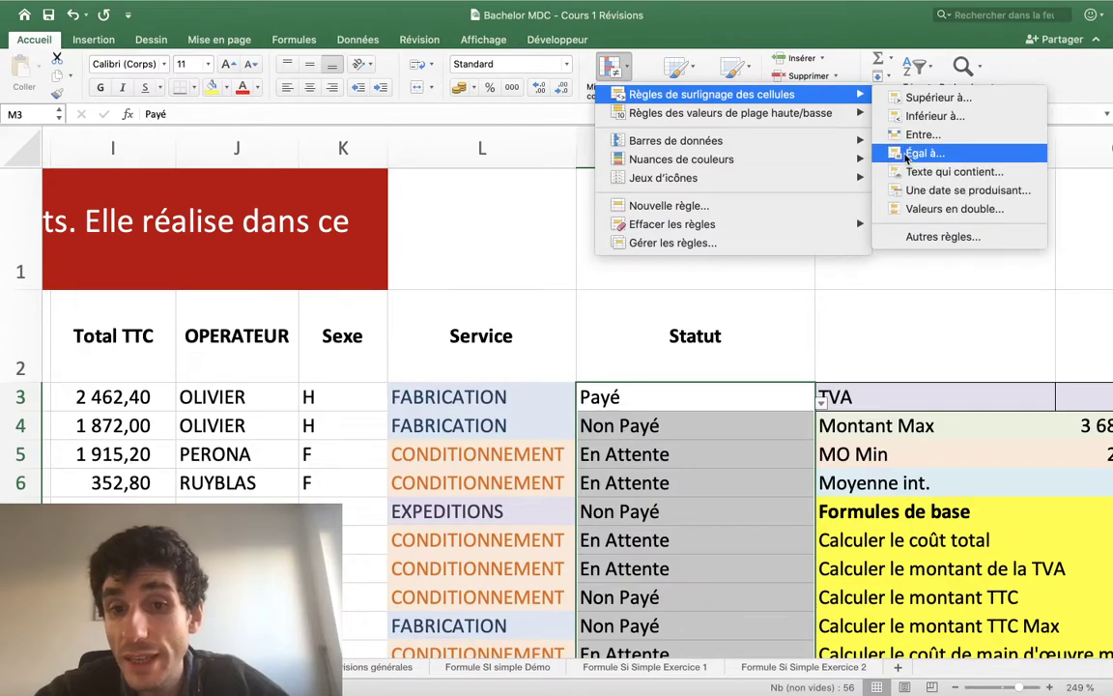
pyautogui.click(919, 153)
pyautogui.write('P')
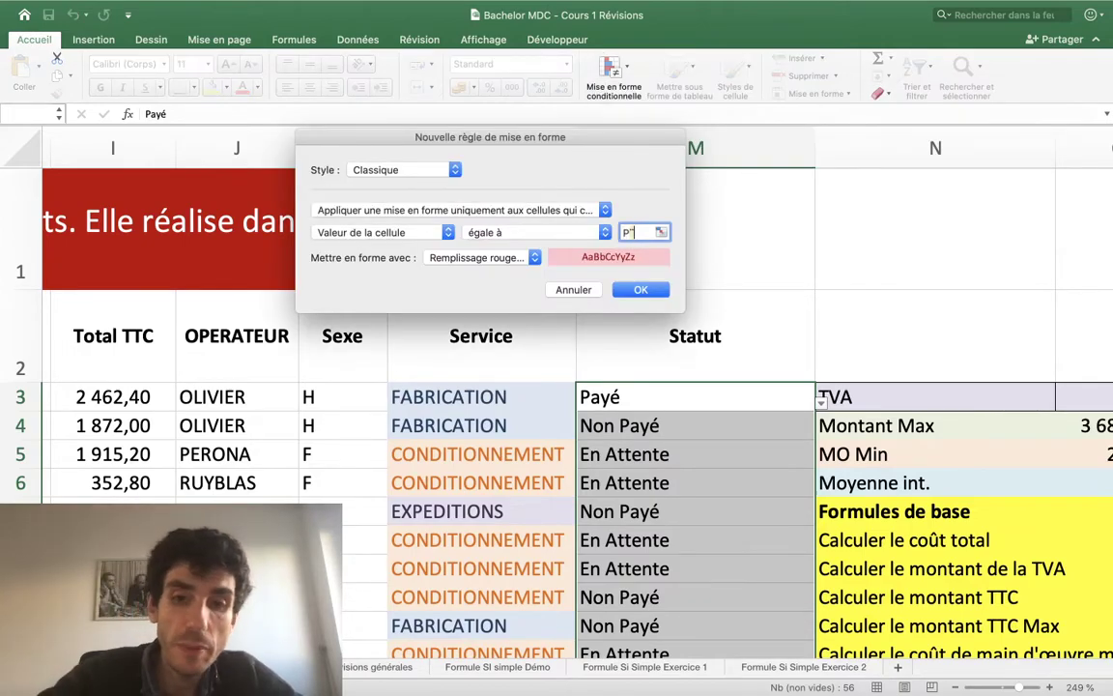
pyautogui.write('ayé')
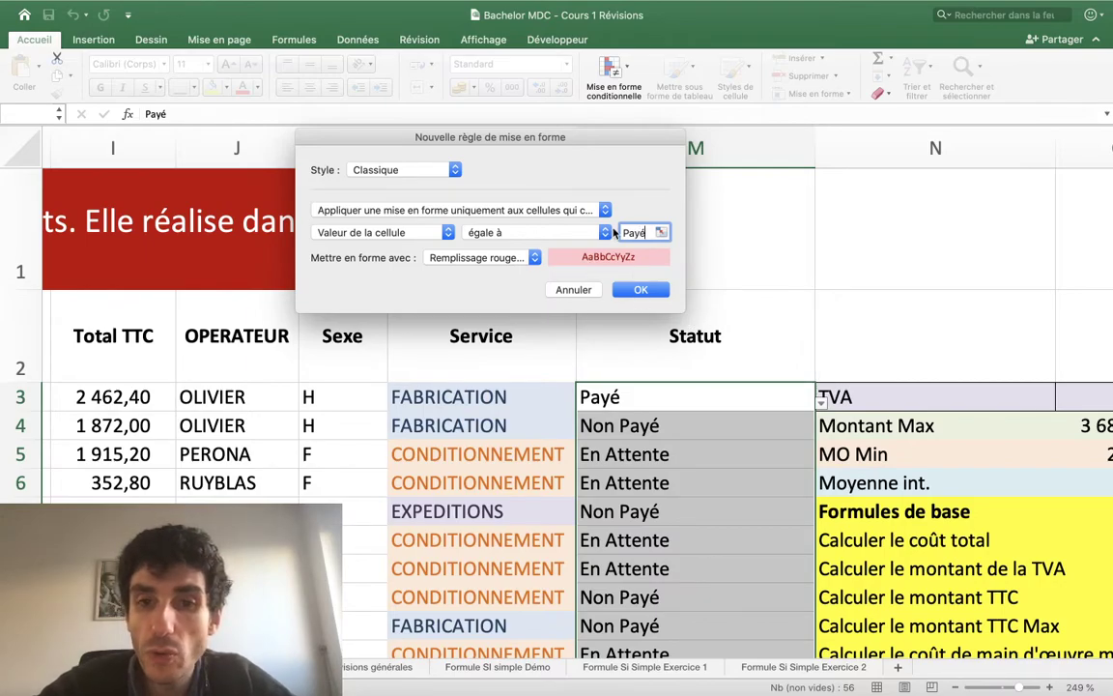
pyautogui.click(458, 257)
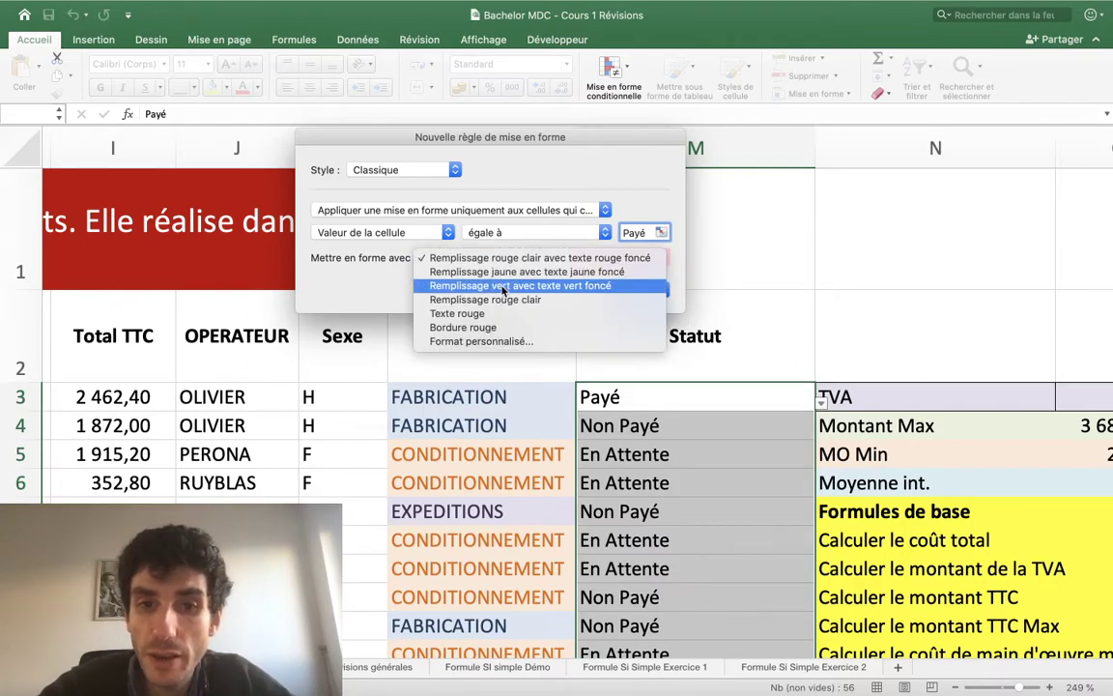
pyautogui.click(503, 285)
pyautogui.click(640, 289)
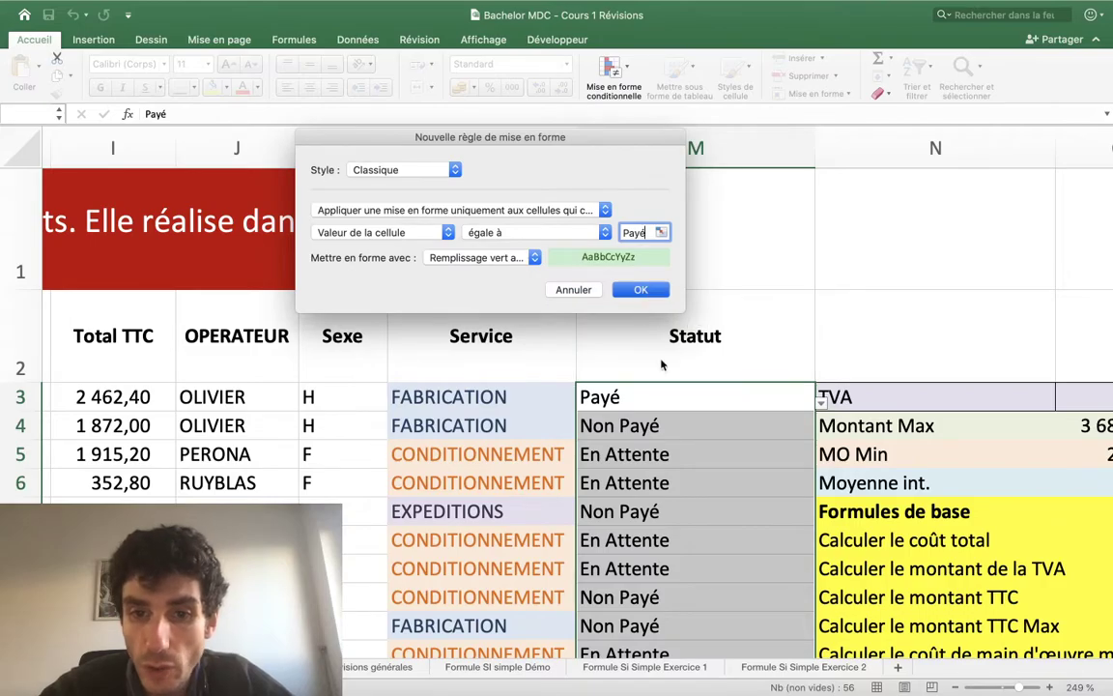
pyautogui.scroll(-10, 698, 456)
pyautogui.scroll(-5, 698, 456)
pyautogui.scroll(-3, 698, 456)
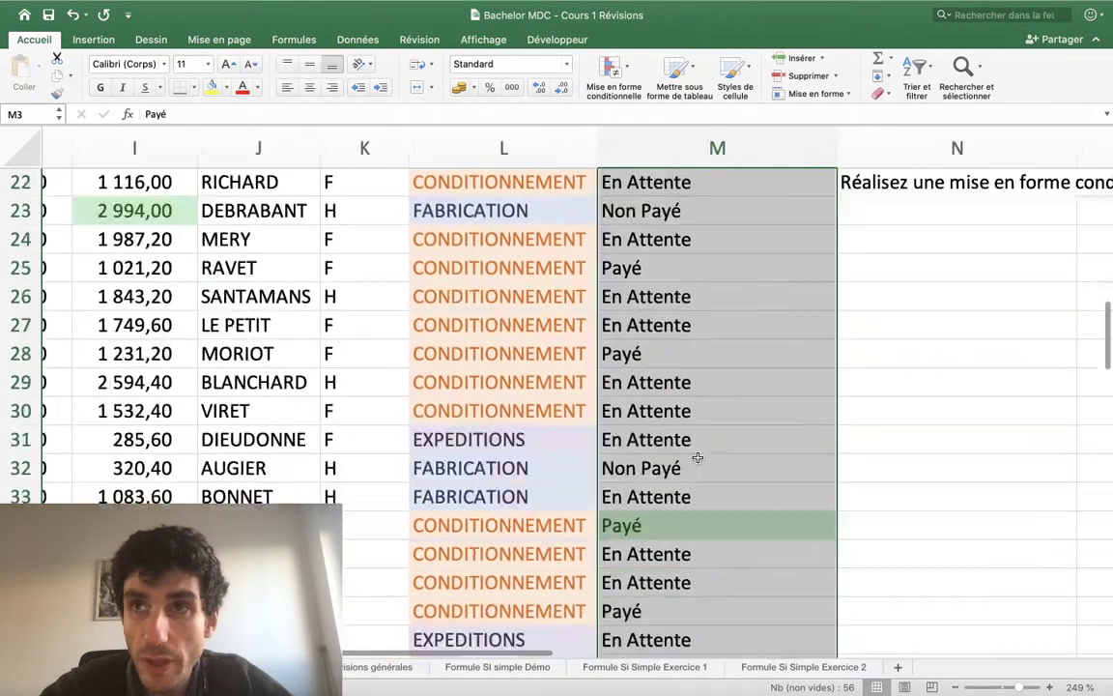
pyautogui.scroll(15, 698, 456)
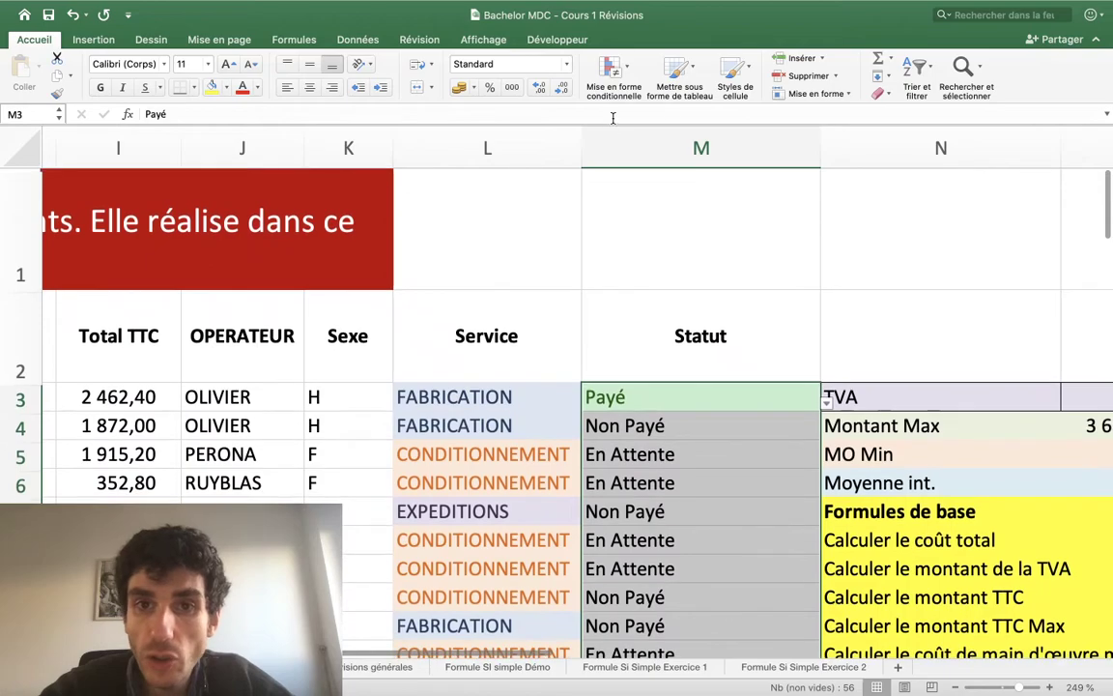
# Step: Add an Égal à rule for Non Payé, keeping the default light red fill with dark red text
pyautogui.click(603, 84)
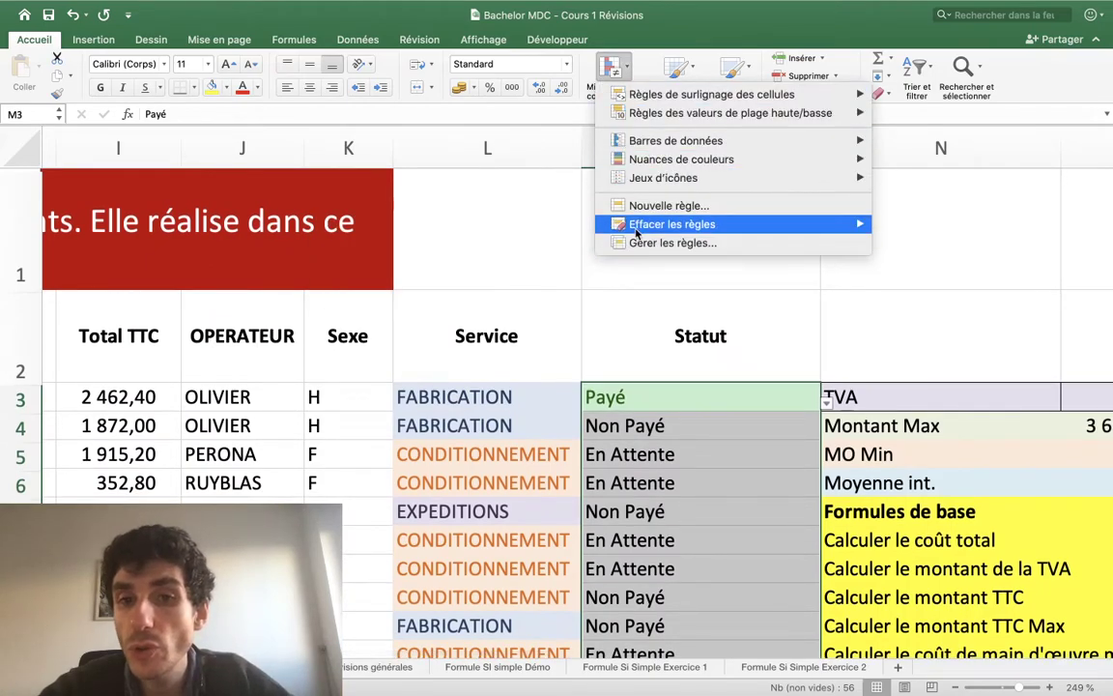
pyautogui.moveTo(645, 114)
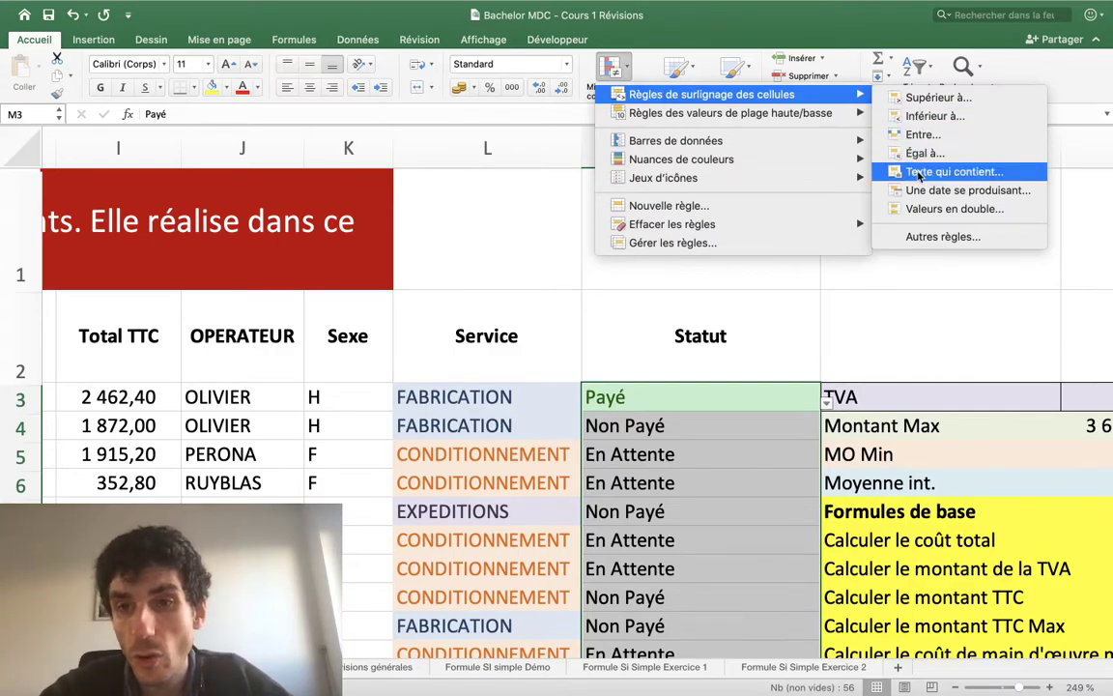
pyautogui.click(915, 155)
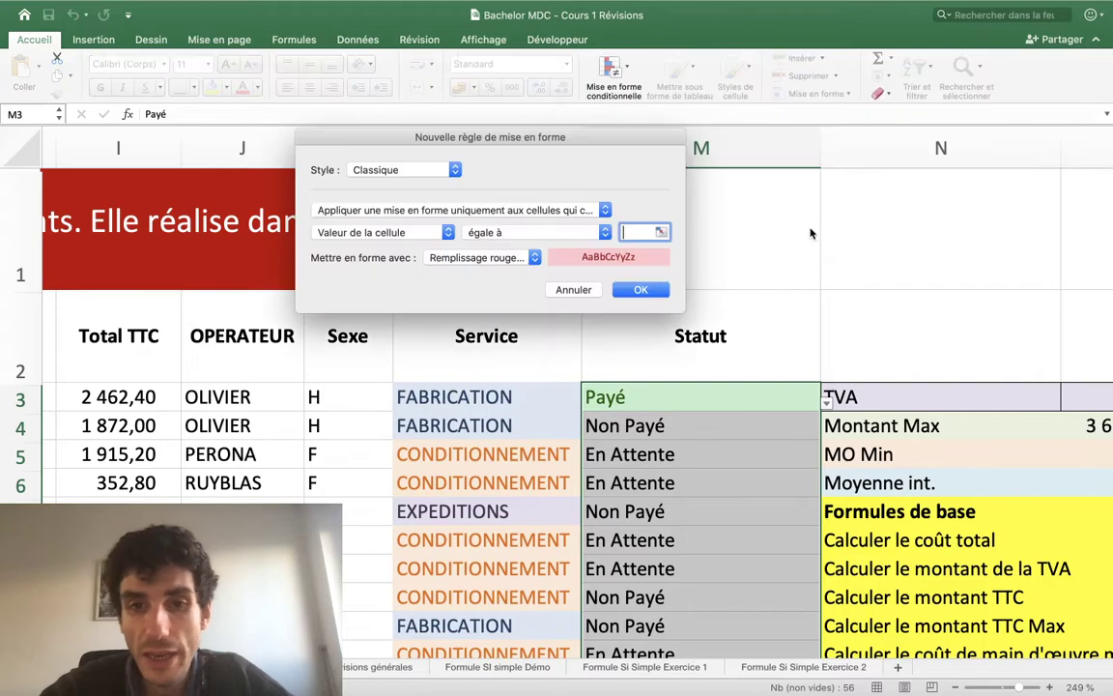
pyautogui.write('N')
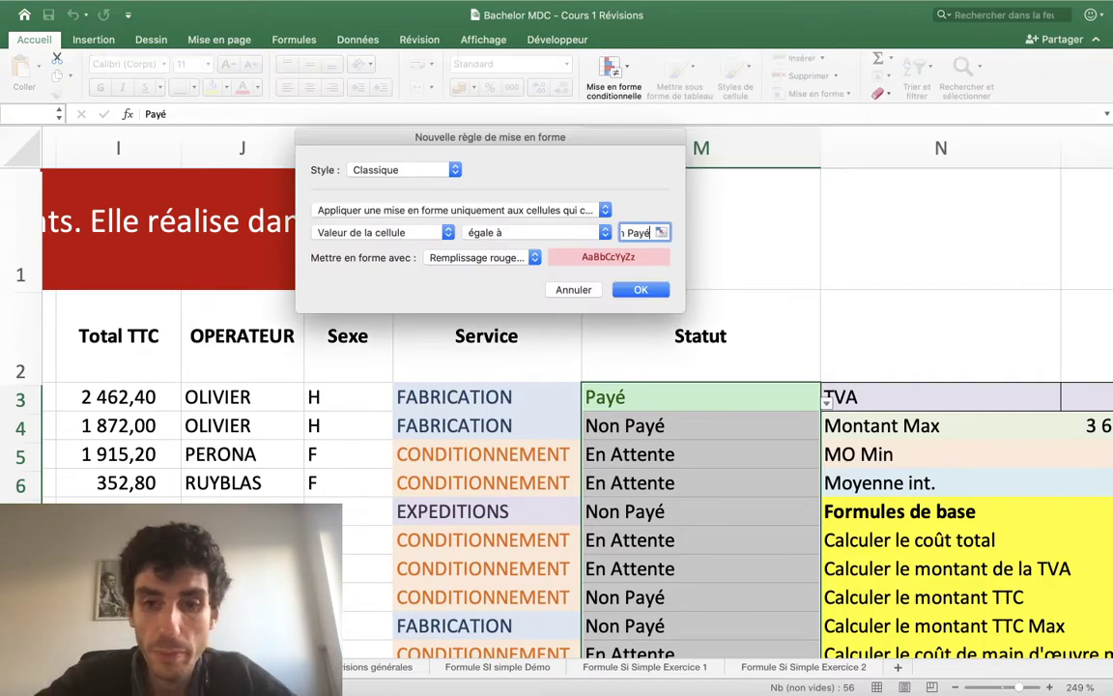
pyautogui.click(626, 288)
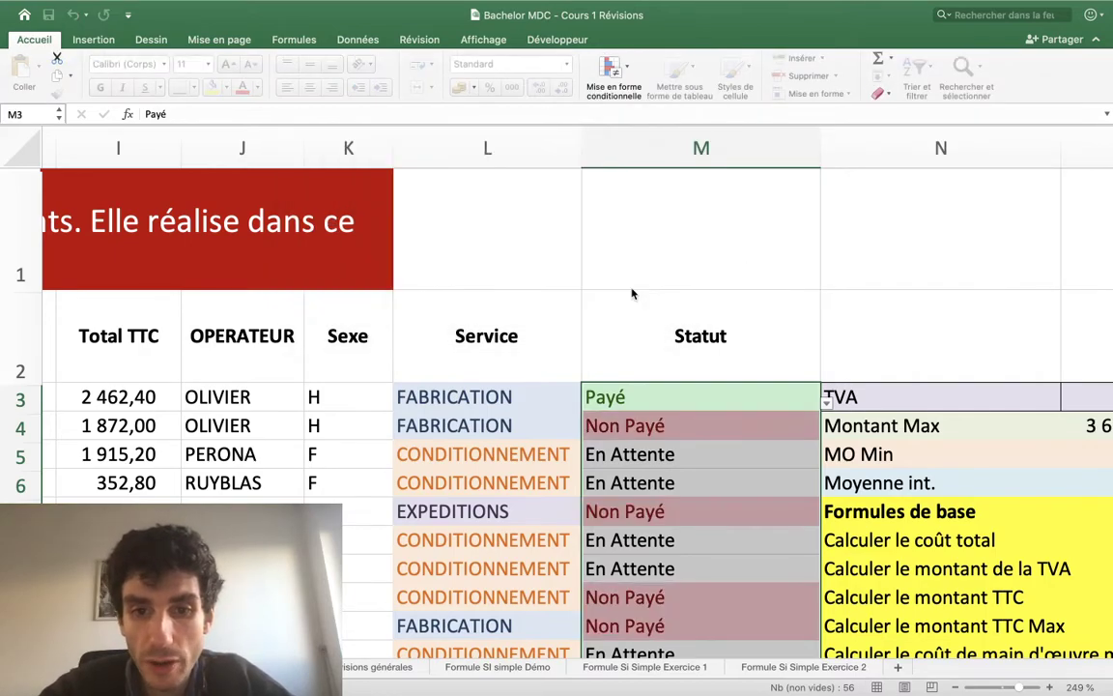
# Step: Add an Égal à rule giving En Attente cells Remplissage jaune avec texte jaune foncé
pyautogui.click(622, 71)
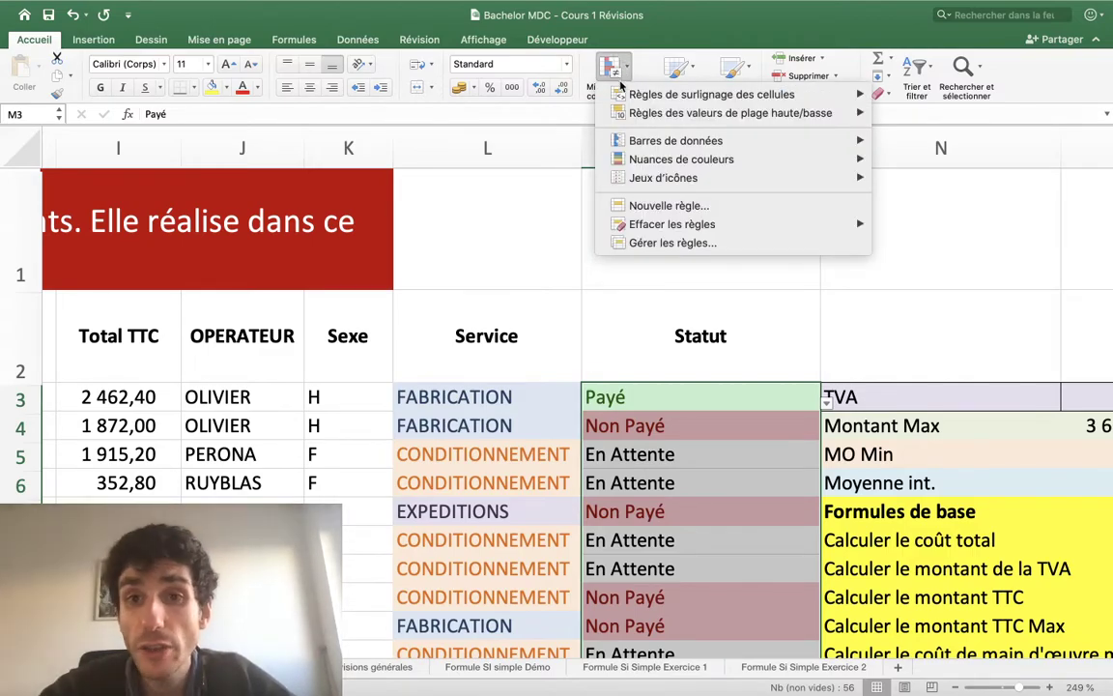
pyautogui.moveTo(621, 97)
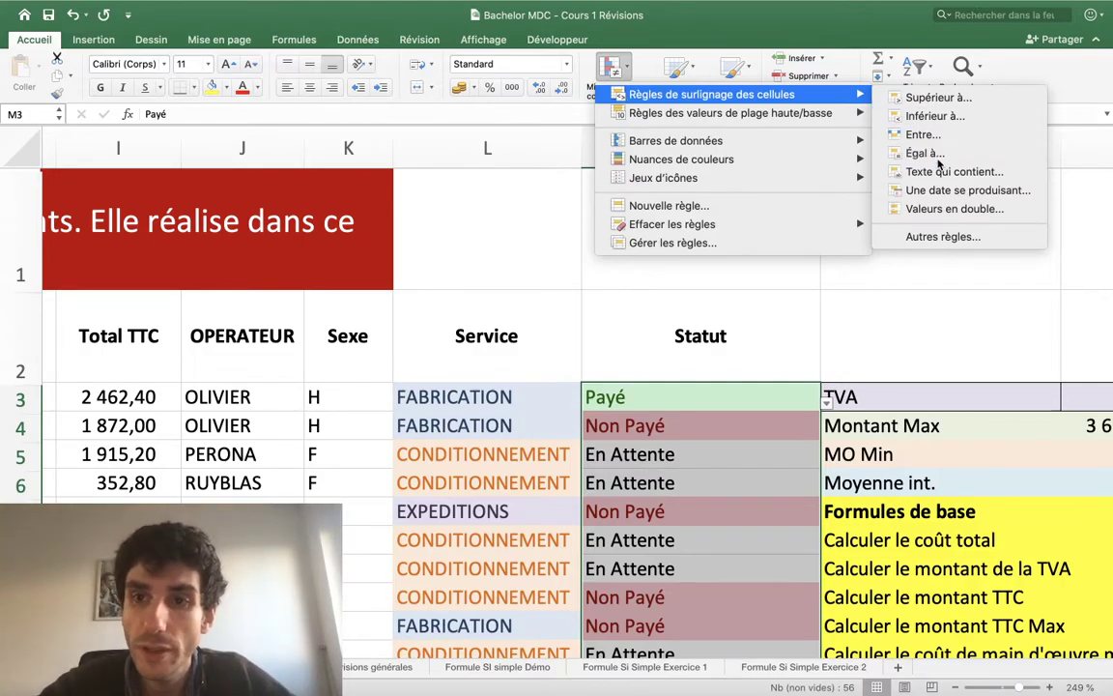
pyautogui.click(936, 159)
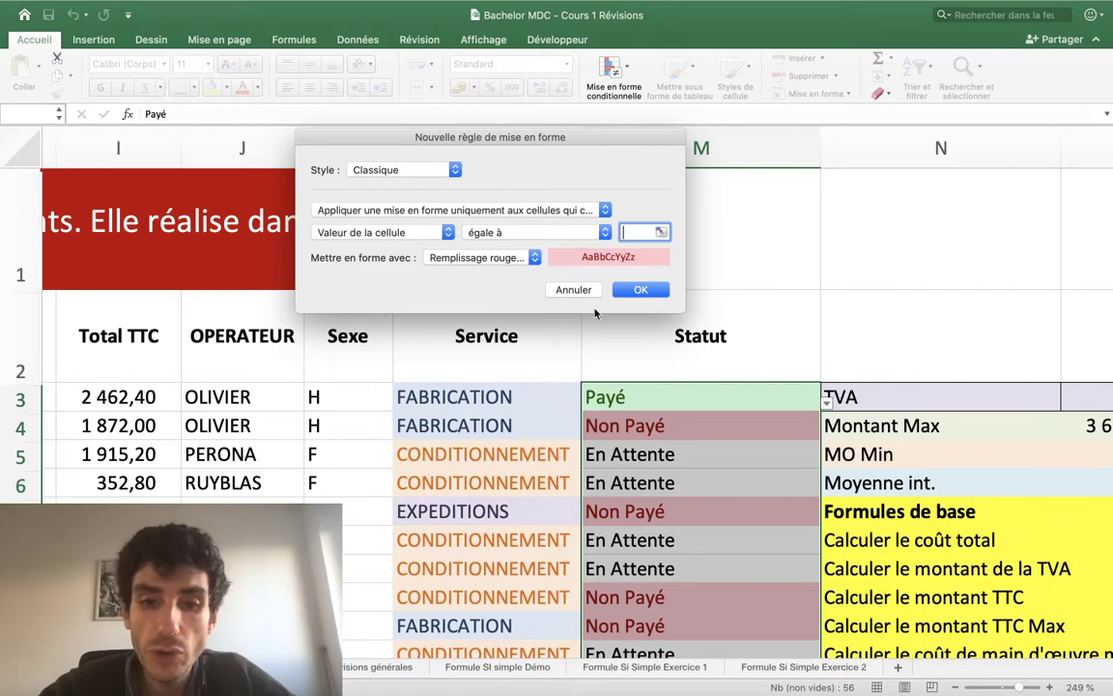
pyautogui.write('En a')
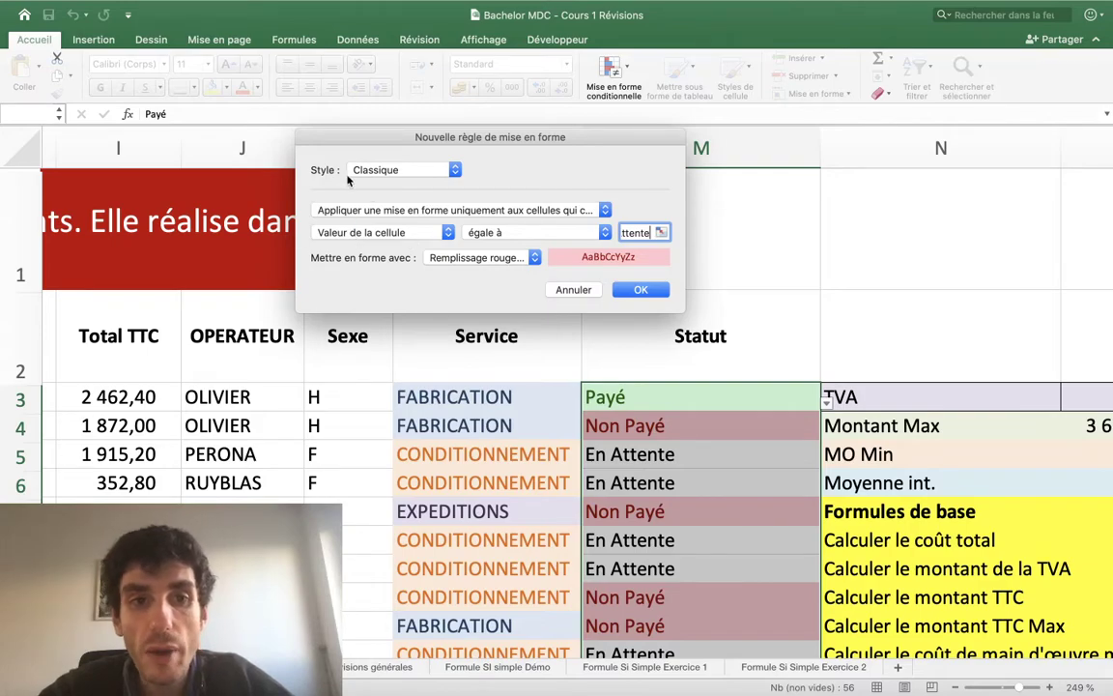
pyautogui.click(491, 259)
pyautogui.click(491, 279)
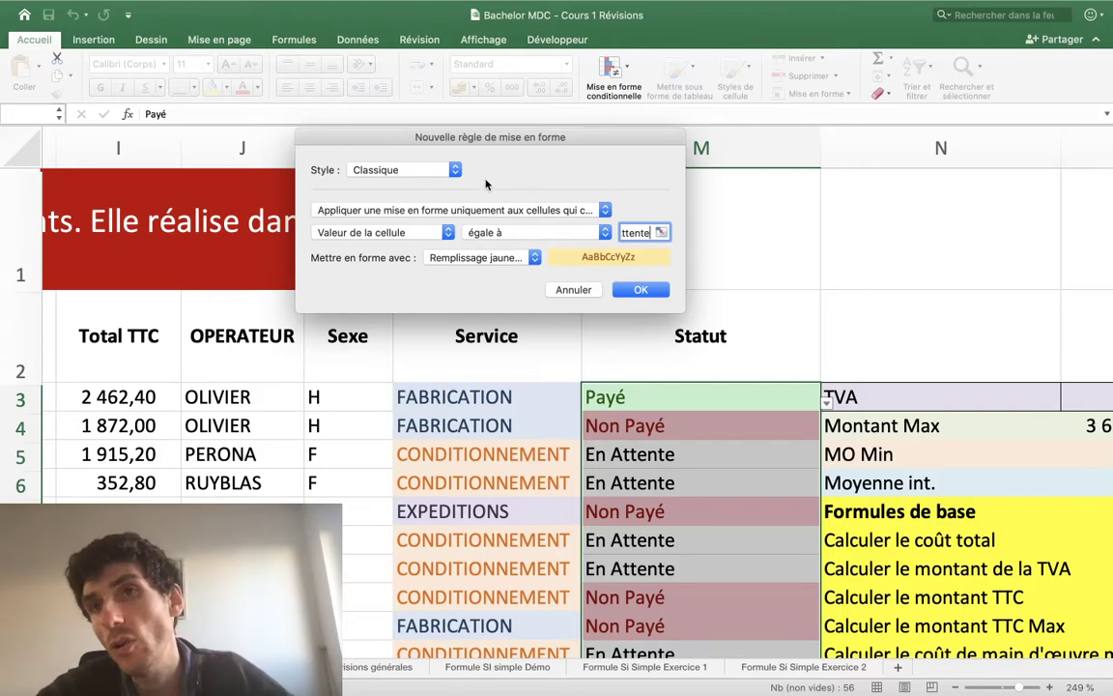
pyautogui.click(641, 289)
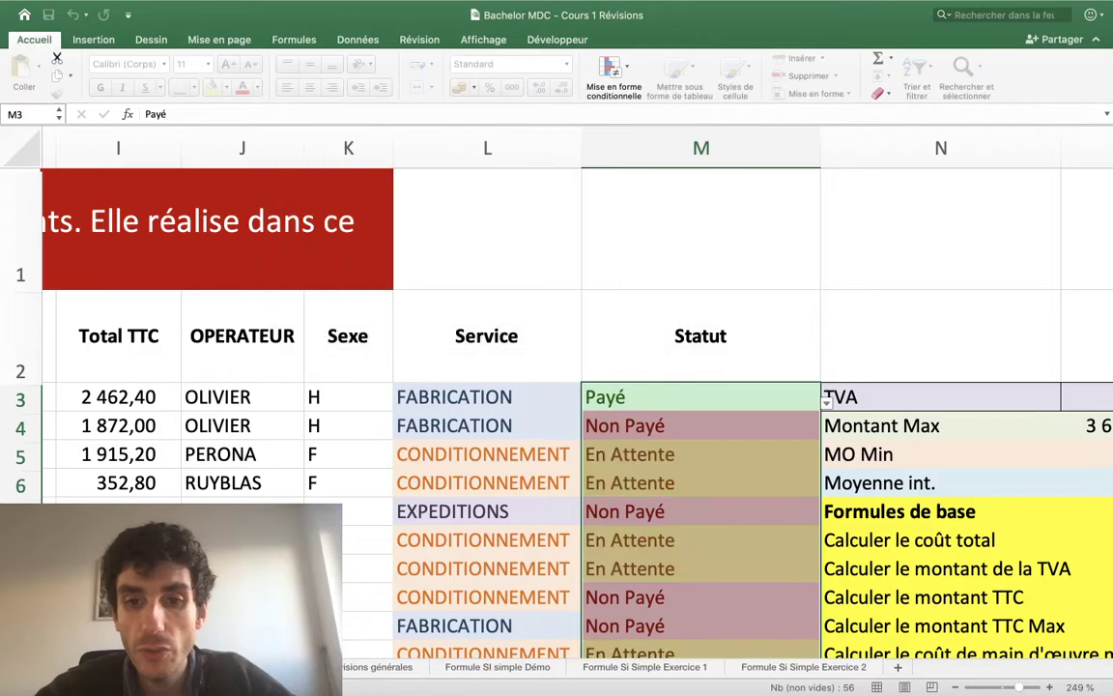
pyautogui.scroll(-5, 730, 375)
pyautogui.click(728, 375)
pyautogui.scroll(1, 820, 390)
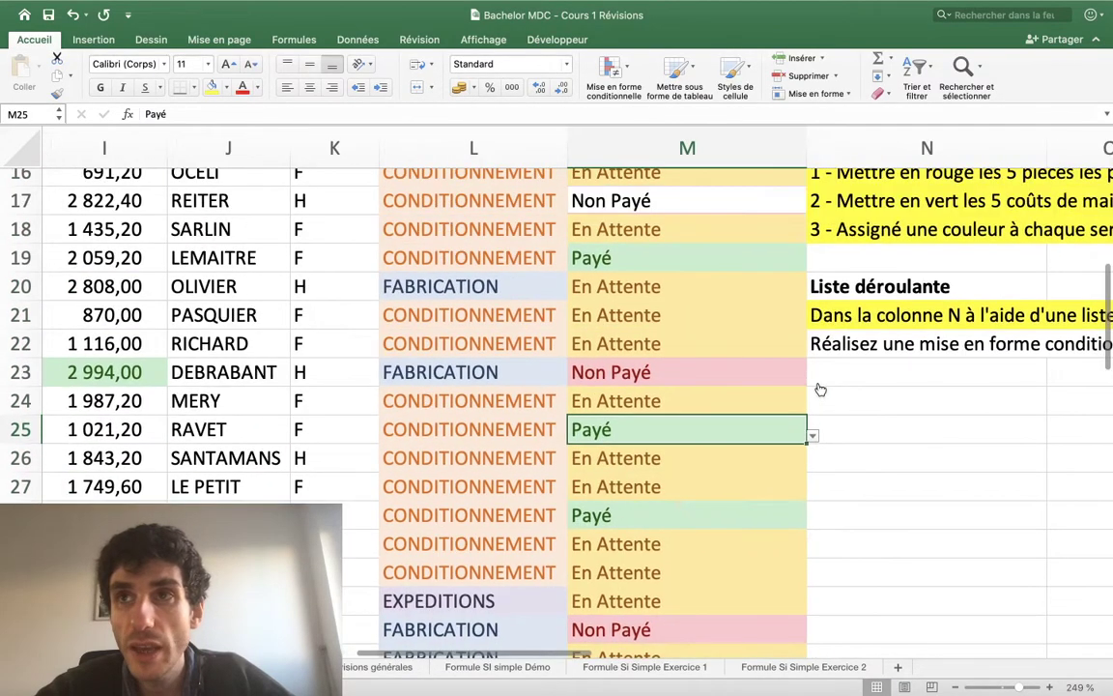
pyautogui.scroll(5, 819, 389)
pyautogui.scroll(1, 819, 389)
pyautogui.scroll(-3, 819, 389)
pyautogui.scroll(-5, 820, 389)
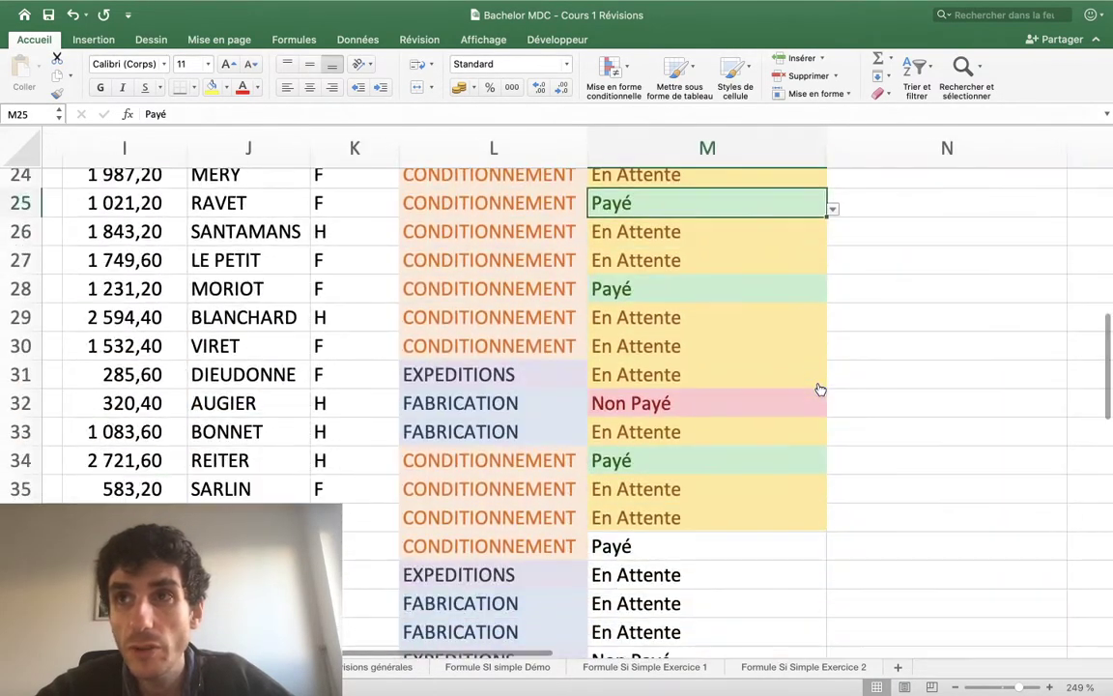
pyautogui.scroll(-4, 820, 389)
pyautogui.scroll(-1, 820, 389)
pyautogui.scroll(-1, 820, 389)
pyautogui.scroll(-4, 819, 389)
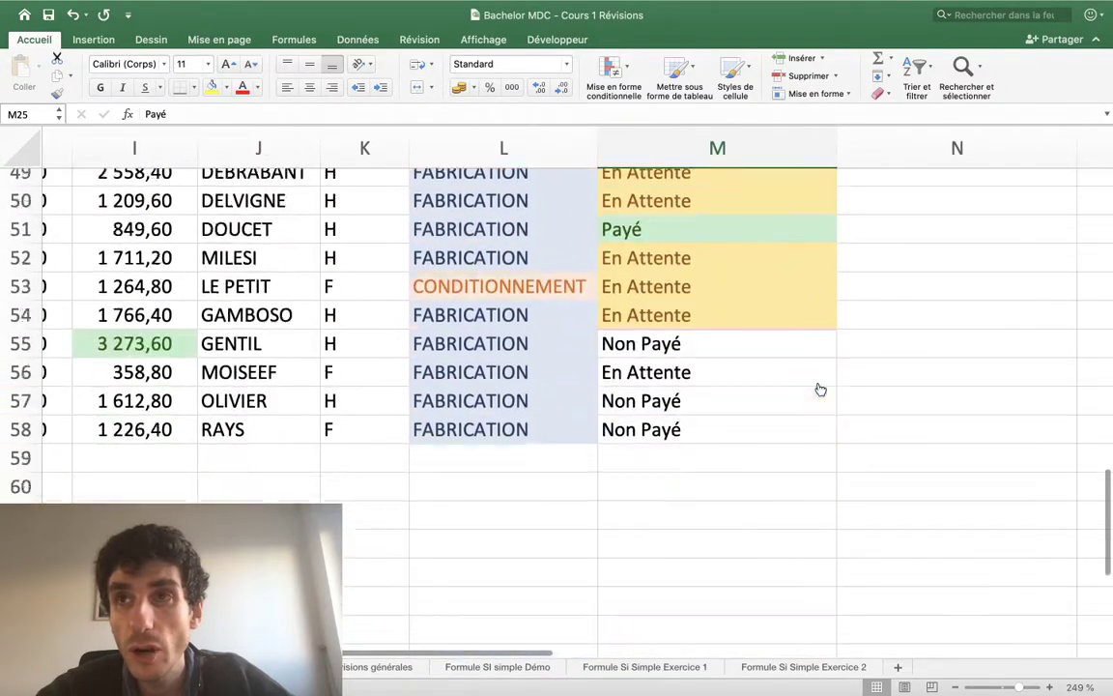
pyautogui.hscroll(-1, 818, 384)
pyautogui.scroll(3, 818, 385)
pyautogui.scroll(7, 817, 387)
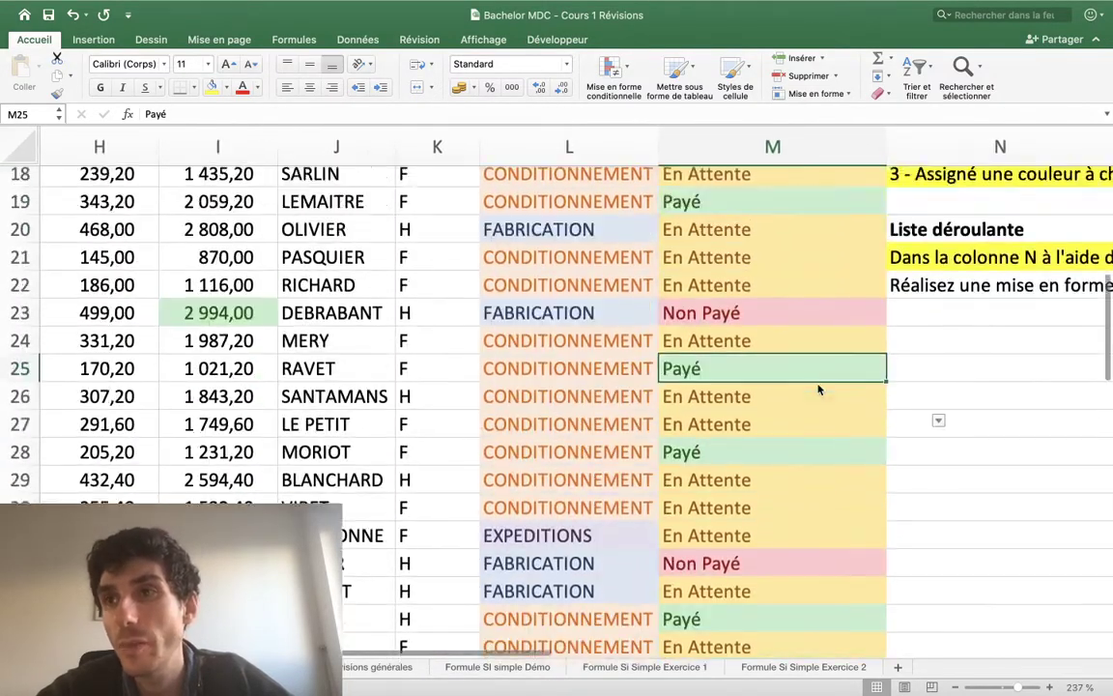
pyautogui.scroll(3, 818, 389)
pyautogui.scroll(3, 818, 388)
pyautogui.scroll(-4, 818, 388)
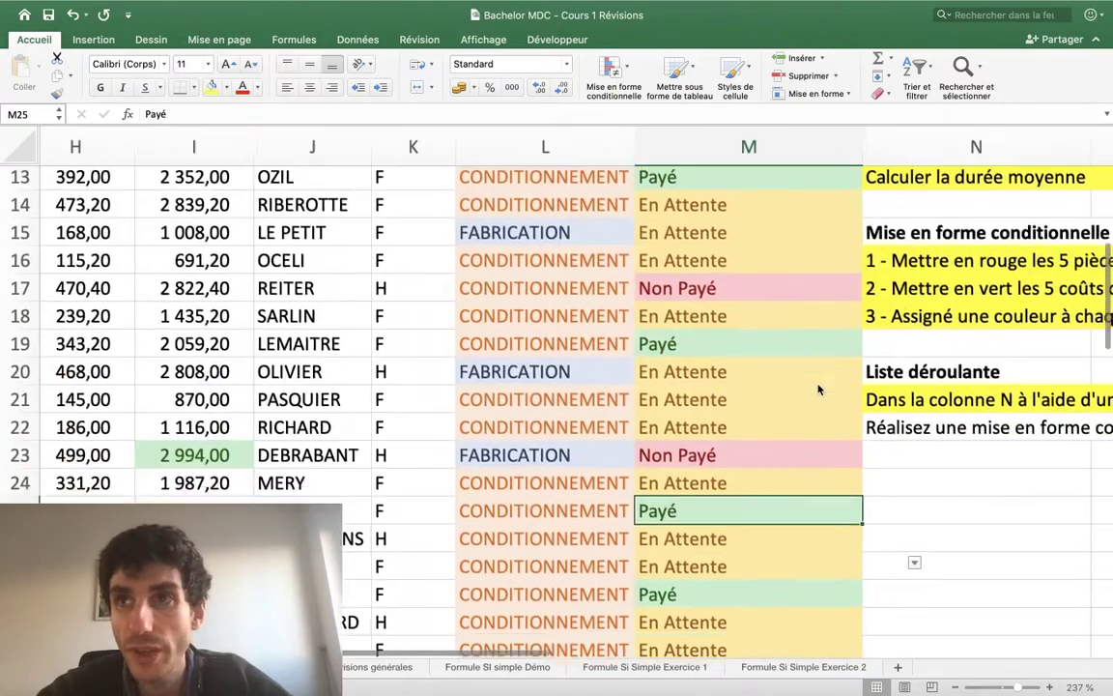
pyautogui.scroll(-5, 818, 388)
pyautogui.scroll(6, 818, 389)
pyautogui.scroll(3, 818, 388)
pyautogui.scroll(-1, 818, 388)
pyautogui.hscroll(1, 817, 388)
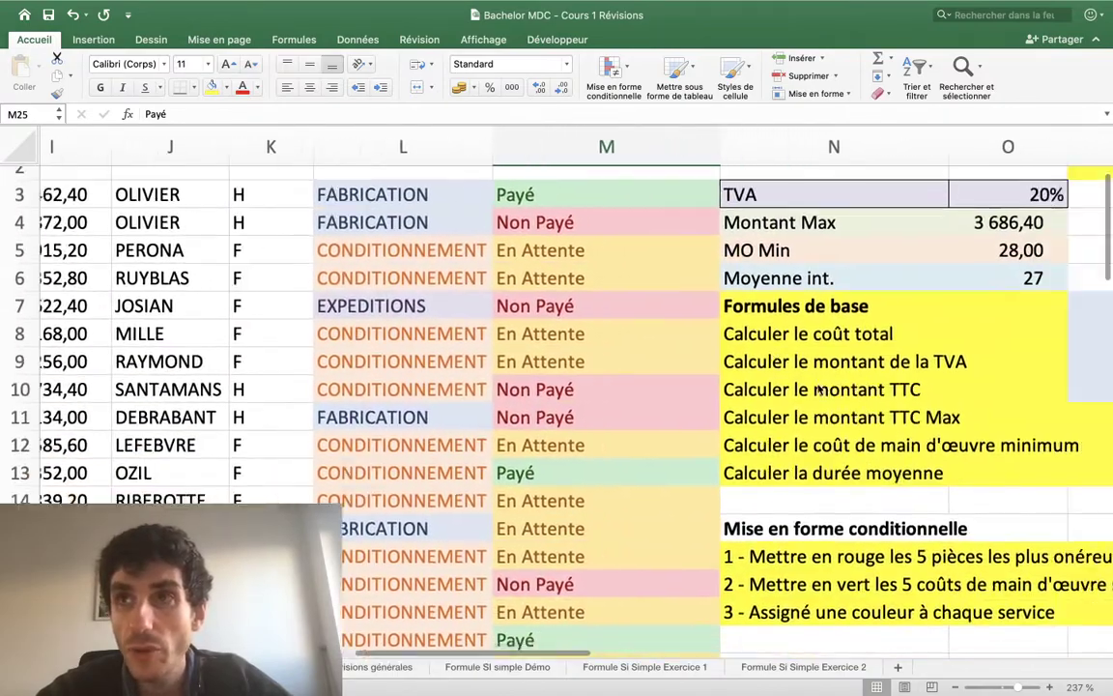
pyautogui.scroll(-2, 818, 389)
pyautogui.hscroll(1, 818, 388)
pyautogui.scroll(-3, 818, 386)
pyautogui.scroll(-4, 817, 387)
pyautogui.scroll(3, 818, 389)
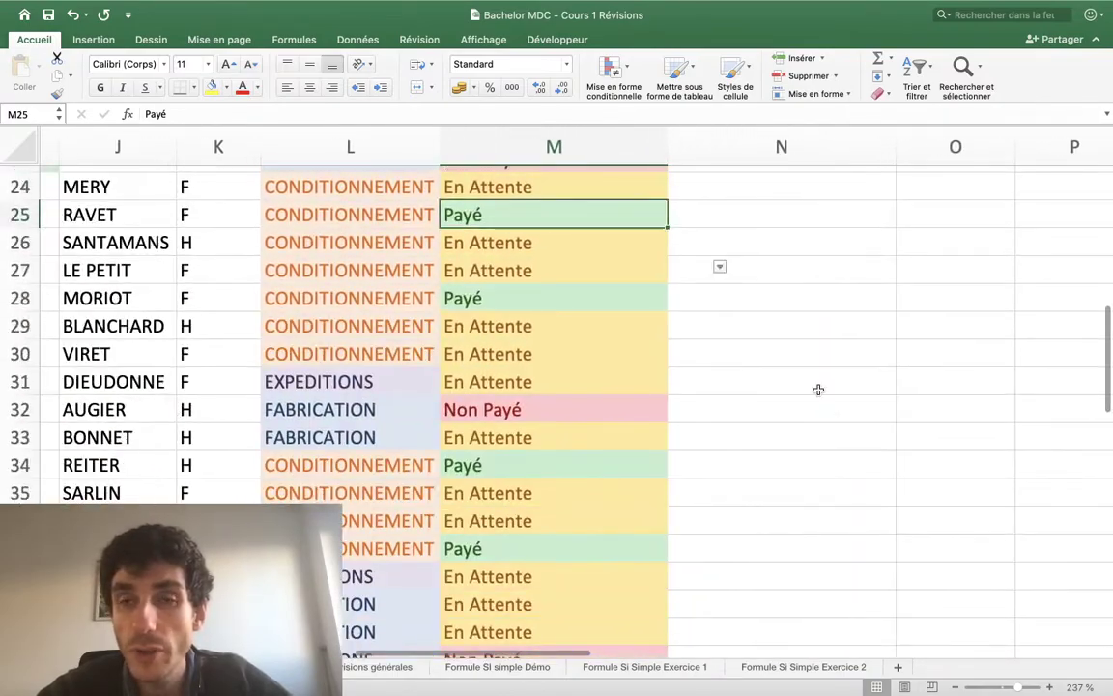
pyautogui.scroll(4, 818, 389)
pyautogui.scroll(3, 818, 388)
pyautogui.hscroll(-1, 818, 389)
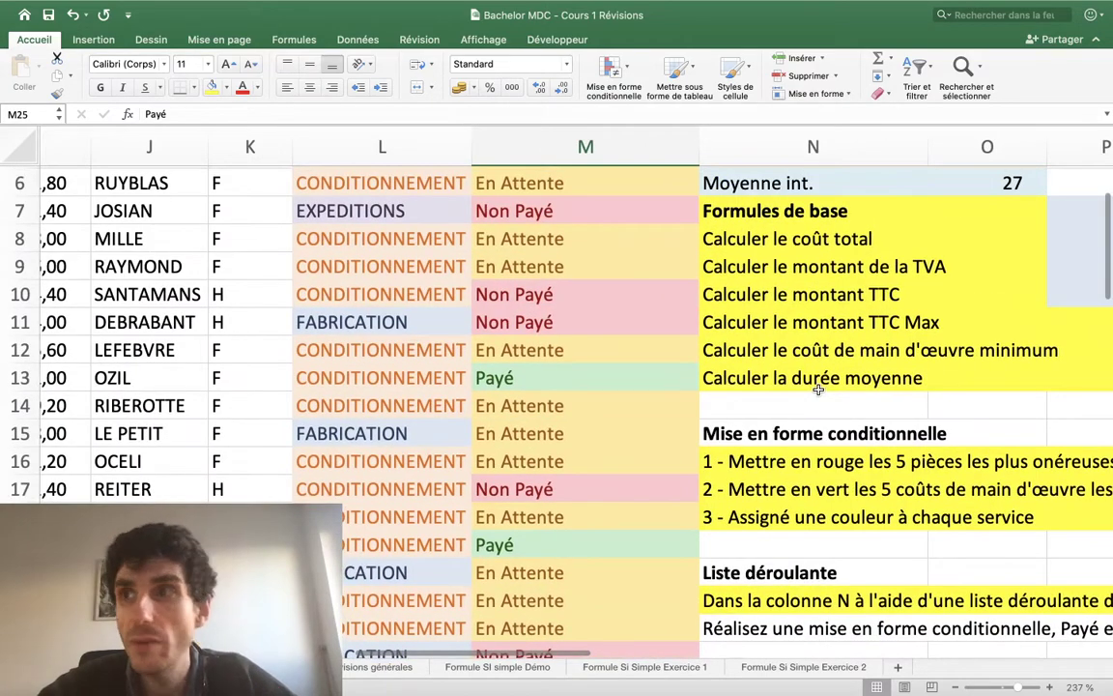
# Step: Change the status in M14 to Payé from its drop-down list
pyautogui.click(634, 415)
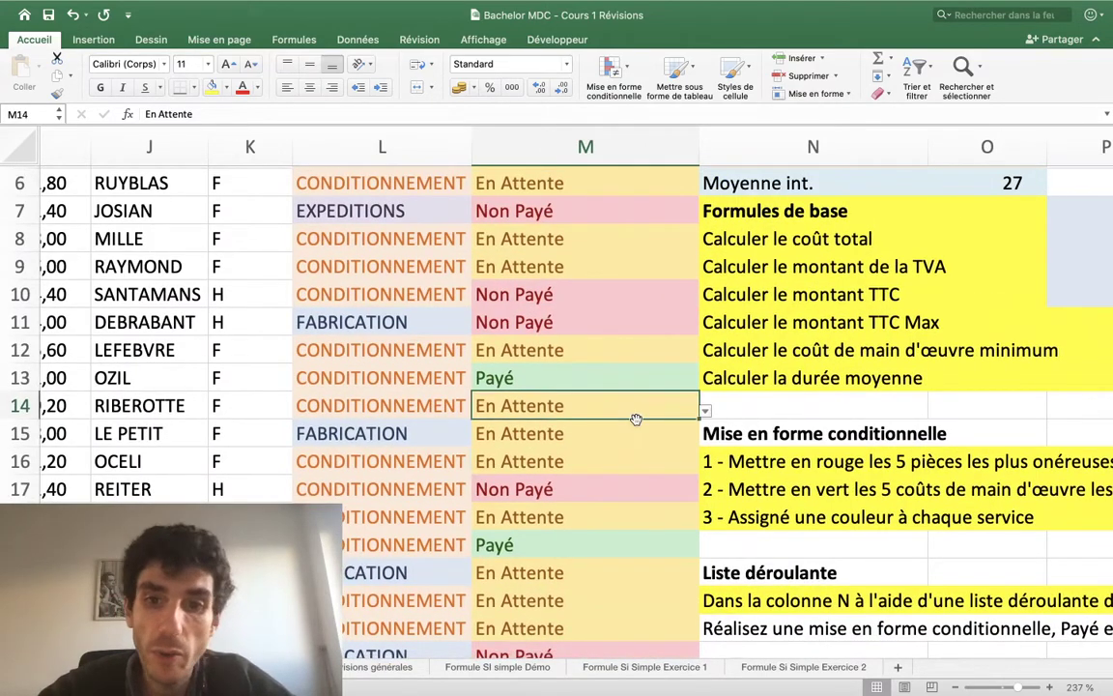
pyautogui.hscroll(-2, 636, 417)
pyautogui.hscroll(3, 637, 414)
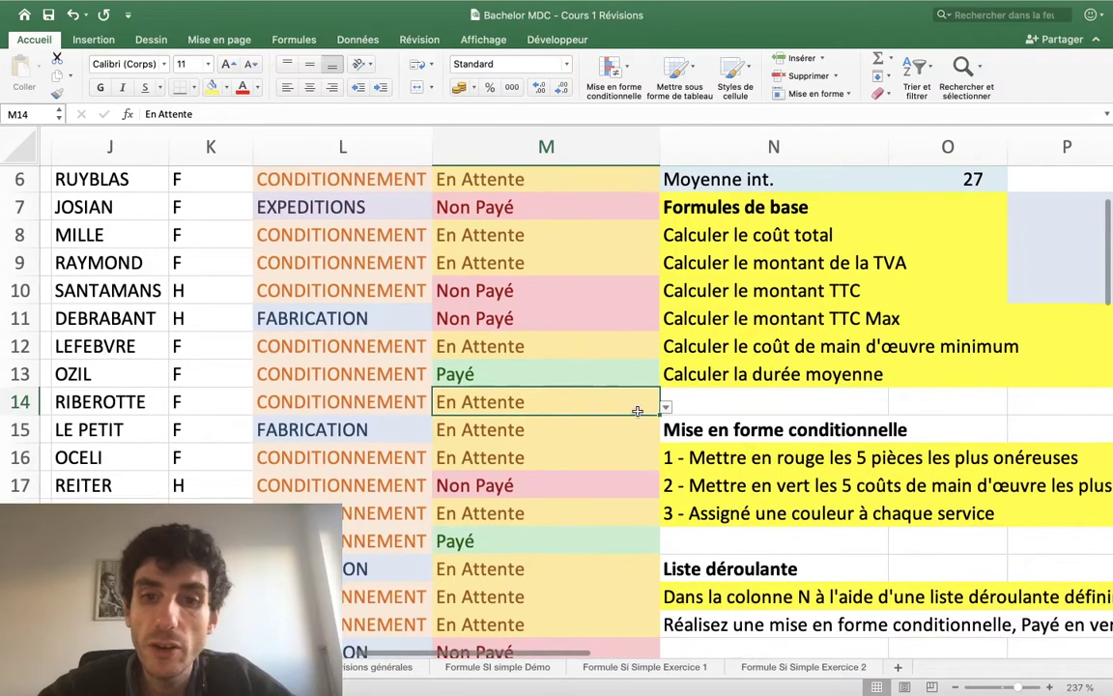
pyautogui.hotkey('alt', 'Down')
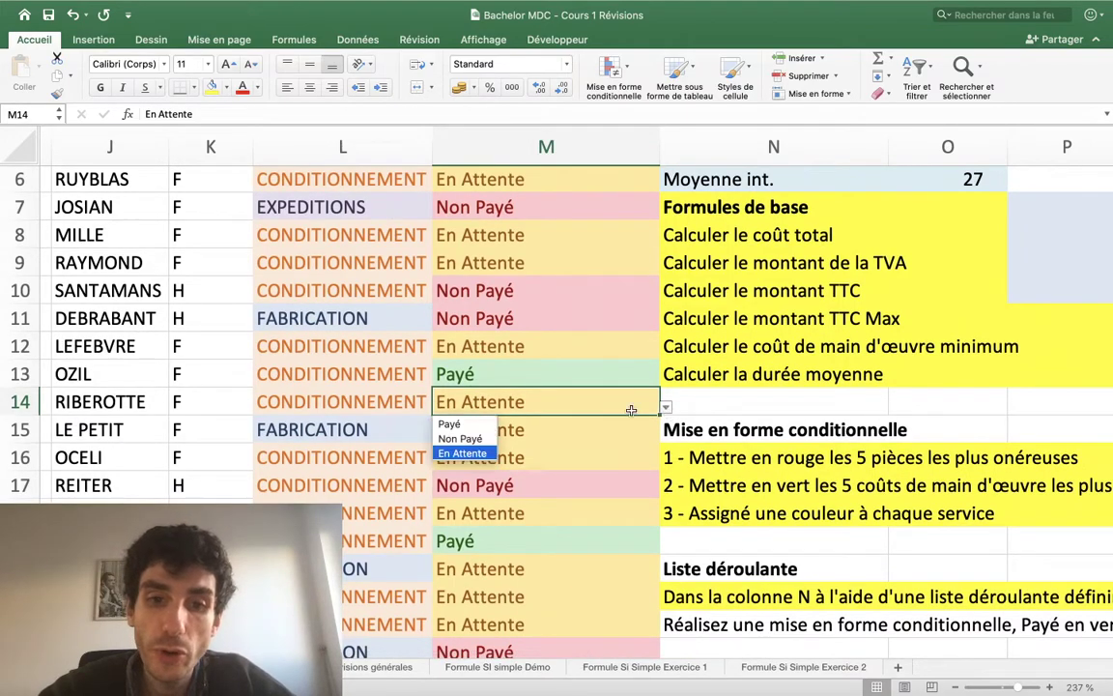
pyautogui.press('Up')
pyautogui.press('Up')
pyautogui.press('Return')
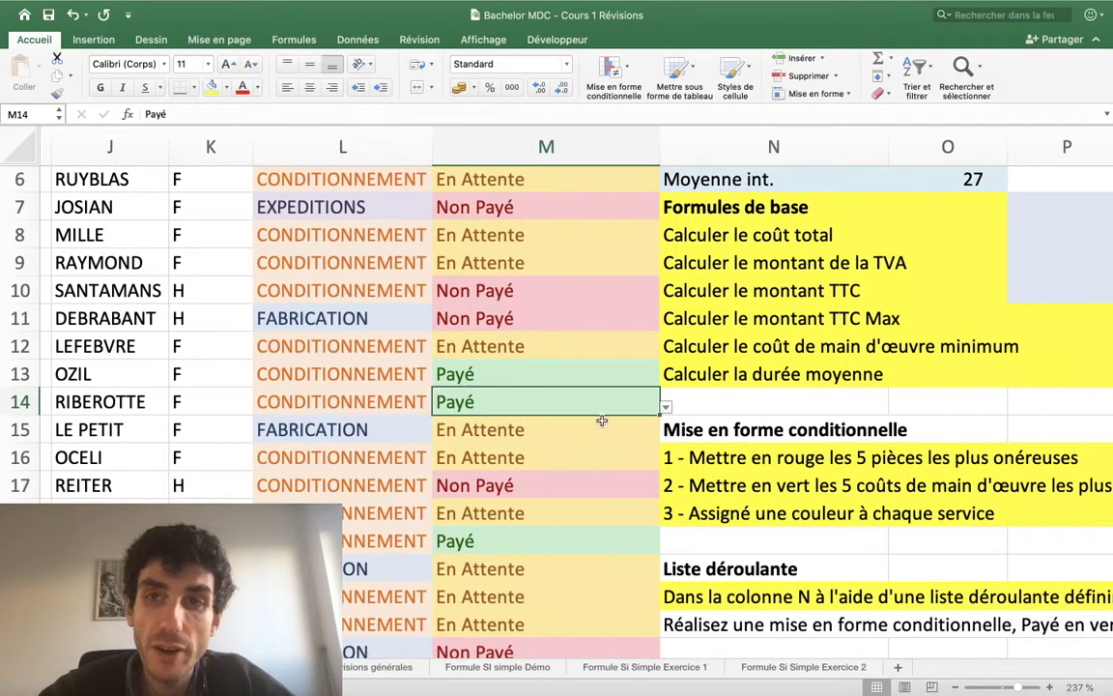
# Step: Change the status in M12 to Non Payé from its drop-down list
pyautogui.press('Up')
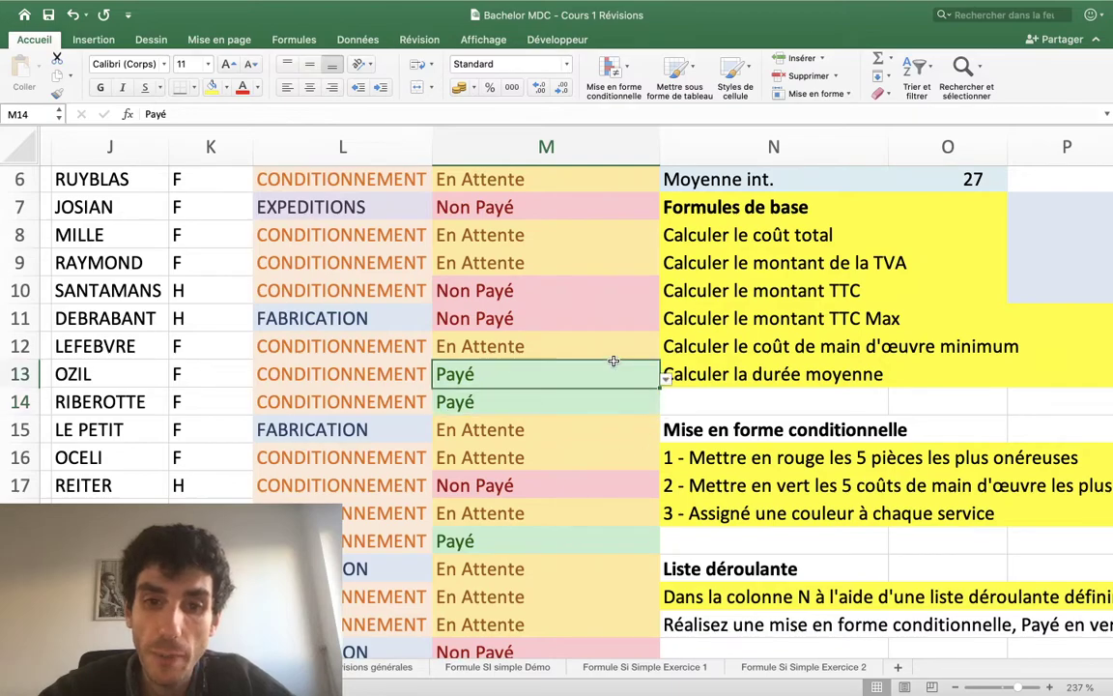
pyautogui.press('Up')
pyautogui.hotkey('alt', 'Down')
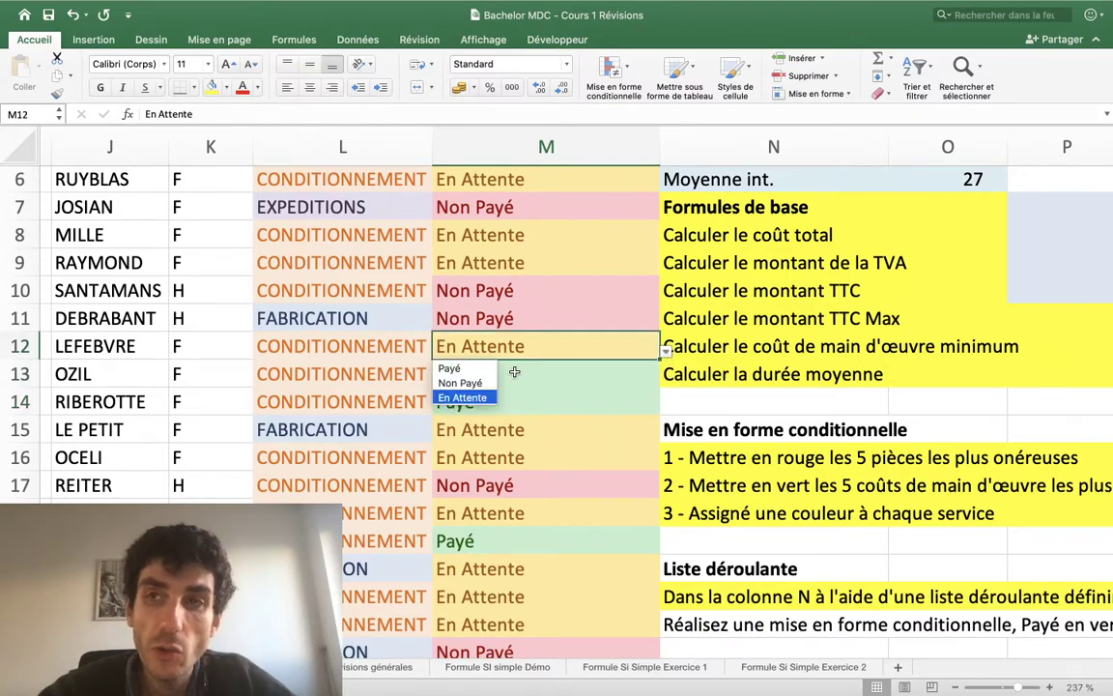
pyautogui.click(462, 383)
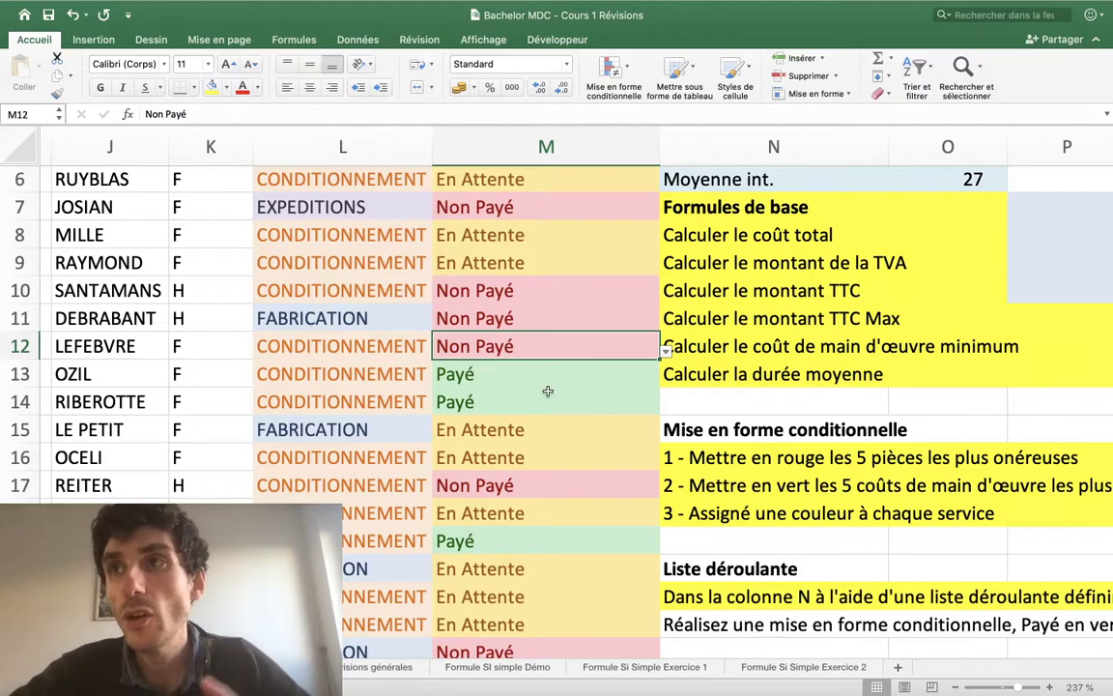
# Step: Review the column N instructions: Formules de base, Mise en forme conditionnelle and the drop-down list
pyautogui.scroll(-5, 580, 401)
pyautogui.hscroll(3, 580, 401)
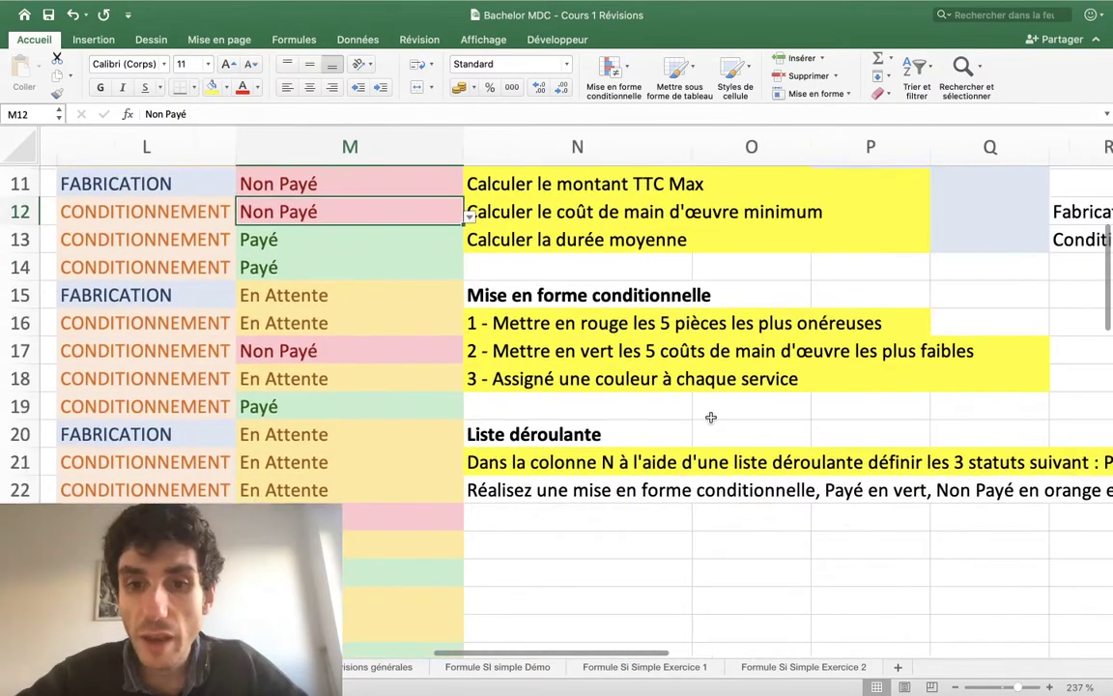
pyautogui.scroll(-3, 710, 416)
pyautogui.hscroll(1, 711, 417)
pyautogui.scroll(-5, 534, 392)
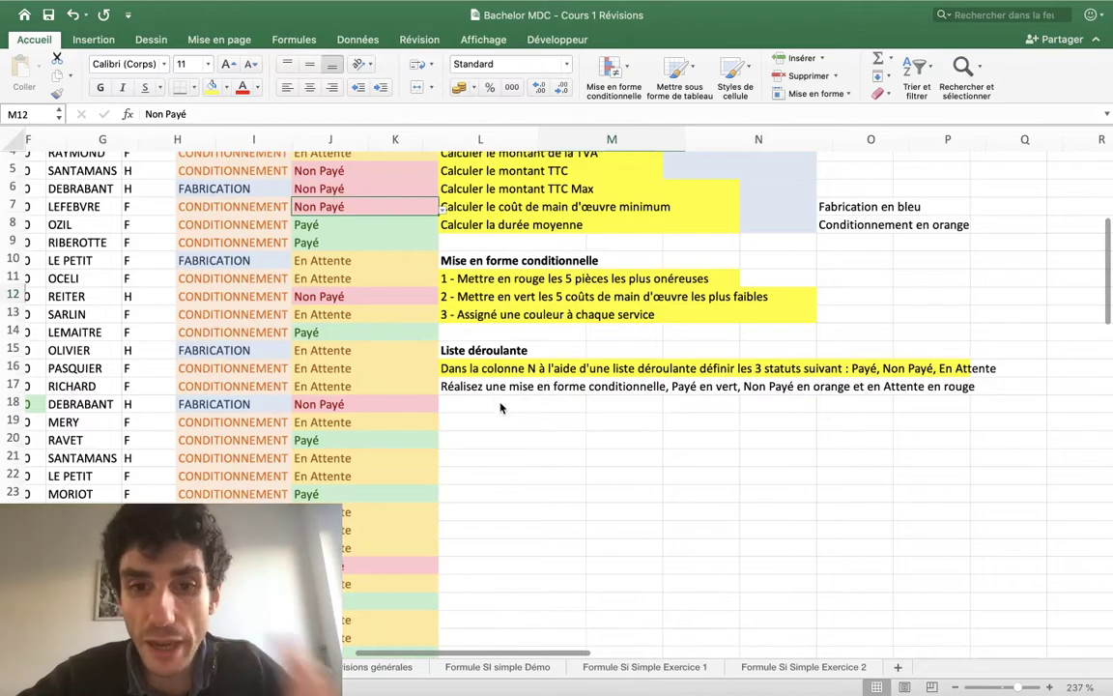
pyautogui.scroll(3, 484, 378)
pyautogui.click(483, 377)
pyautogui.moveTo(493, 391); pyautogui.dragTo(985, 391)
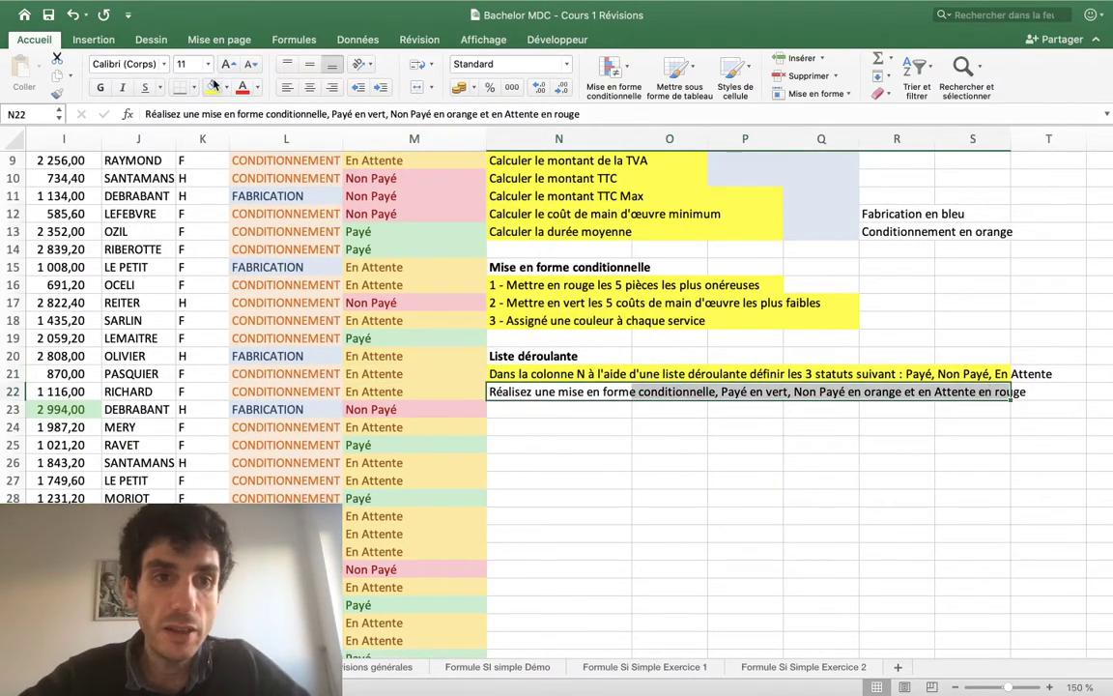
pyautogui.scroll(5, 517, 339)
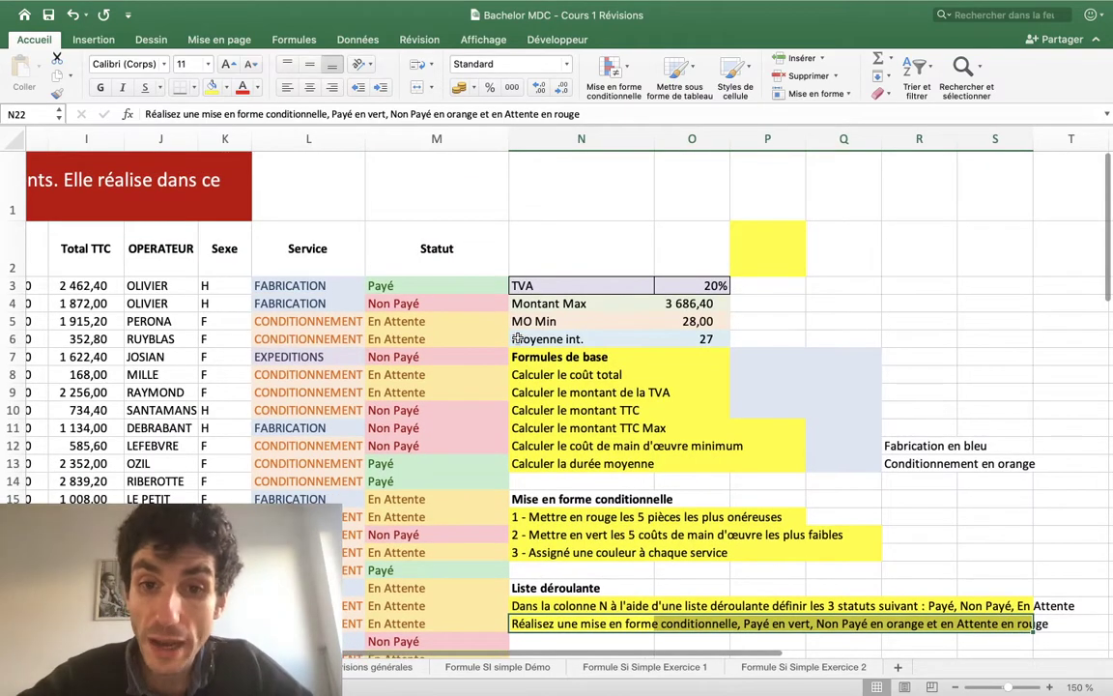
pyautogui.click(534, 357)
pyautogui.click(560, 499)
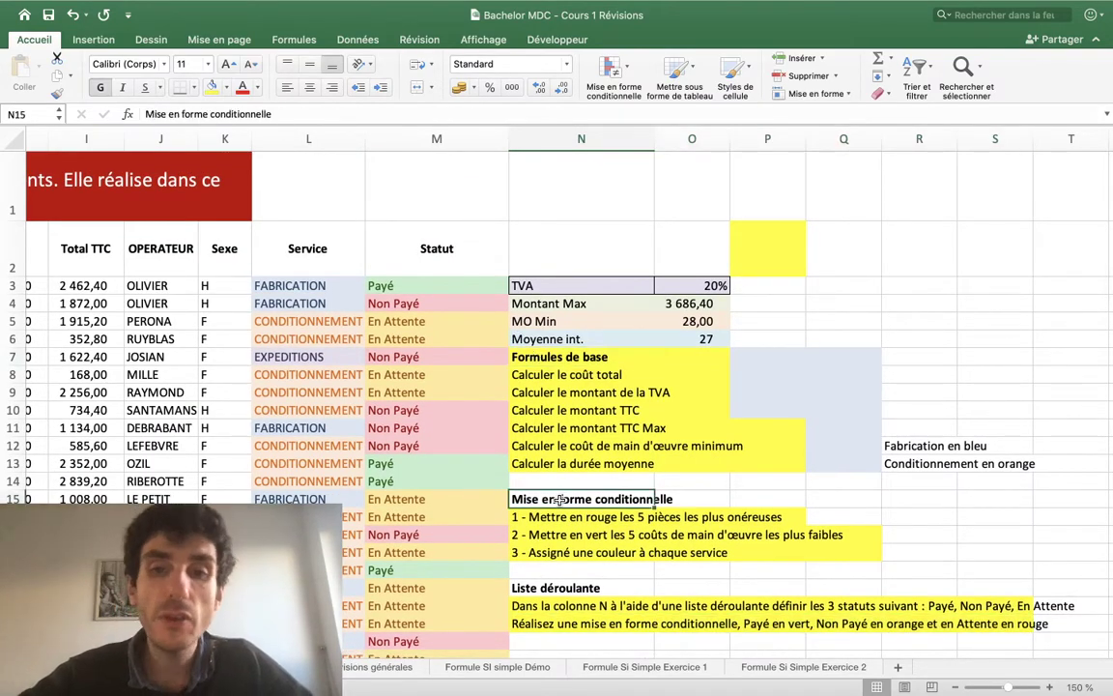
pyautogui.click(527, 606)
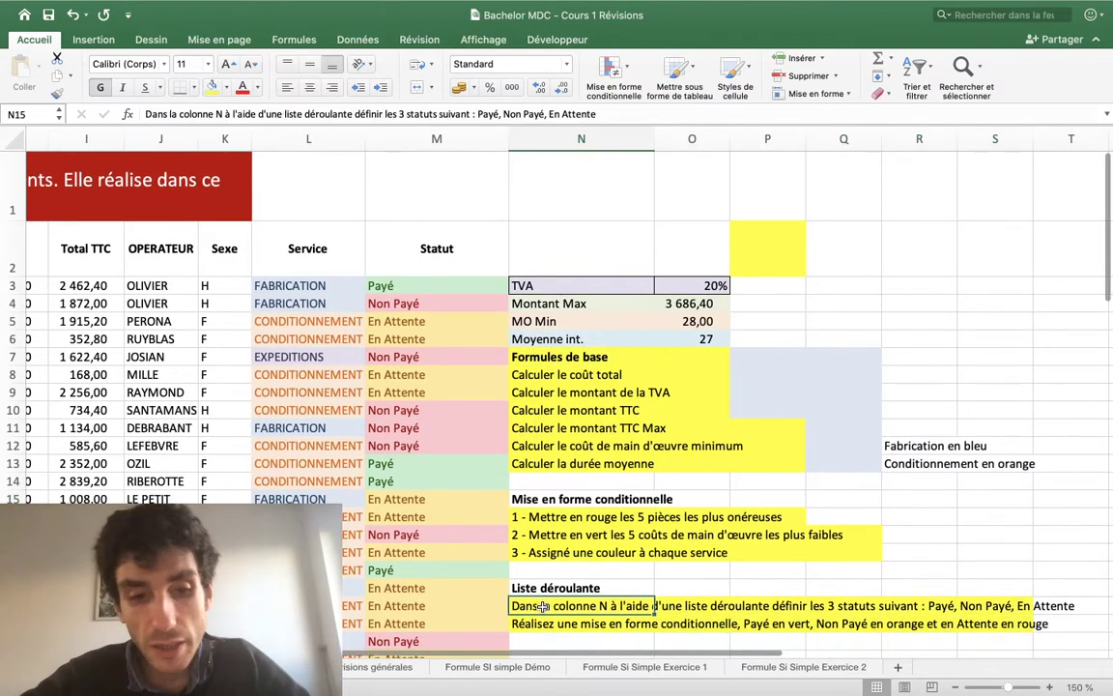
# Step: Switch to the Révisions générales sheet and bring the Exercice 2 table into view
pyautogui.click(381, 667)
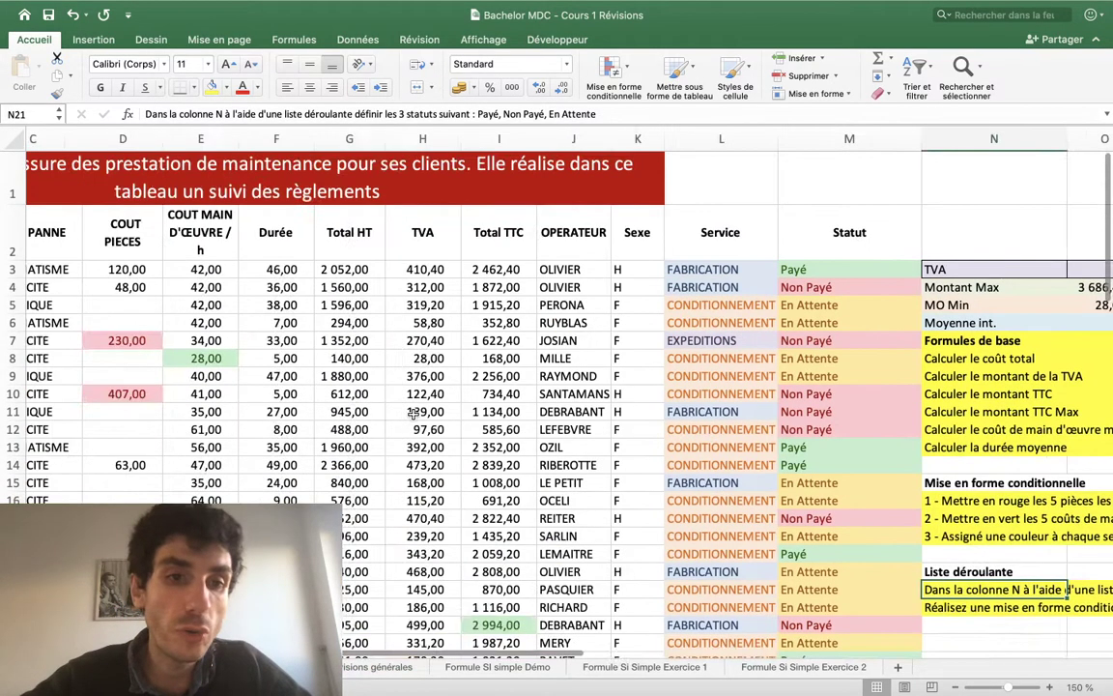
pyautogui.hscroll(-3, 412, 412)
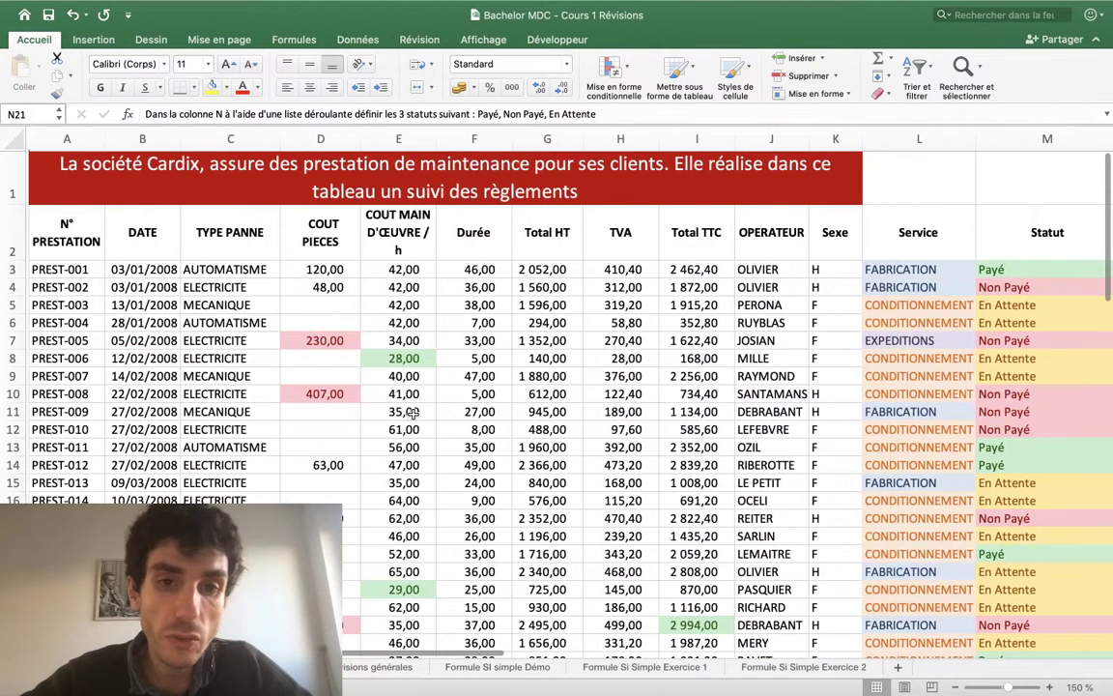
pyautogui.scroll(-5, 413, 412)
pyautogui.scroll(2, 413, 412)
pyautogui.scroll(3, 412, 413)
pyautogui.scroll(1, 413, 413)
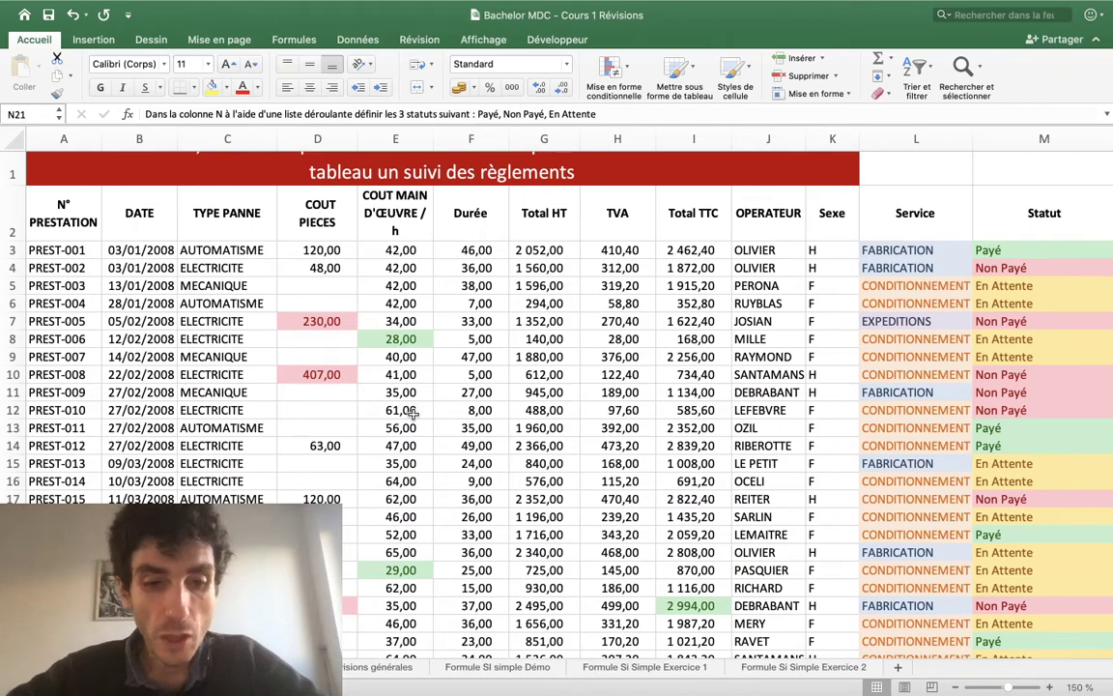
pyautogui.click(377, 667)
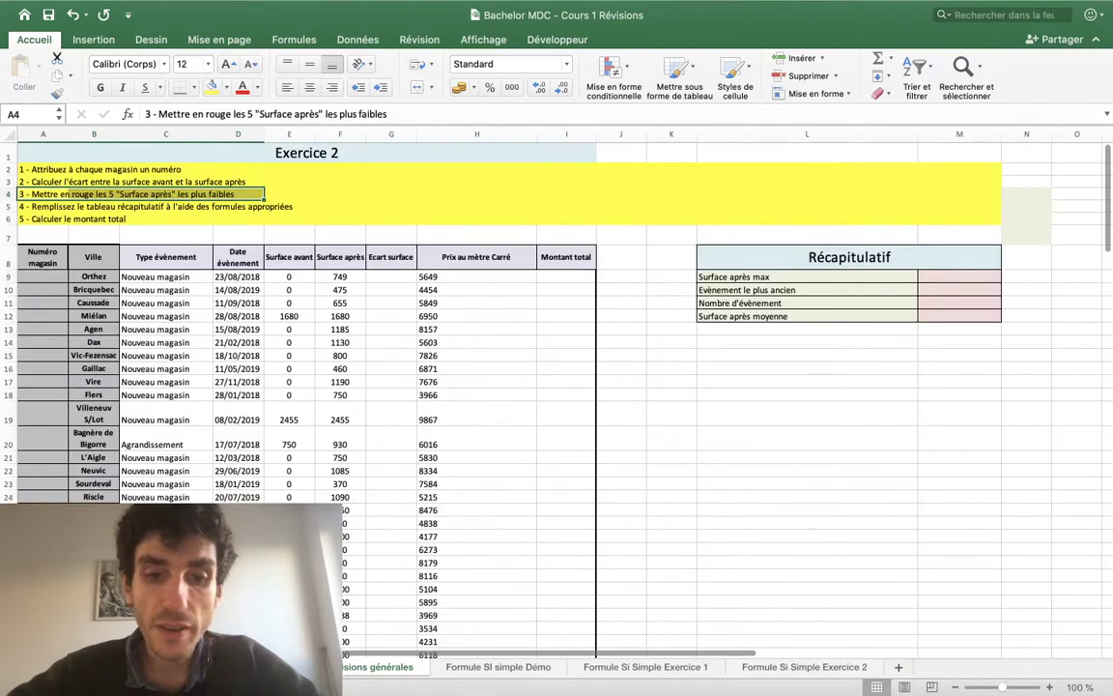